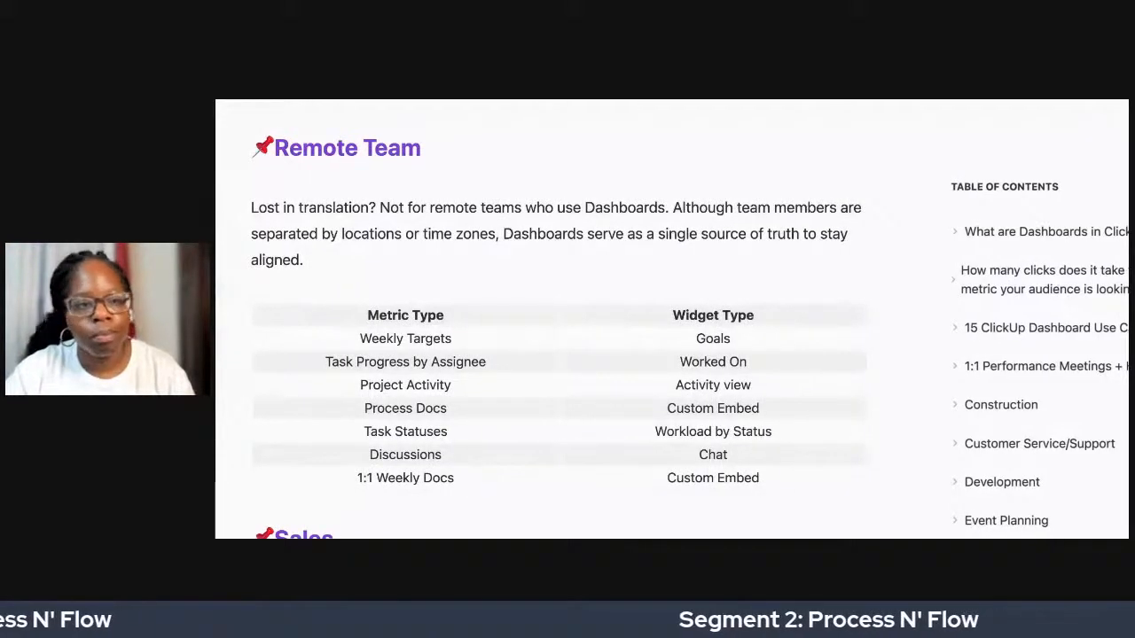
scroll(672, 319, "down", 1)
scroll(671, 319, "down", 3)
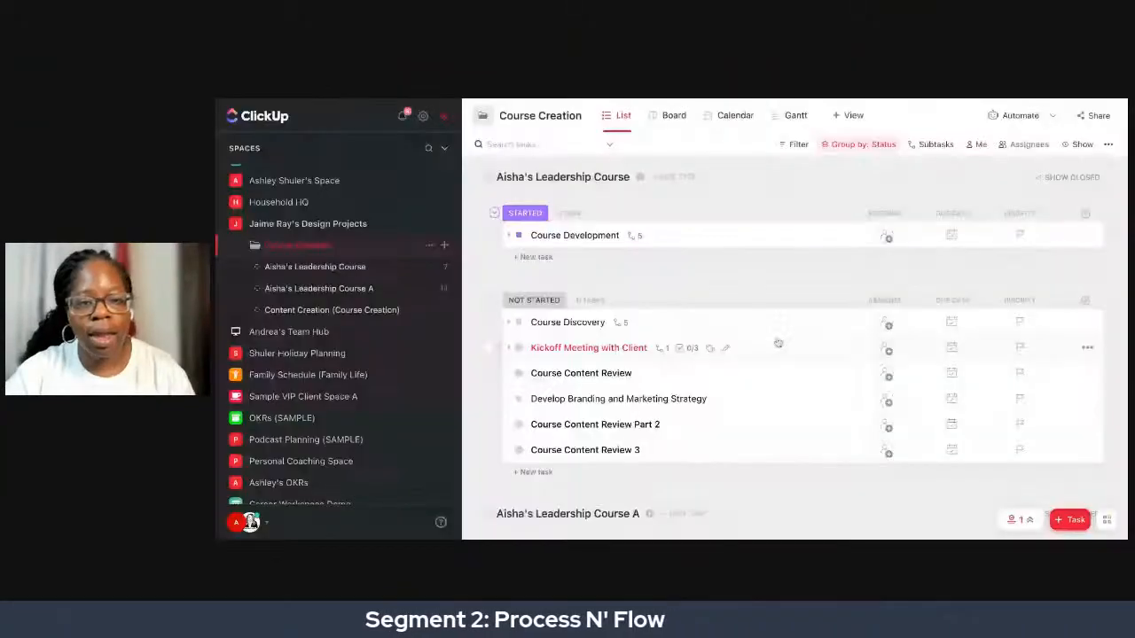
Look through the workspace's spaces and its list of existing dashboards in ClickUp.
scroll(409, 213, "up", 1)
scroll(409, 213, "up", 10)
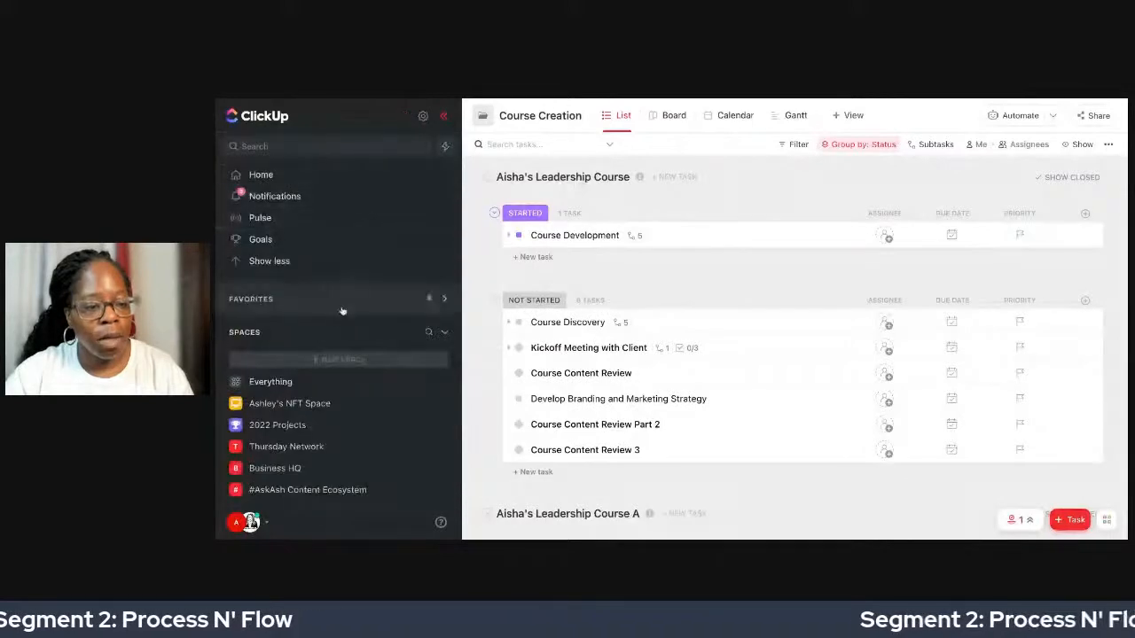
scroll(342, 315, "down", 1)
scroll(340, 306, "down", 10)
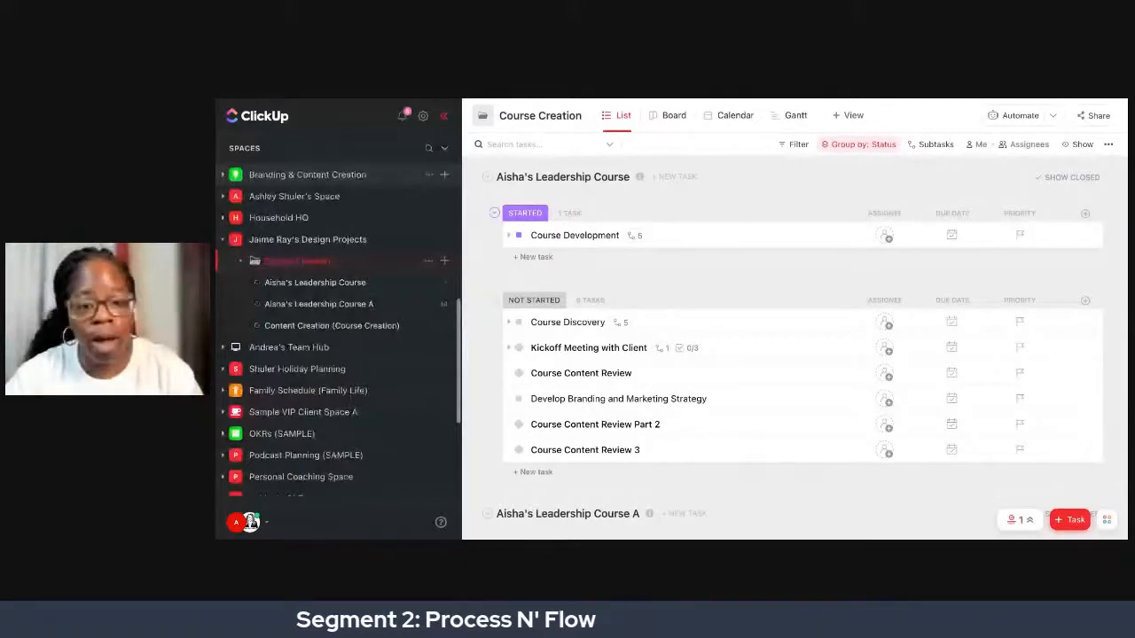
scroll(339, 175, "down", 5)
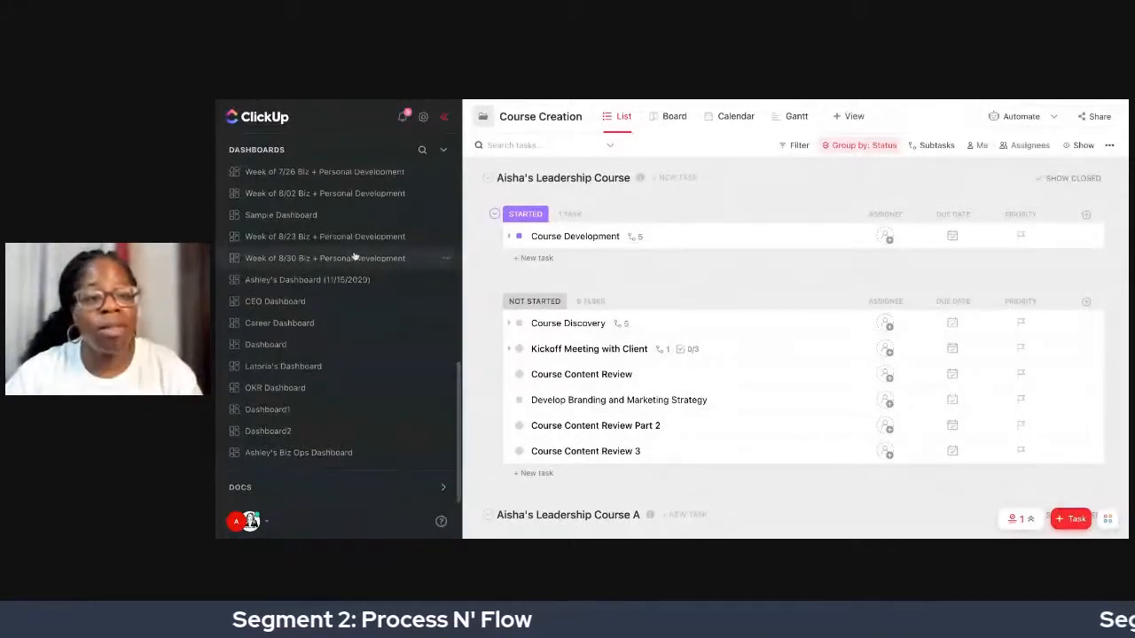
scroll(353, 261, "up", 5)
scroll(354, 255, "down", 10)
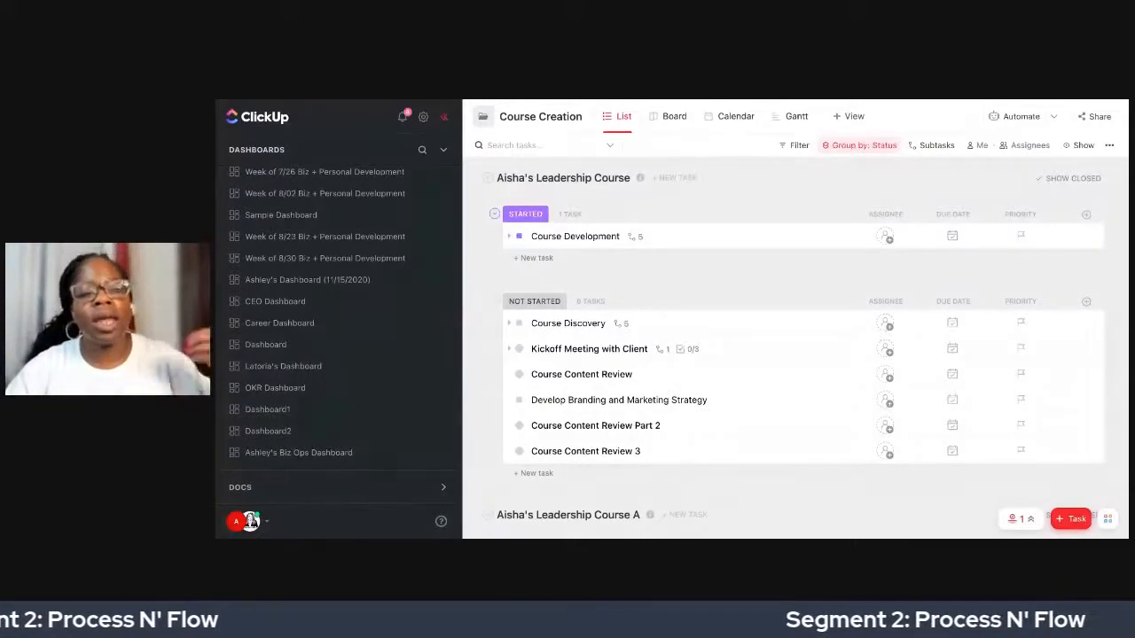
Create a new dashboard under My Dashboards and start it from scratch with the navigation sidebar collapsed.
scroll(355, 316, "up", 10)
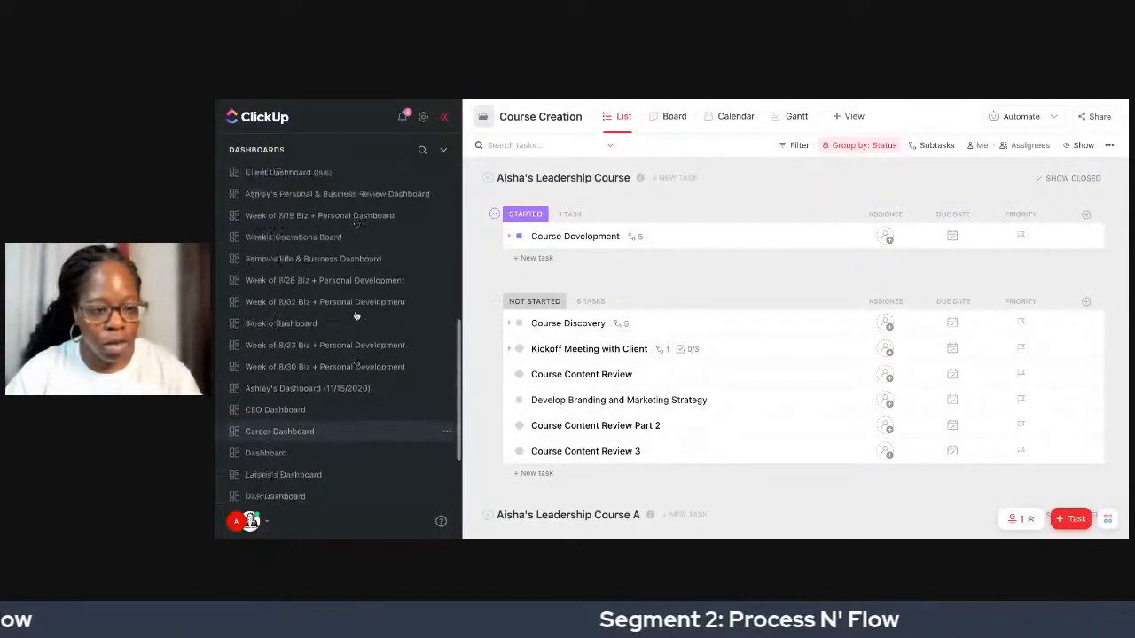
scroll(355, 315, "up", 4)
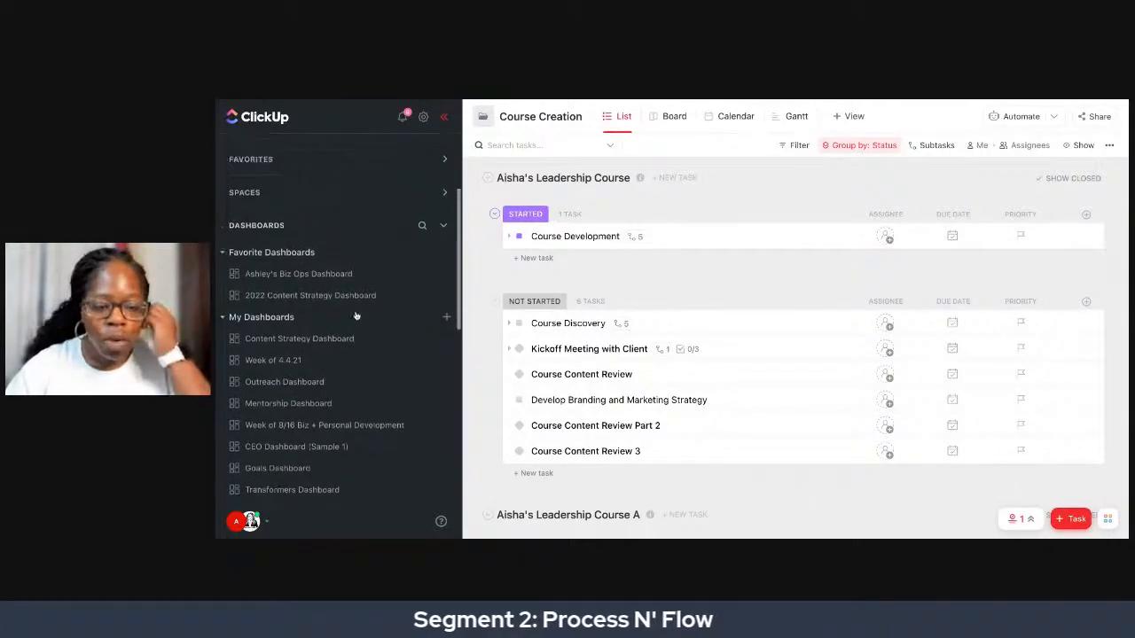
scroll(355, 316, "down", 3)
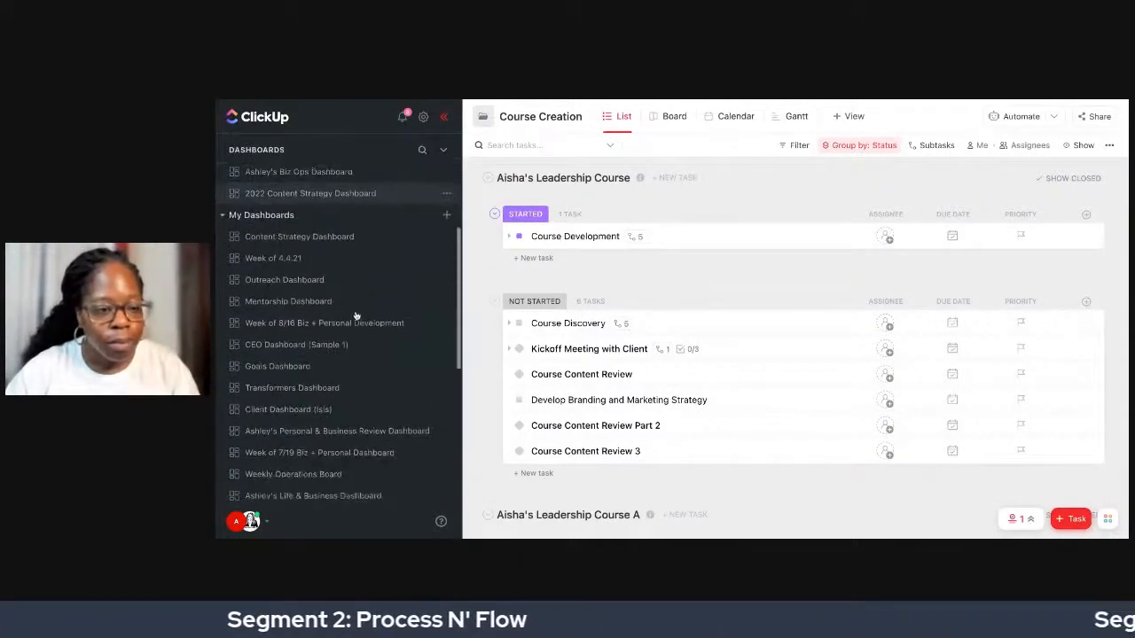
scroll(404, 257, "up", 5)
scroll(385, 322, "down", 3)
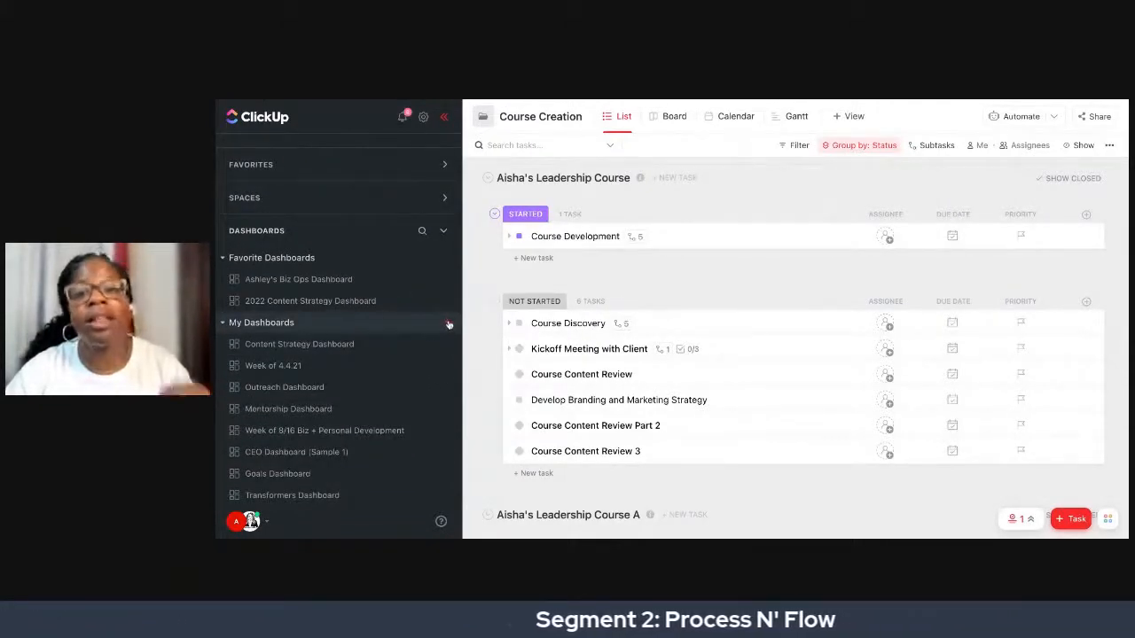
left_click(449, 325)
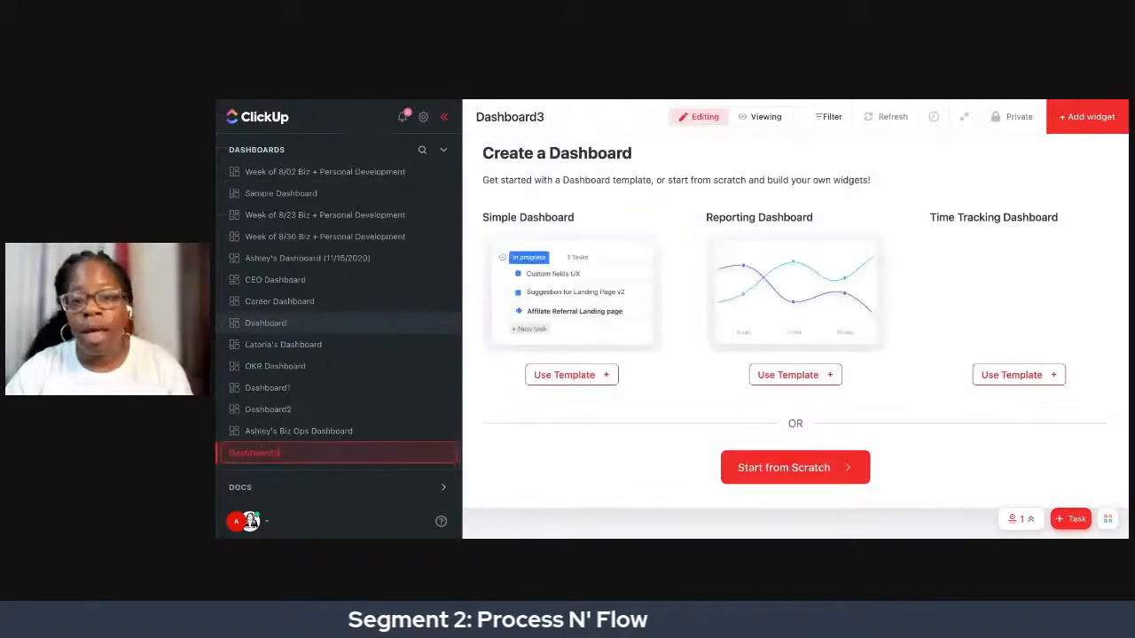
left_click(443, 116)
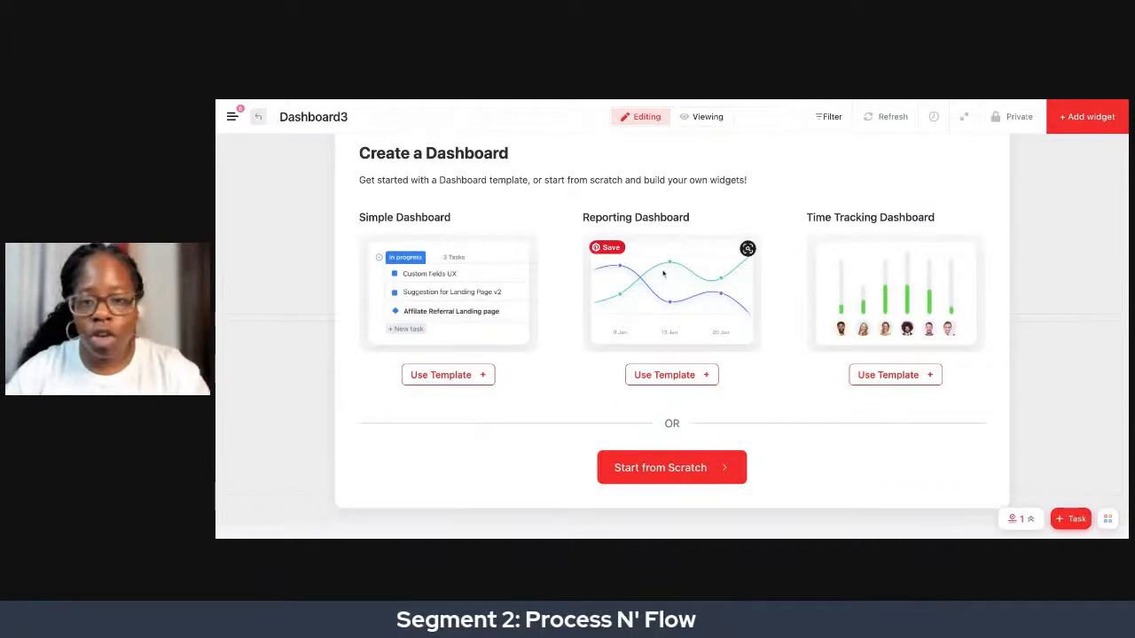
left_click(710, 468)
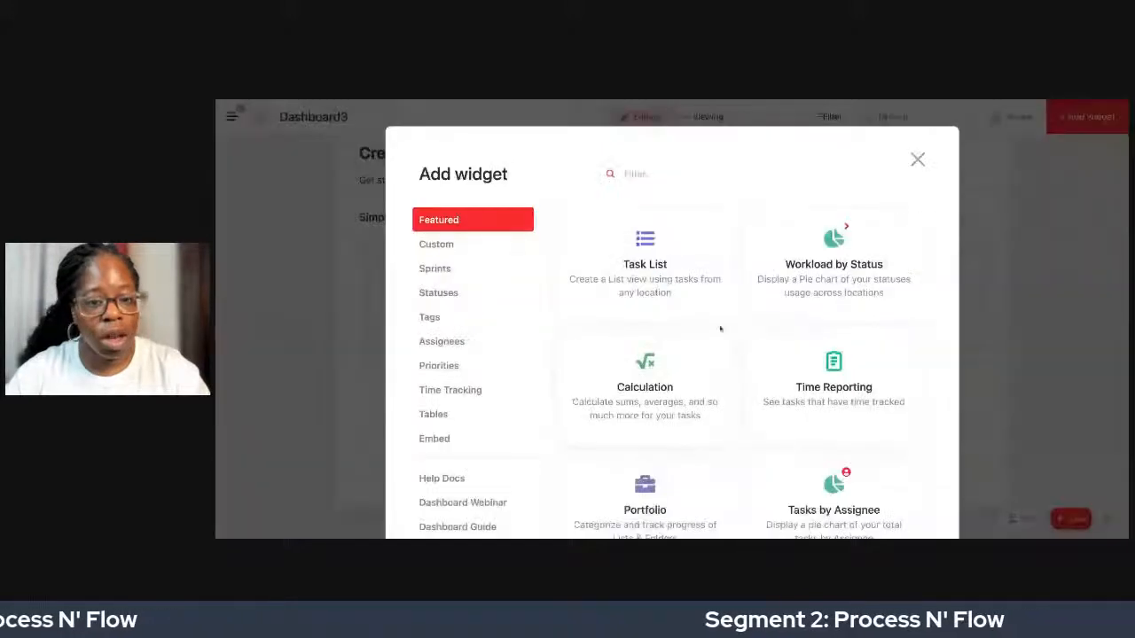
Review the featured widgets available for the new dashboard, from Task List through Text Block and Chat.
scroll(713, 345, "down", 2)
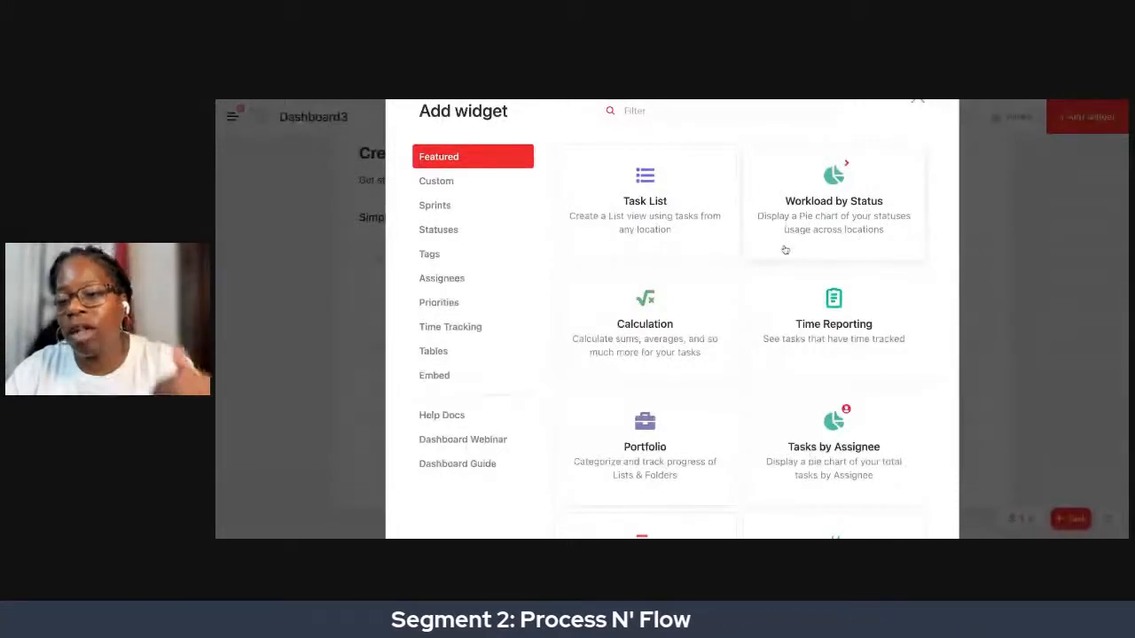
scroll(784, 248, "down", 2)
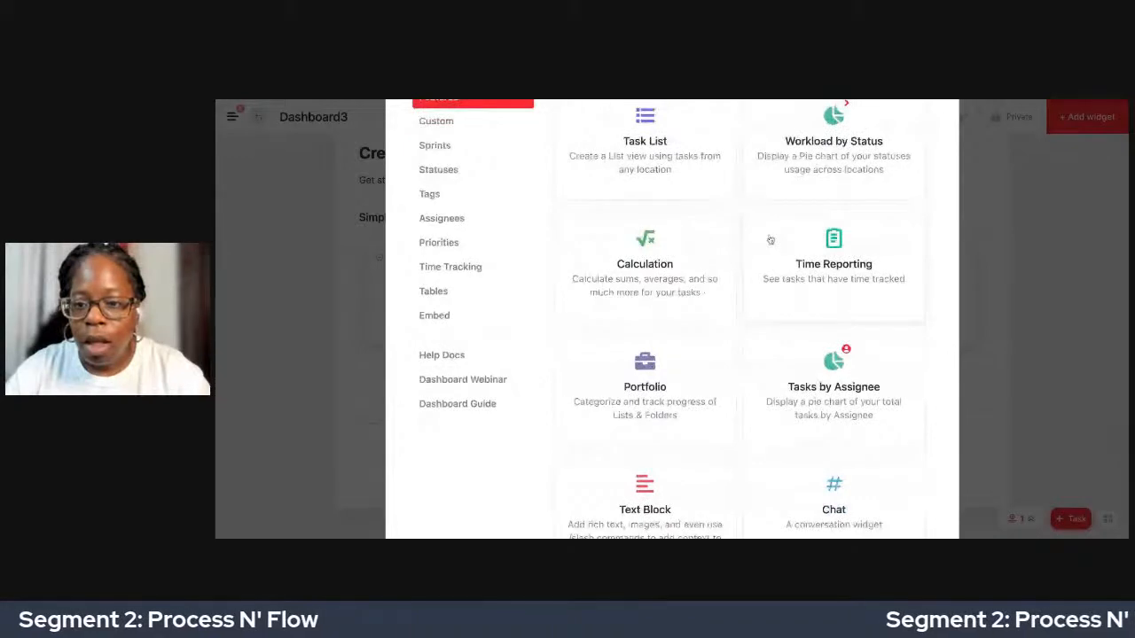
scroll(802, 195, "up", 1)
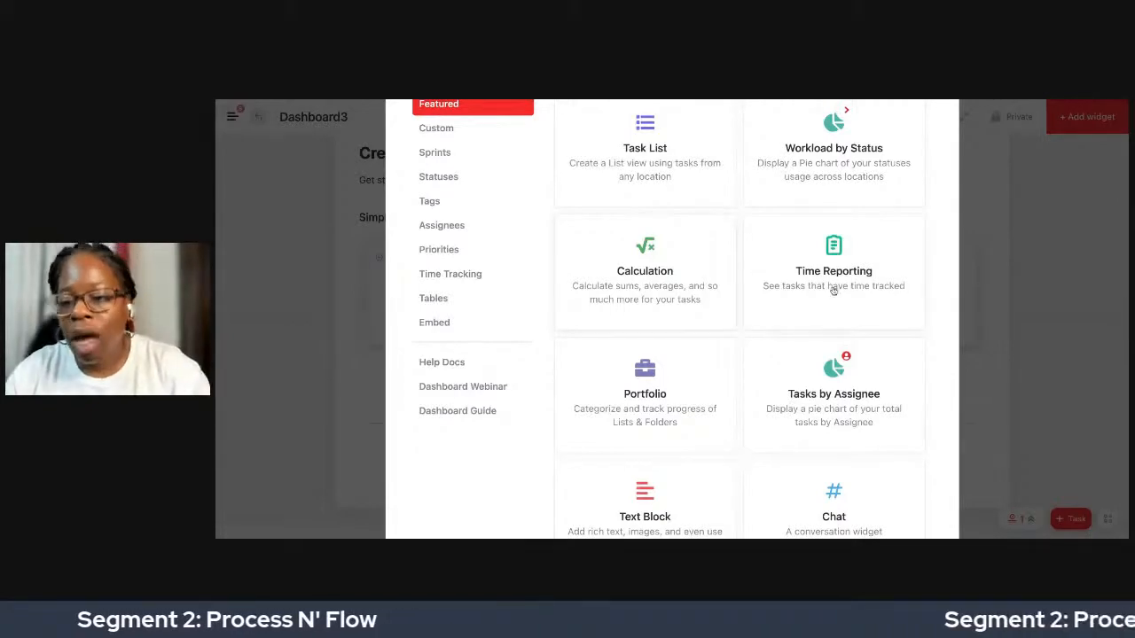
scroll(833, 290, "down", 1)
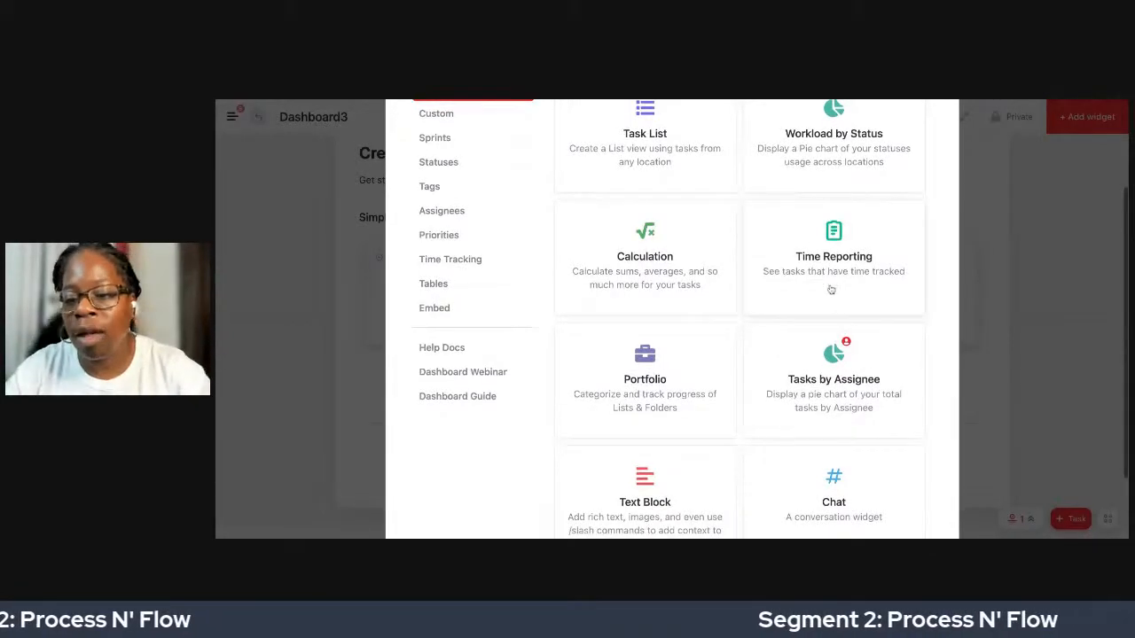
scroll(831, 283, "down", 1)
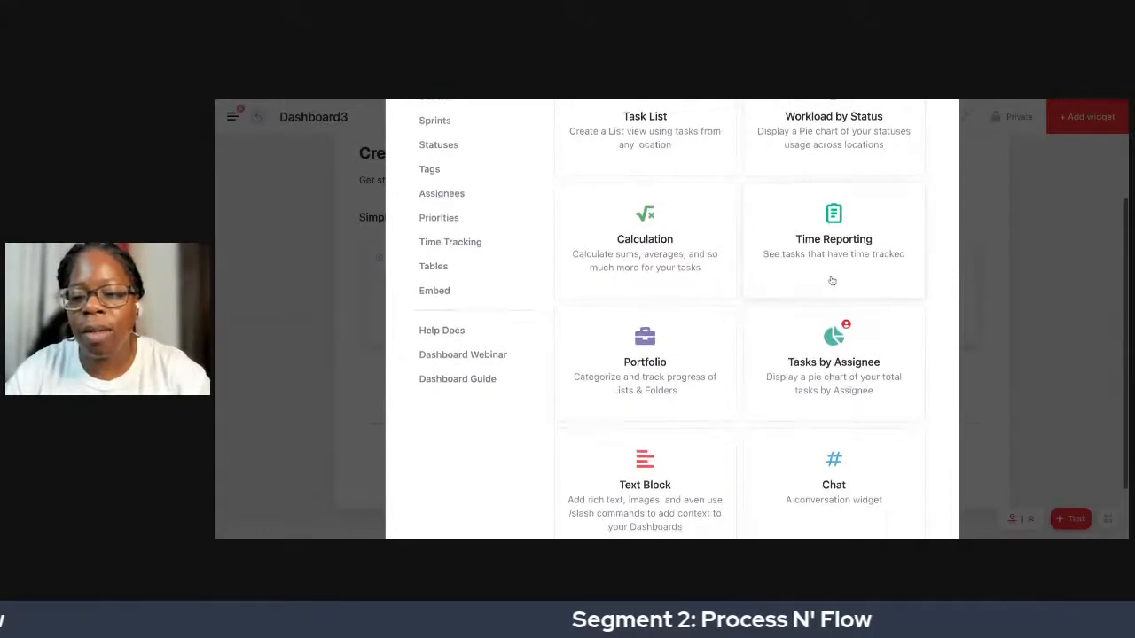
scroll(831, 280, "down", 1)
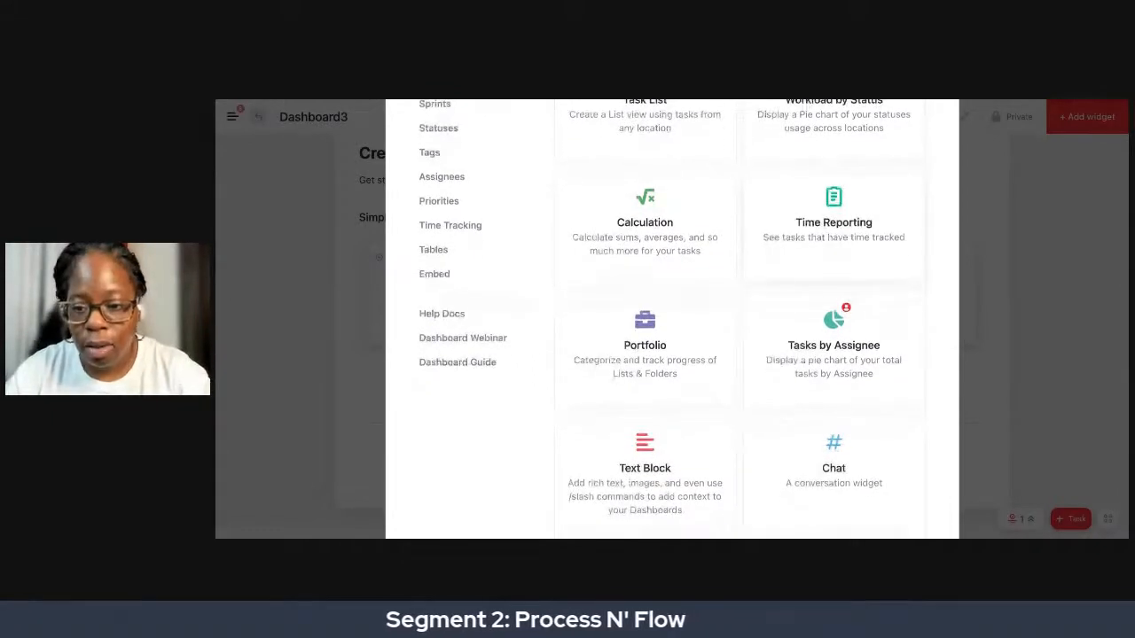
scroll(842, 257, "down", 2)
scroll(842, 257, "down", 2)
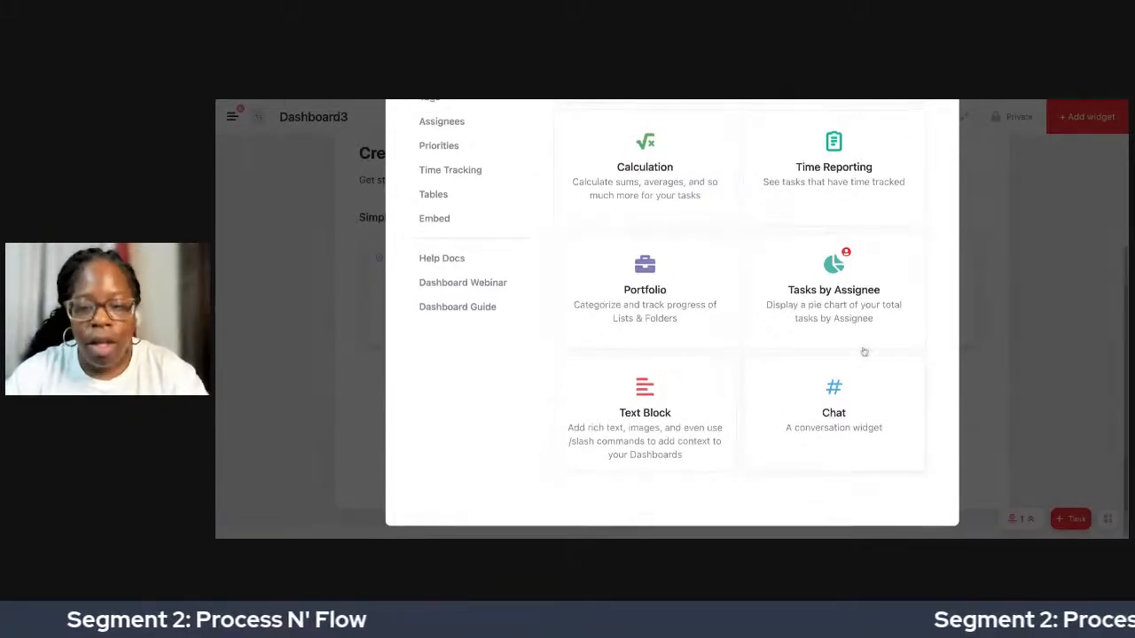
scroll(865, 352, "up", 1)
scroll(860, 350, "up", 4)
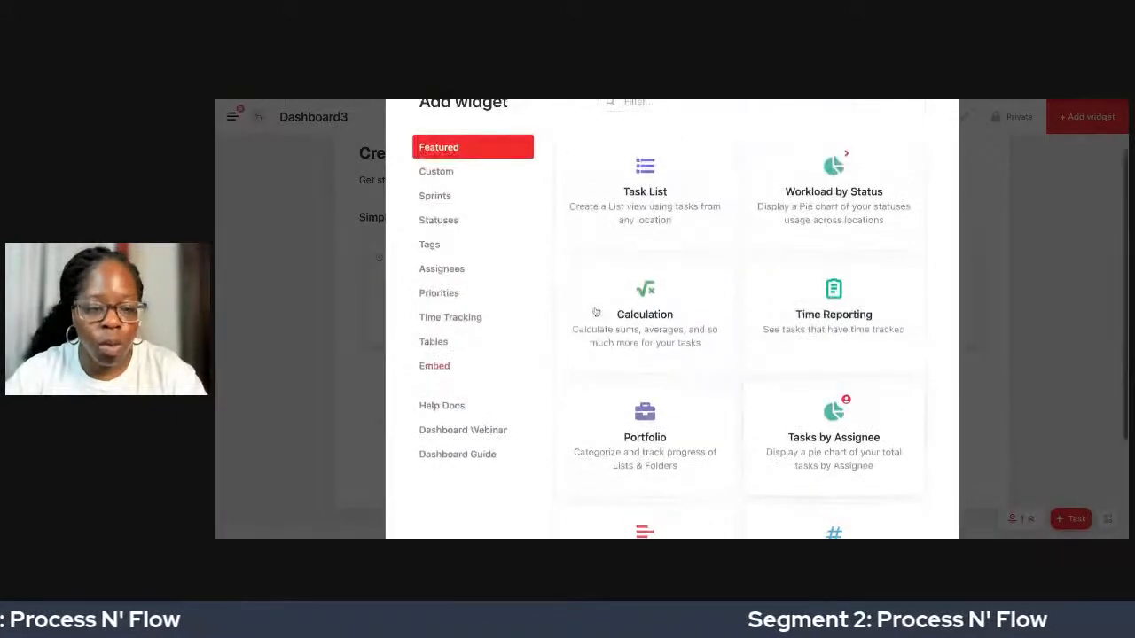
Examine the Embed widgets on offer, from Custom Embed and the Google file types through TypeForm and Miro.
left_click(468, 363)
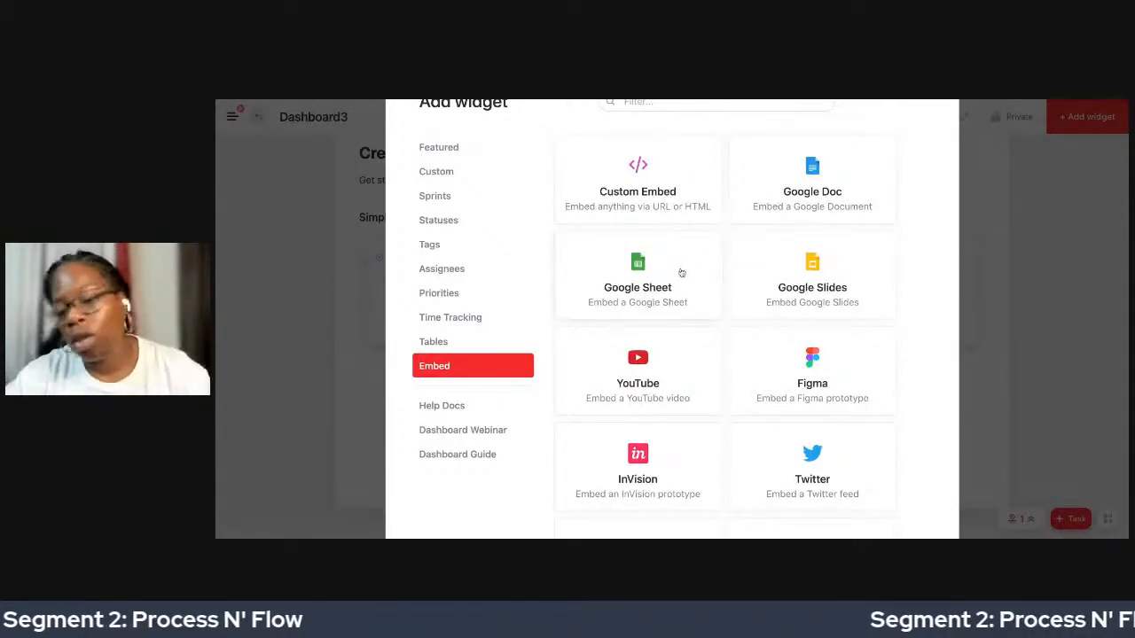
scroll(767, 284, "down", 1)
scroll(767, 283, "down", 3)
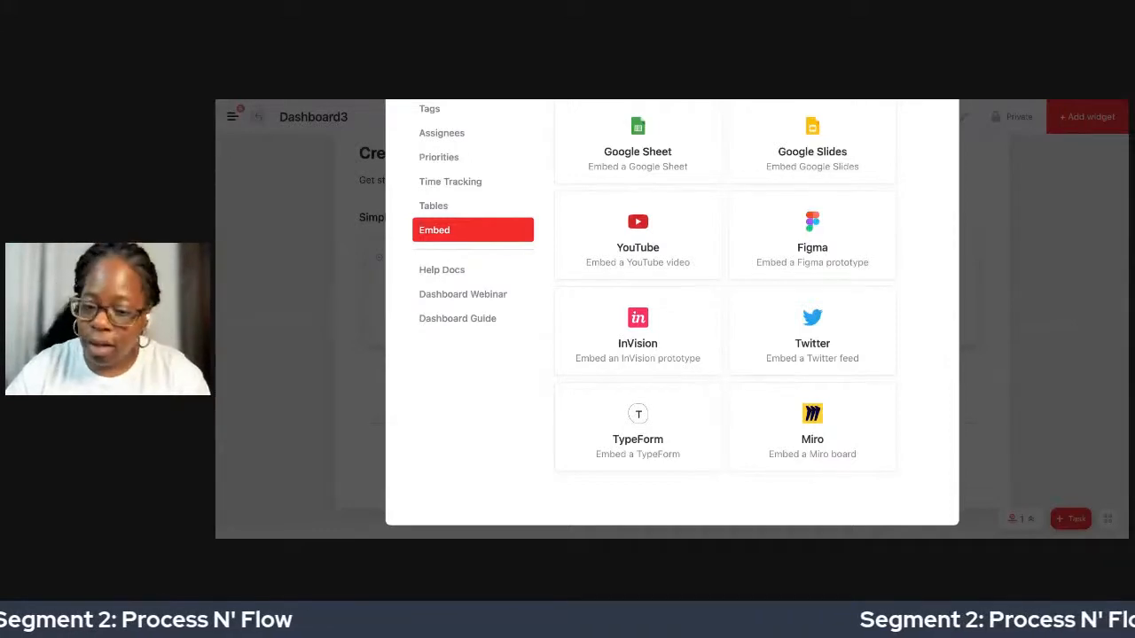
scroll(490, 200, "up", 1)
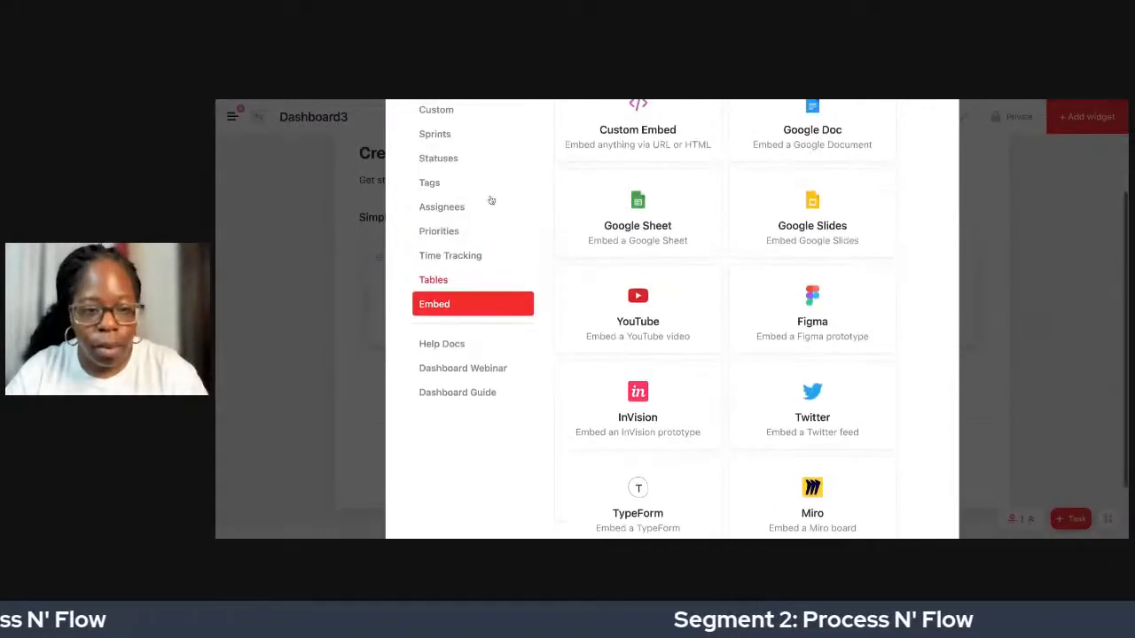
scroll(490, 200, "up", 1)
scroll(491, 200, "up", 1)
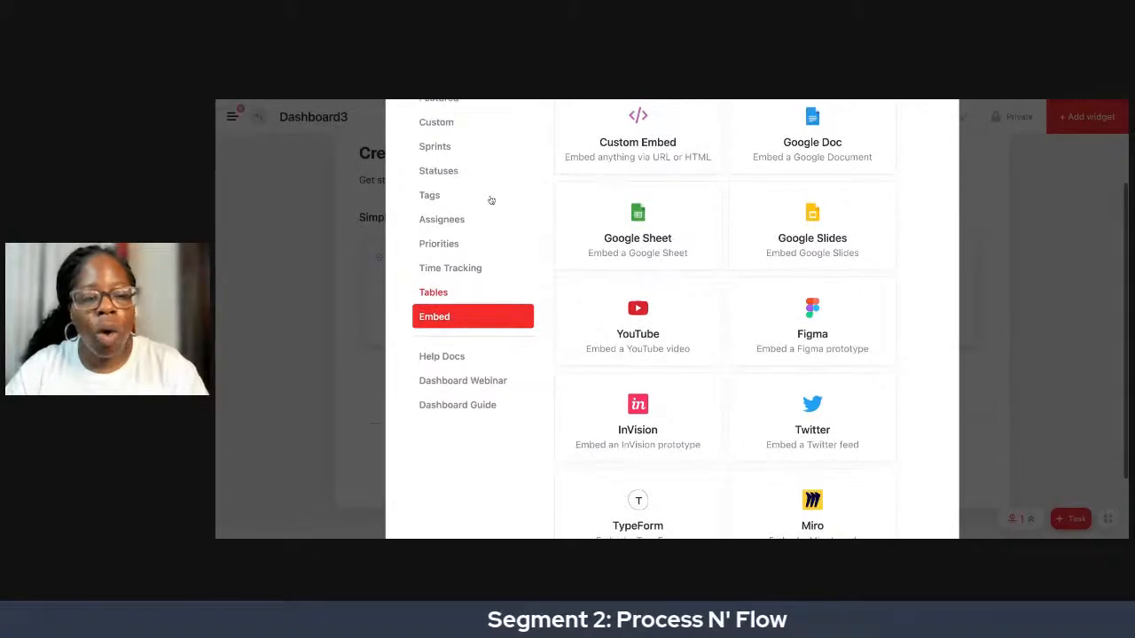
scroll(490, 201, "up", 3)
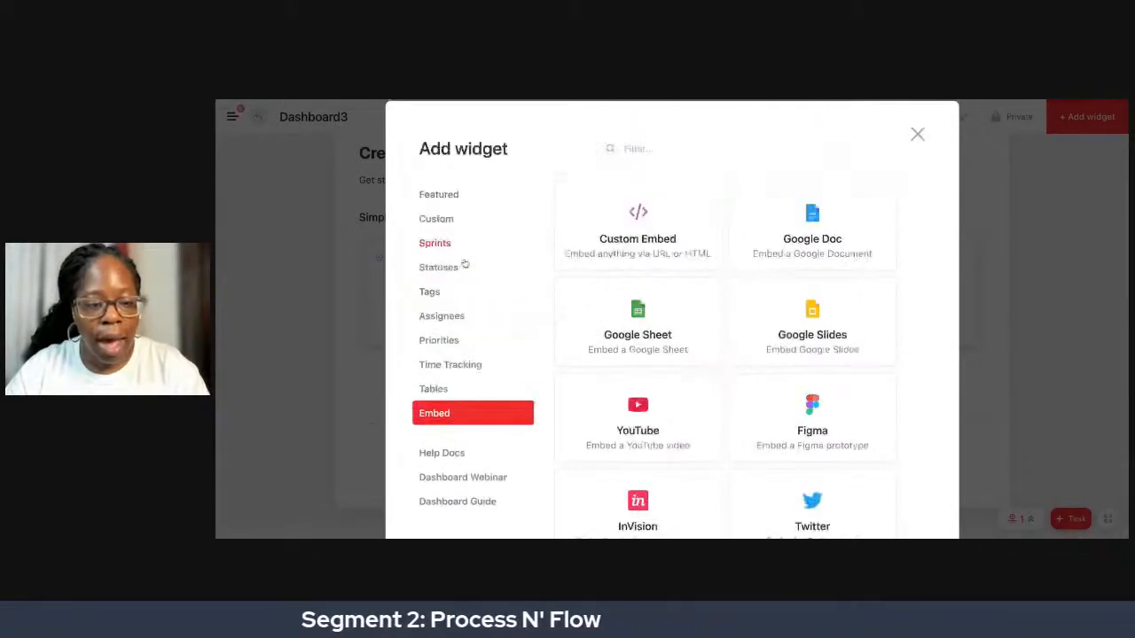
Examine the Assignees widgets, including the Tasks by Assignee charts and the unassigned and assigned task totals.
left_click(458, 316)
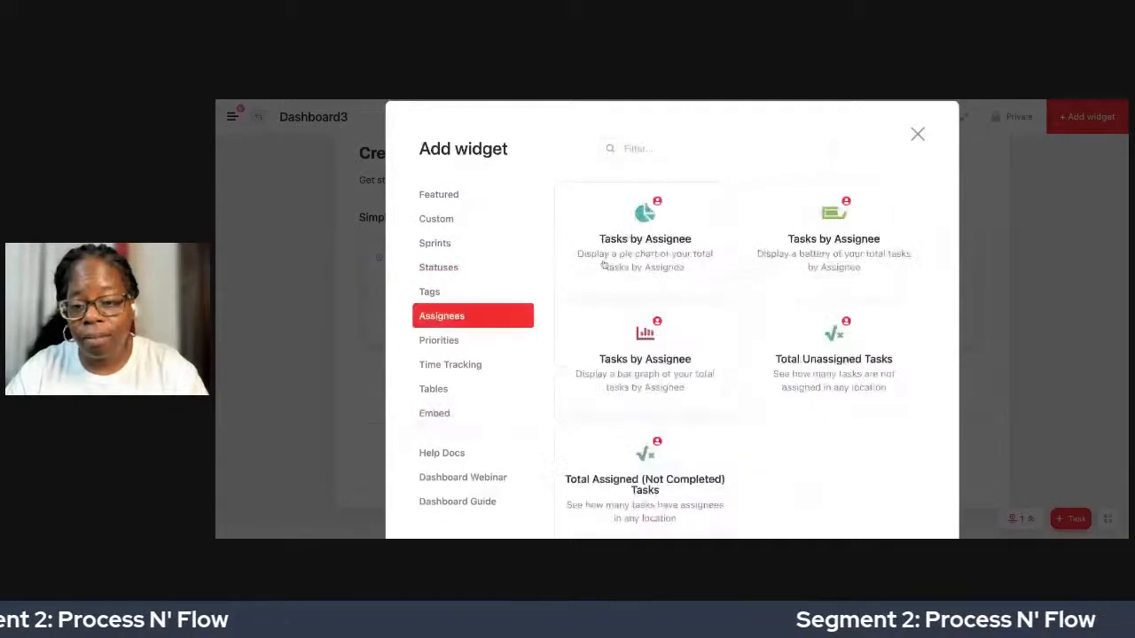
scroll(604, 264, "down", 1)
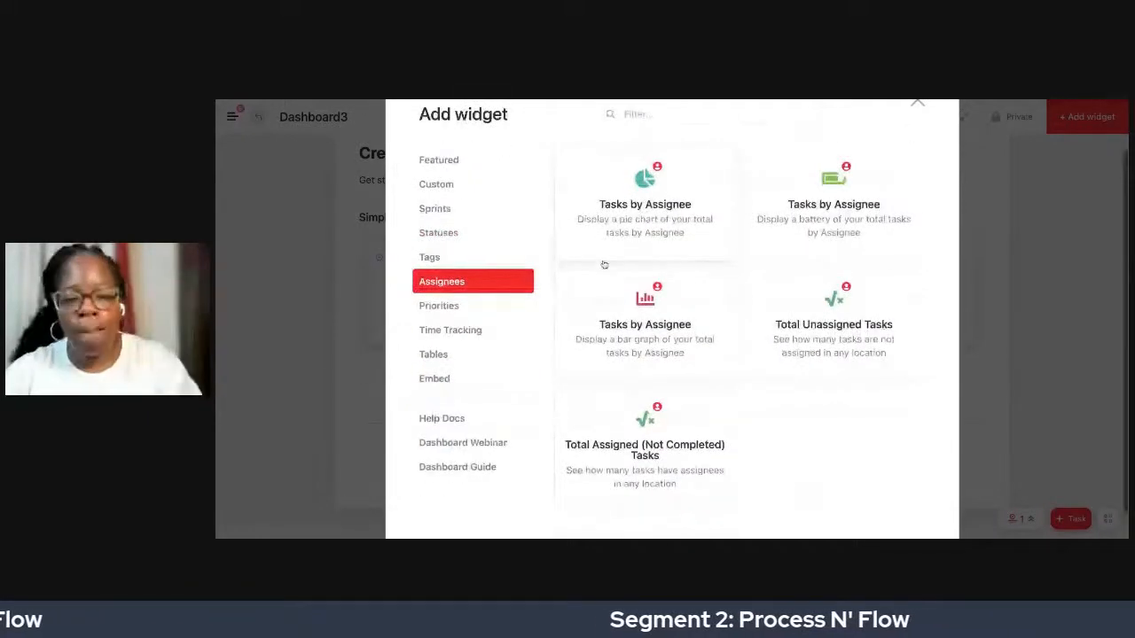
scroll(604, 264, "down", 1)
scroll(676, 251, "up", 1)
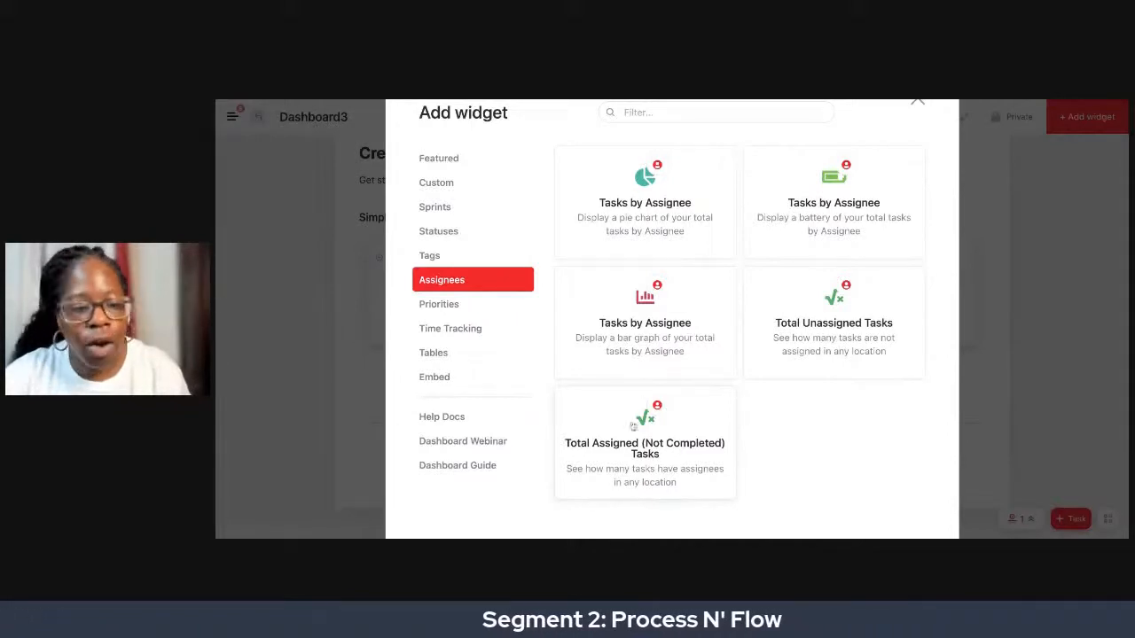
Examine the Priorities widgets, including Goals, Priority Breakdown, Priority Over Time and the totals per priority level.
left_click(527, 312)
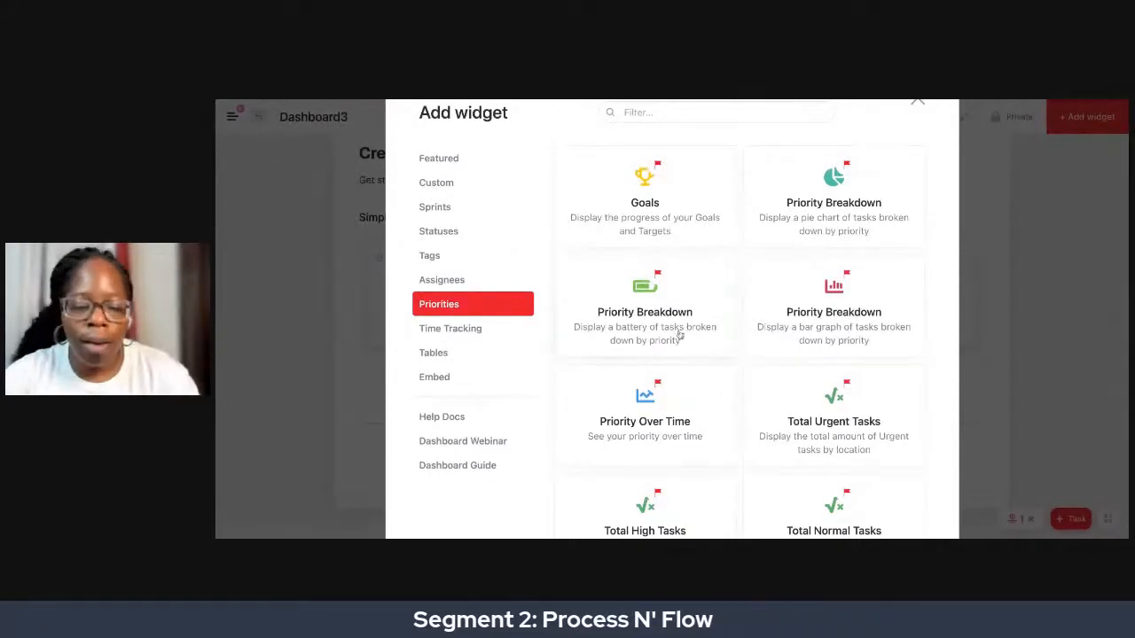
scroll(679, 334, "down", 1)
scroll(678, 334, "down", 1)
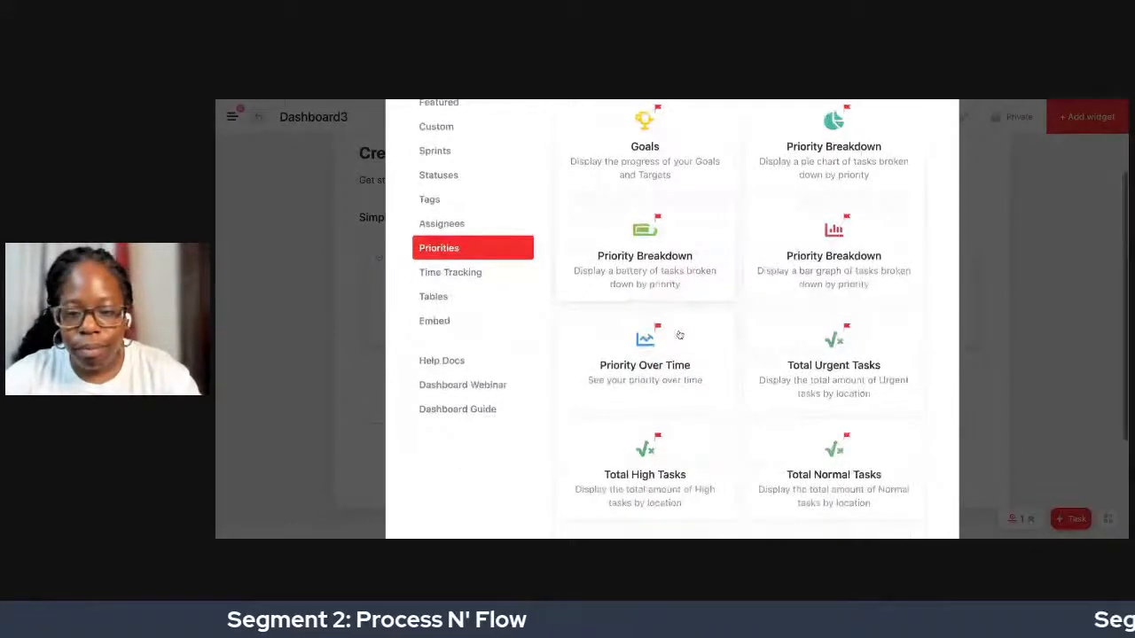
scroll(679, 334, "down", 2)
scroll(679, 335, "down", 1)
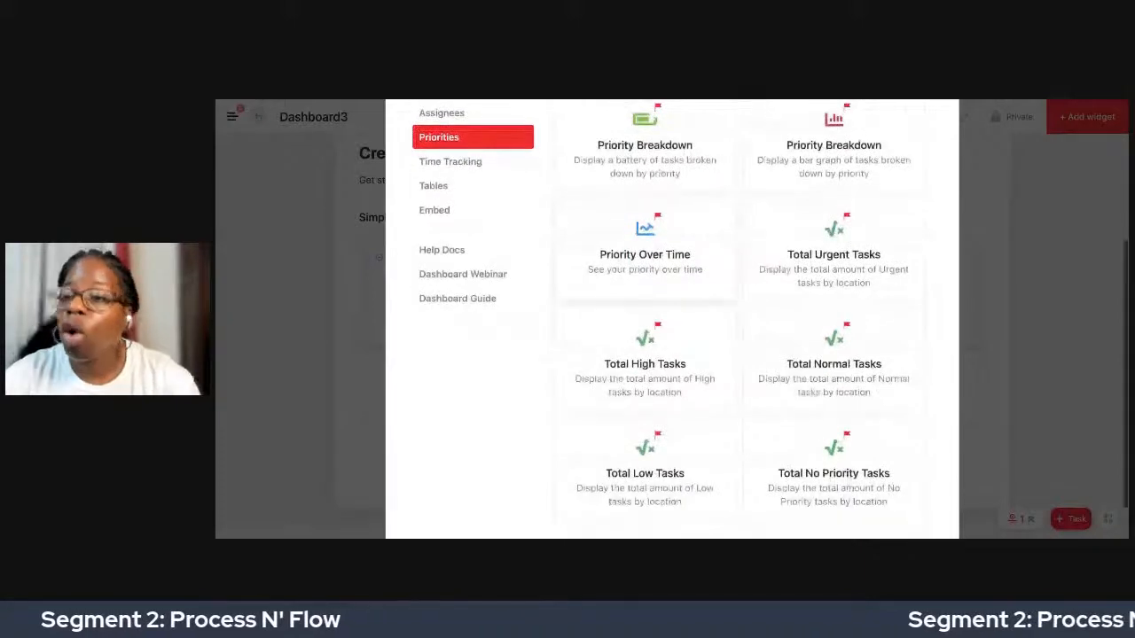
scroll(848, 246, "down", 1)
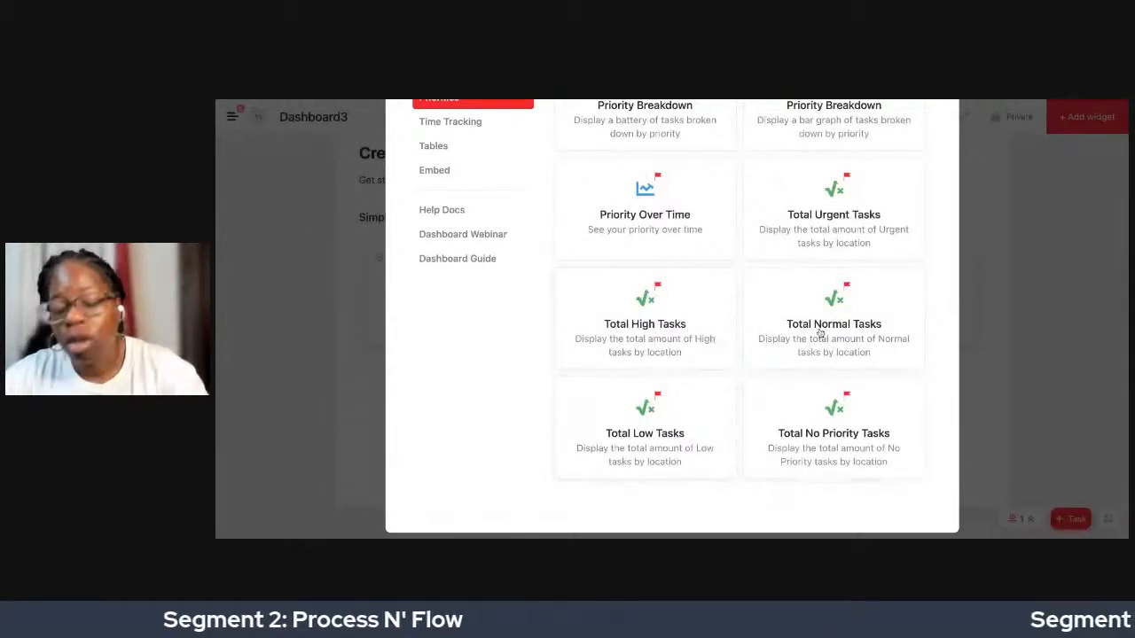
scroll(820, 332, "up", 1)
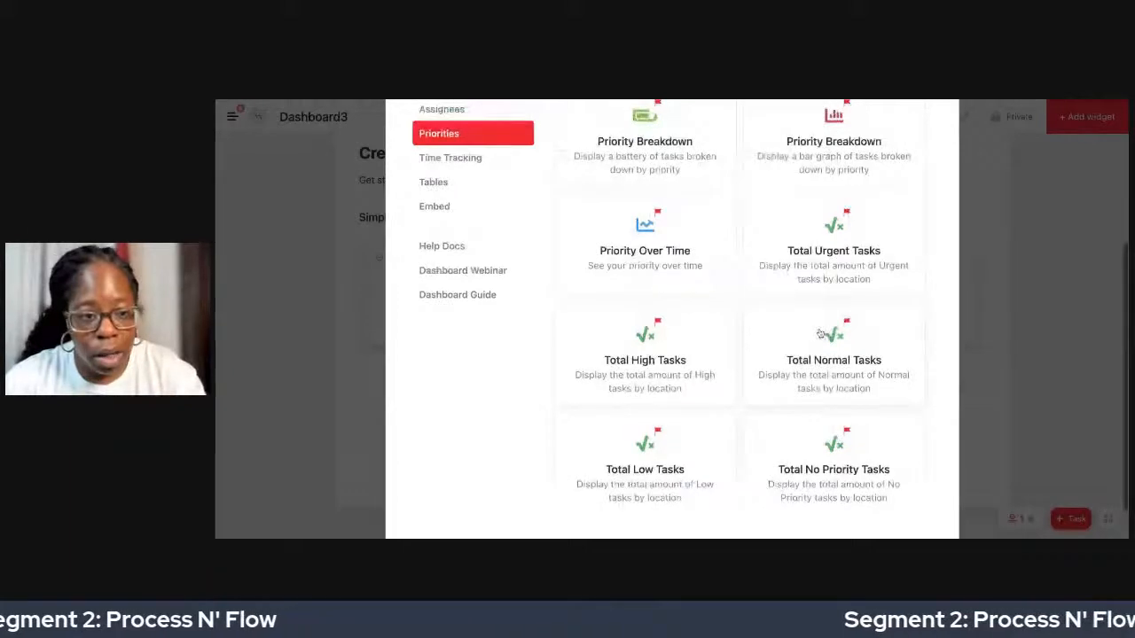
scroll(732, 332, "up", 5)
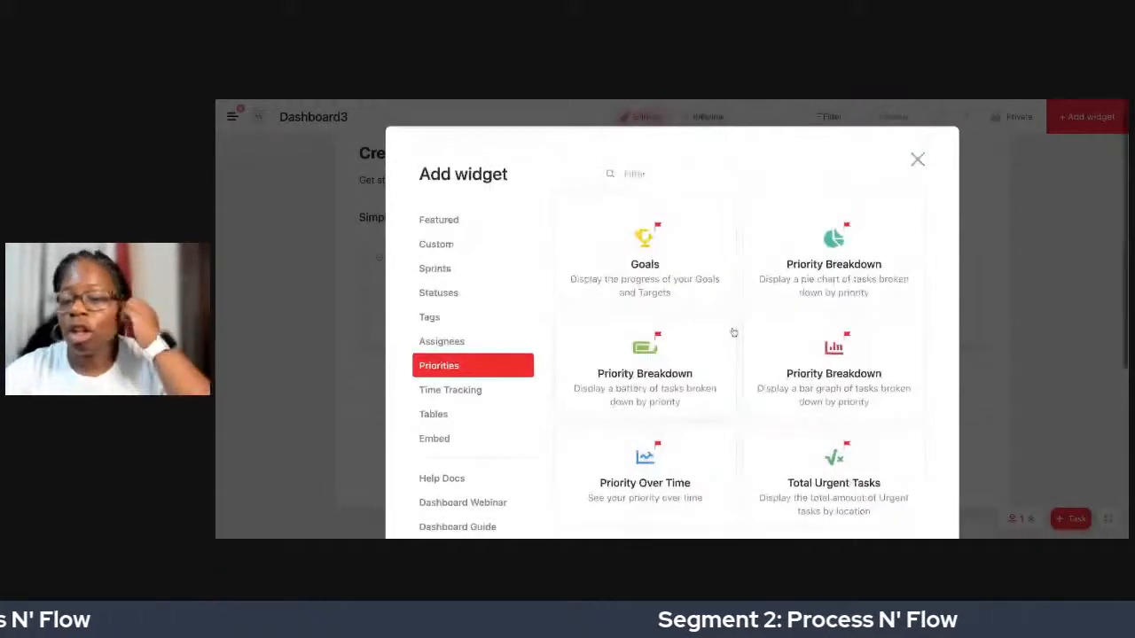
Examine the Statuses widgets, including the Workload by Status charts, Status Over Time, the task counts and Total time in Status.
scroll(491, 253, "down", 2)
left_click(492, 245)
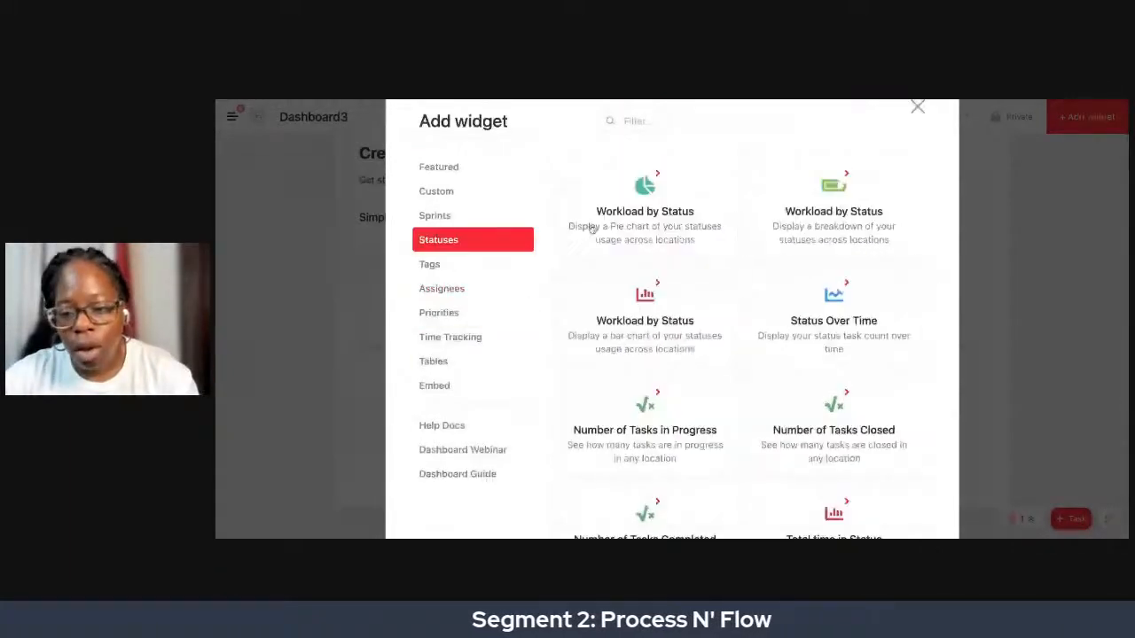
scroll(689, 288, "down", 1)
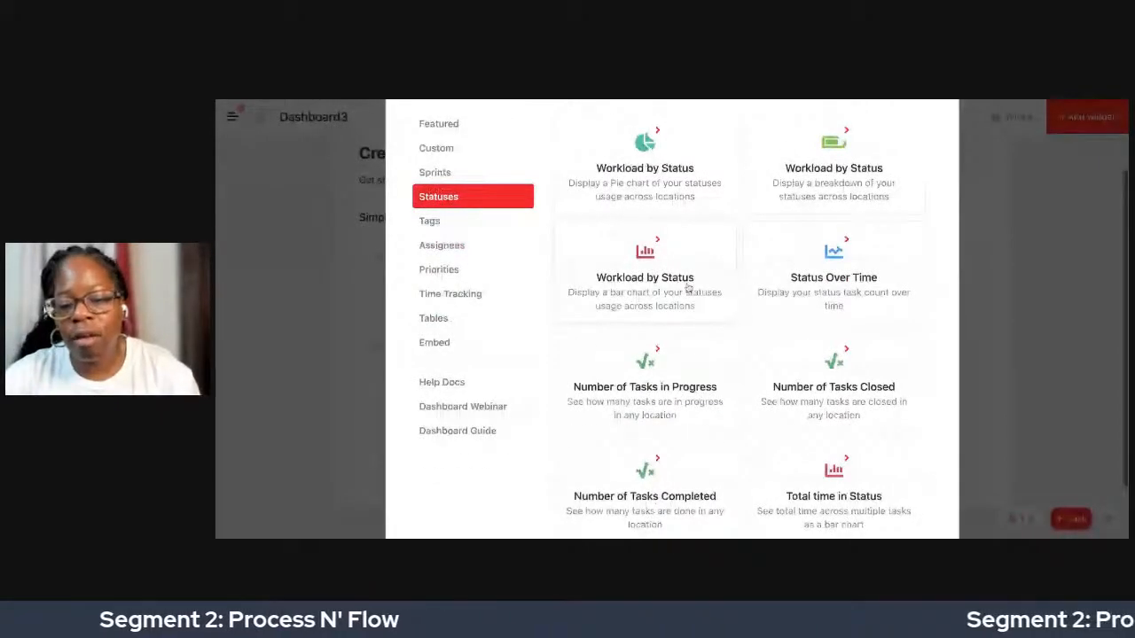
scroll(689, 288, "down", 1)
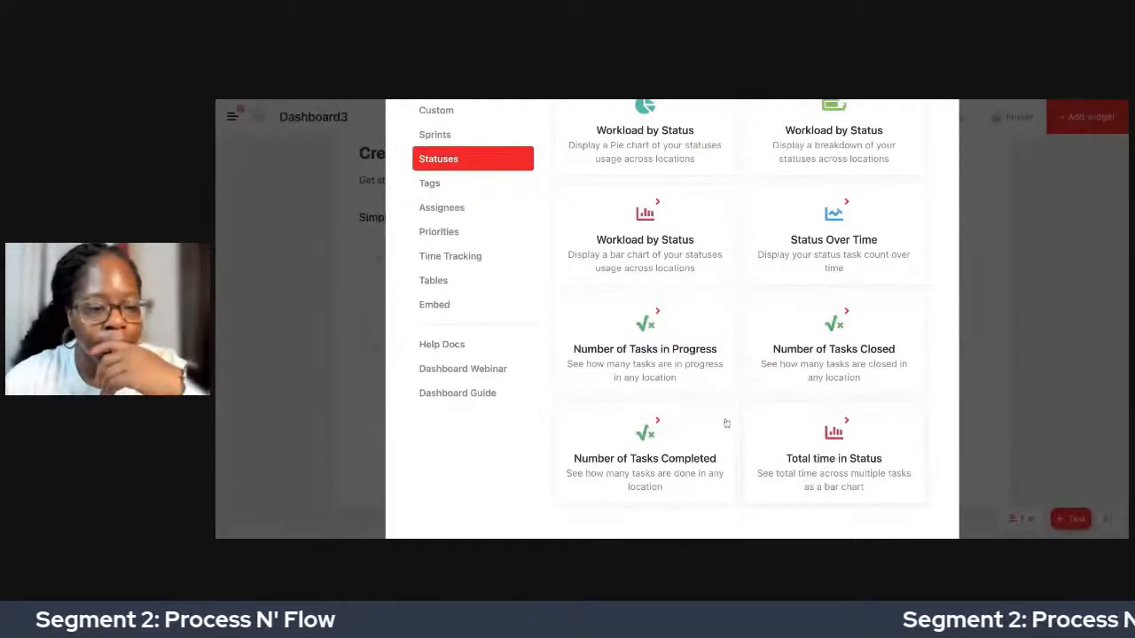
scroll(725, 422, "up", 1)
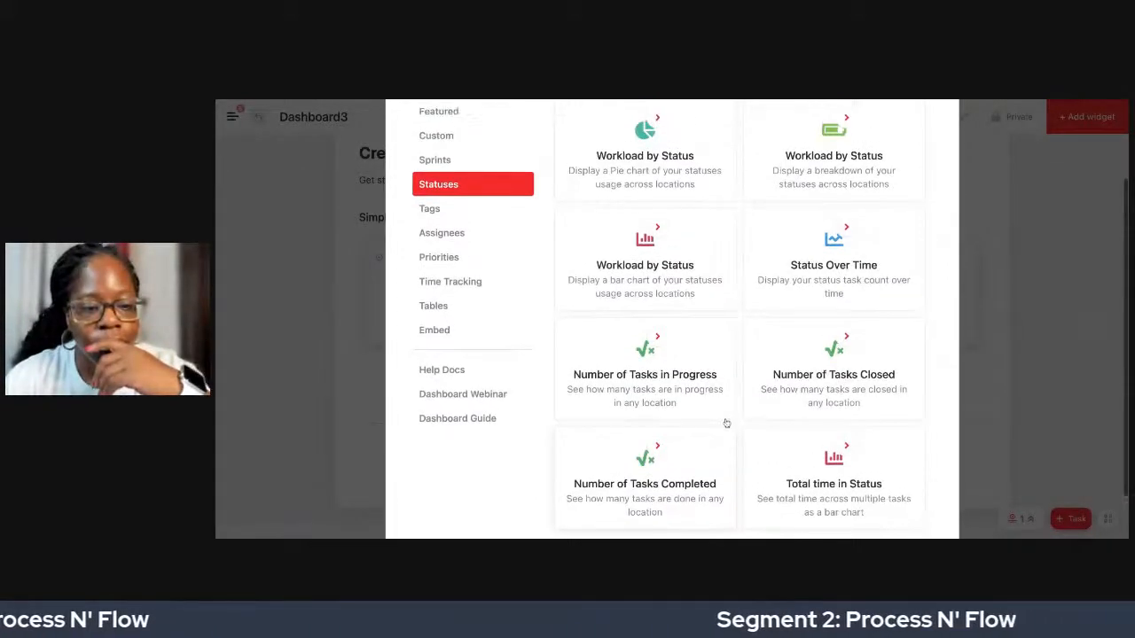
Examine the Sprints widgets and the Tables widgets, from Burnup and Burndown to Completed Report, Workspace Points and Who's Behind.
scroll(725, 423, "up", 2)
left_click(471, 232)
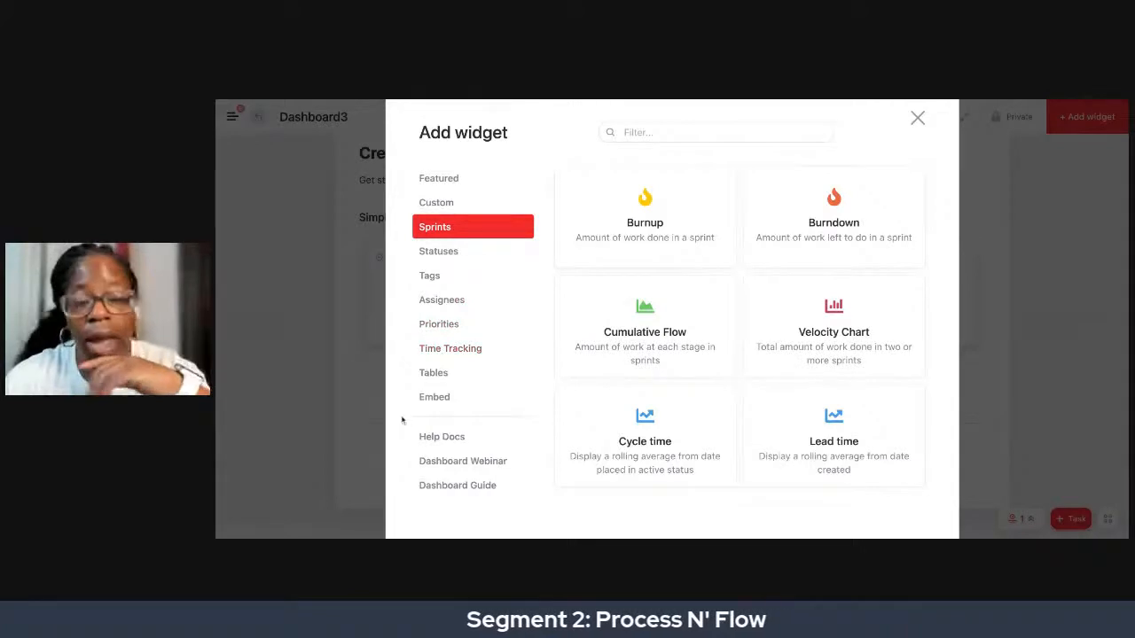
left_click(431, 376)
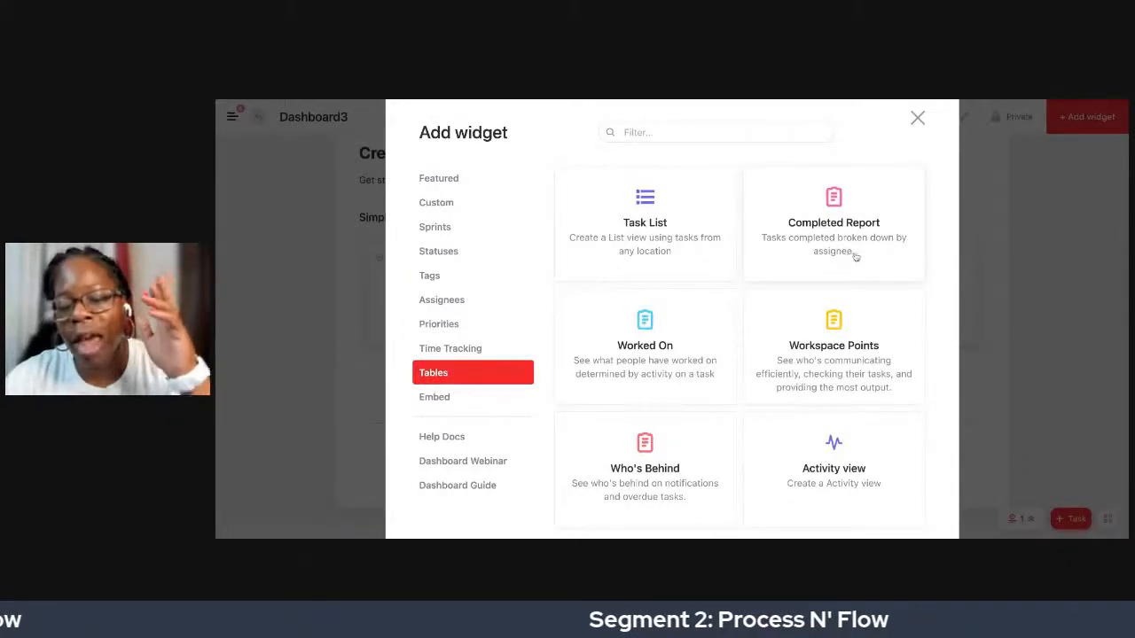
scroll(891, 245, "down", 1)
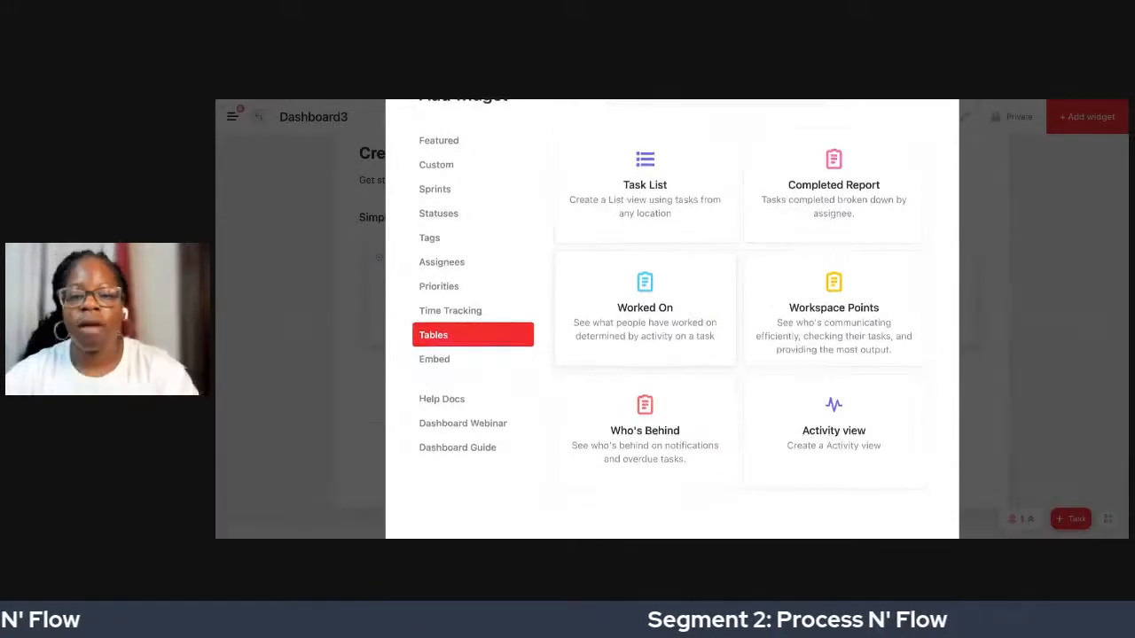
scroll(672, 319, "up", 1)
scroll(807, 358, "up", 1)
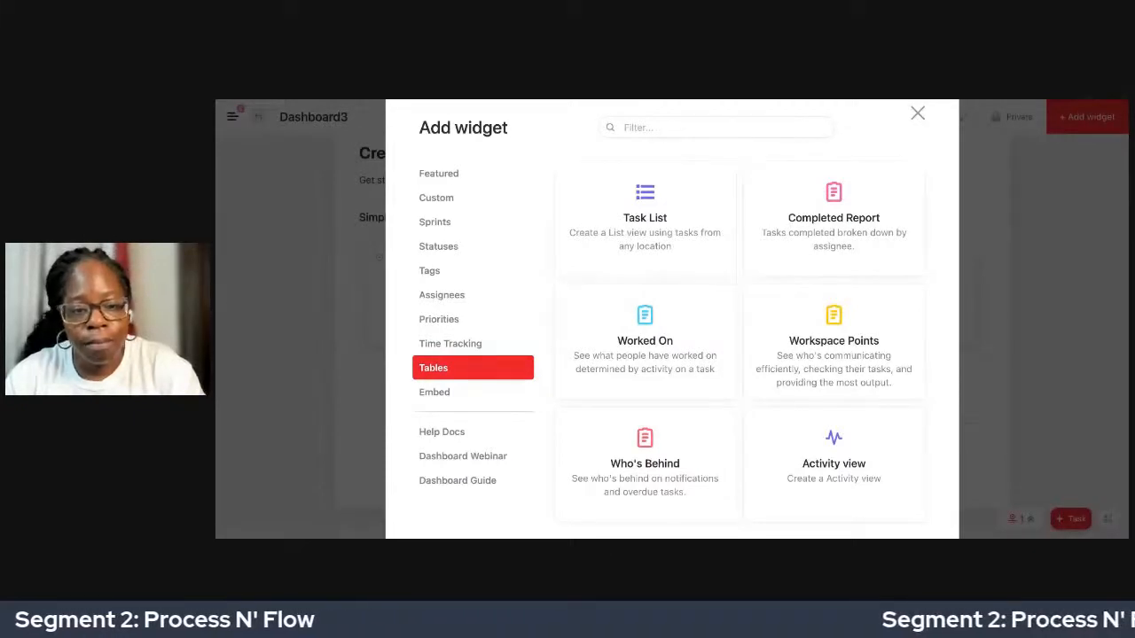
Glance through the Tags and Assignees widgets and examine the Custom ones, from Line Chart and Calculation to Text Block and Chat.
left_click(476, 271)
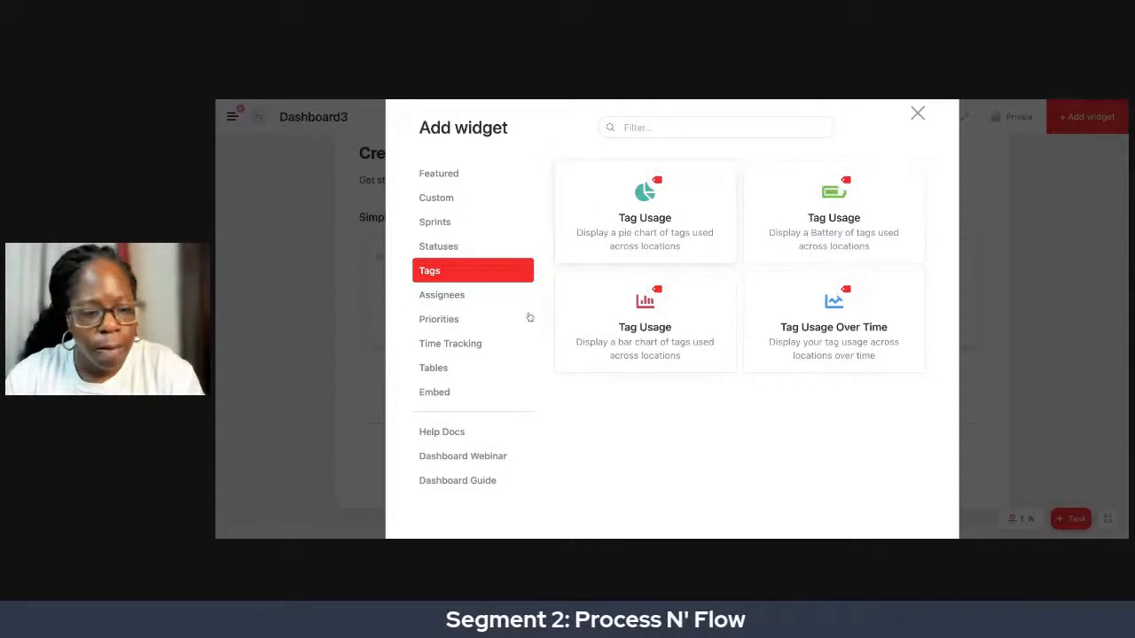
left_click(487, 304)
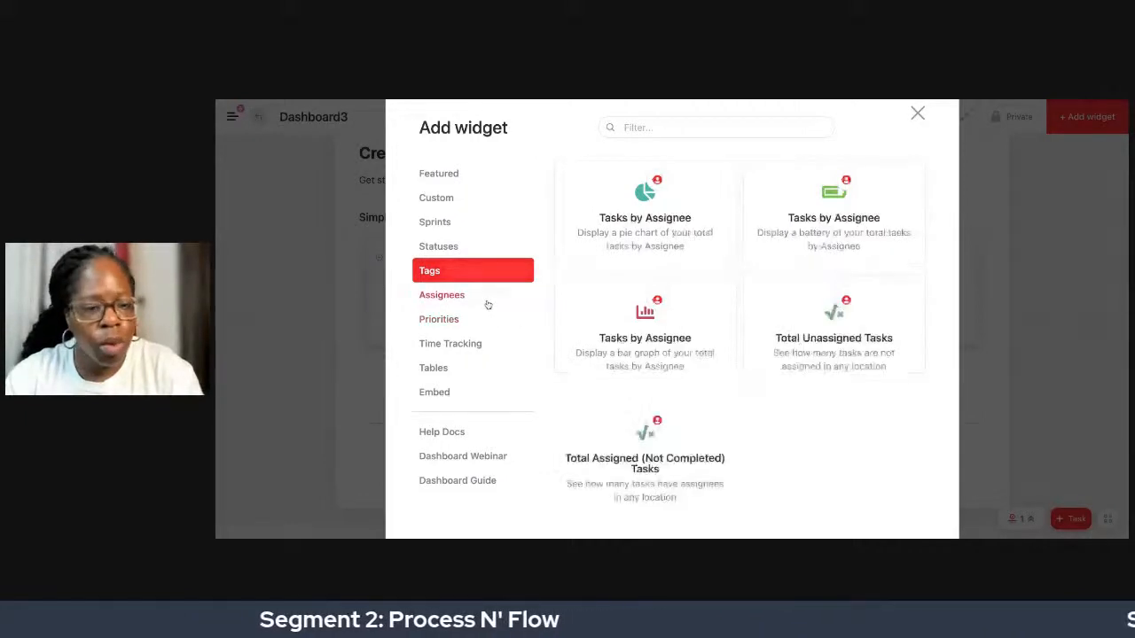
left_click(512, 203)
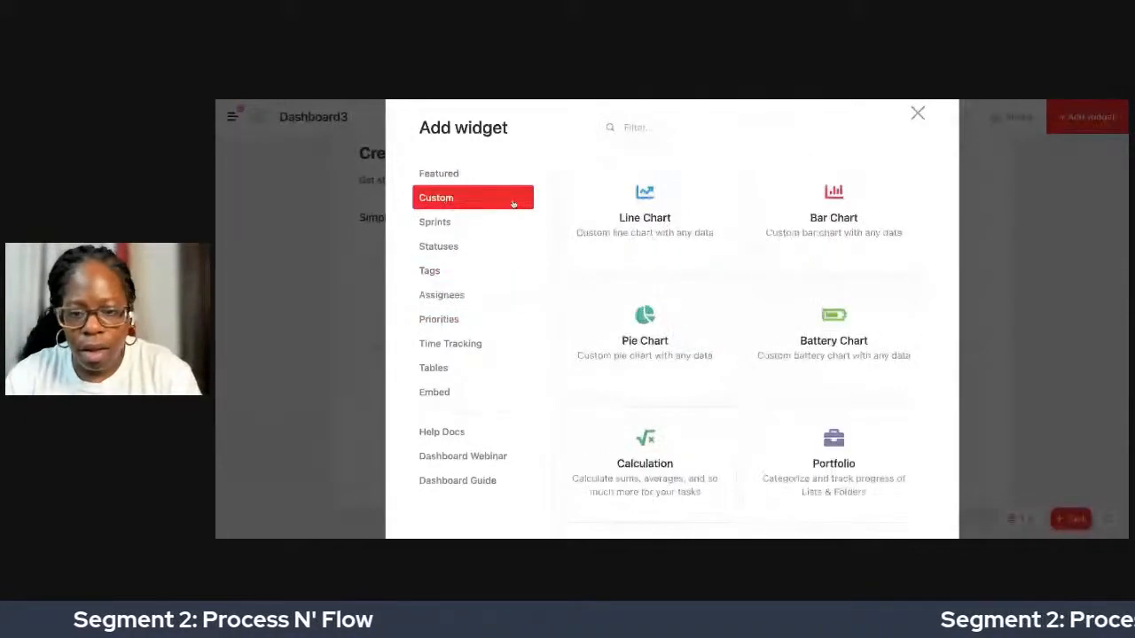
scroll(607, 287, "down", 1)
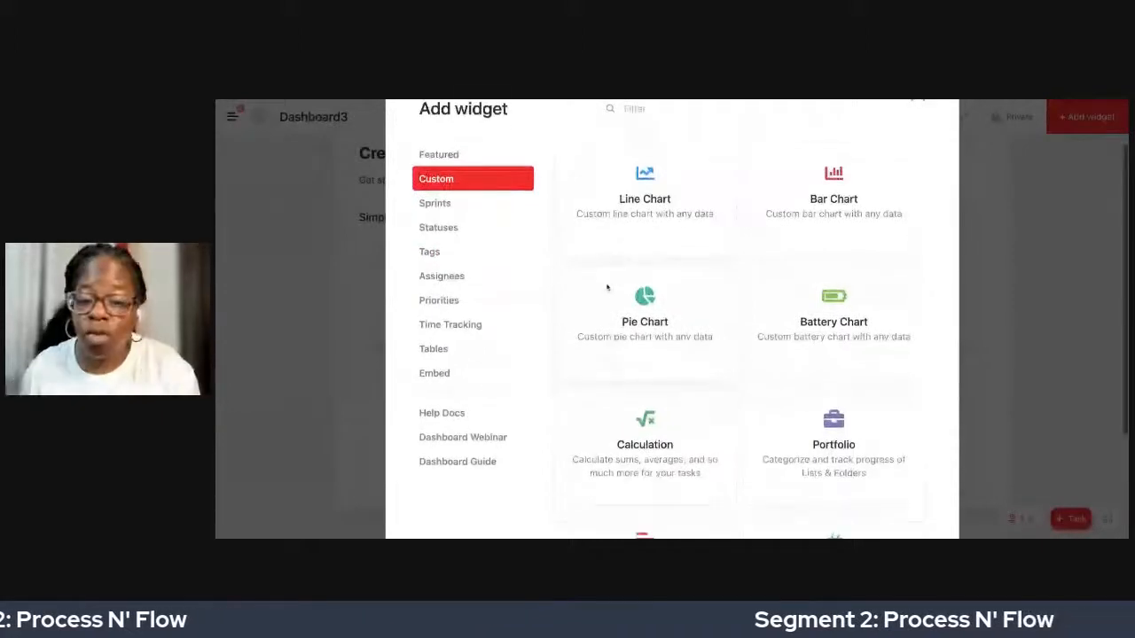
scroll(607, 287, "up", 1)
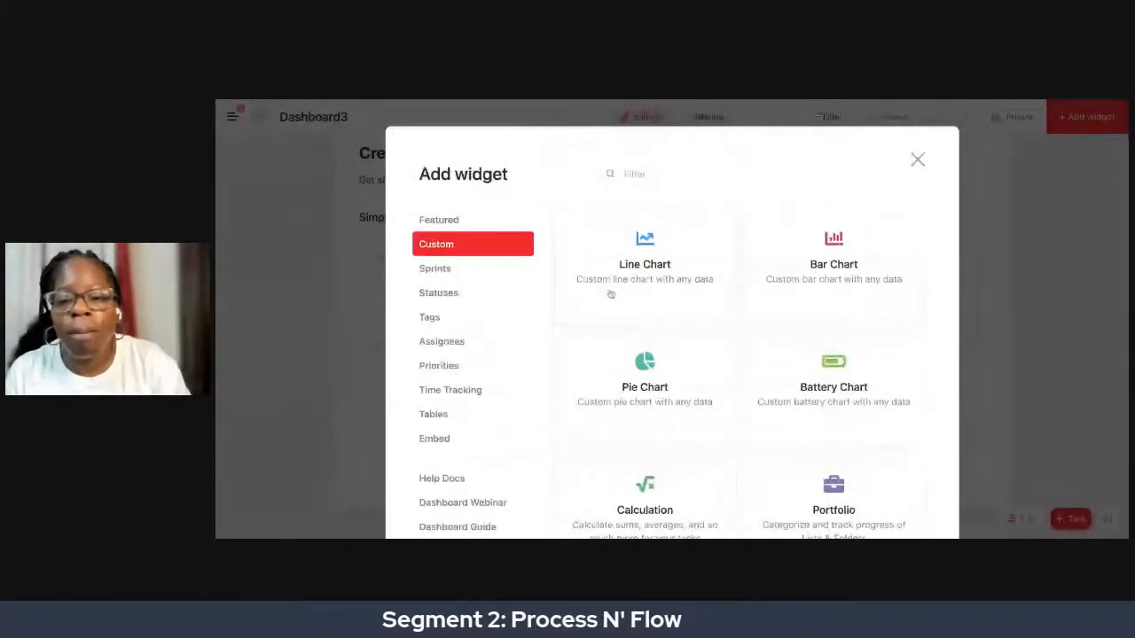
scroll(709, 283, "down", 4)
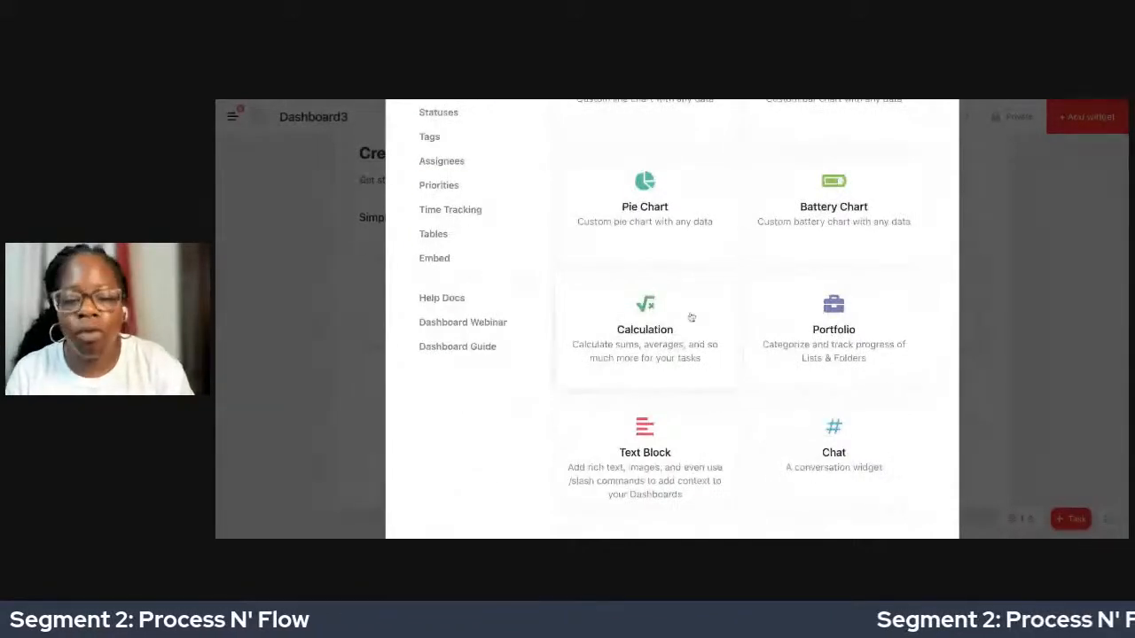
scroll(691, 317, "up", 2)
scroll(739, 385, "down", 2)
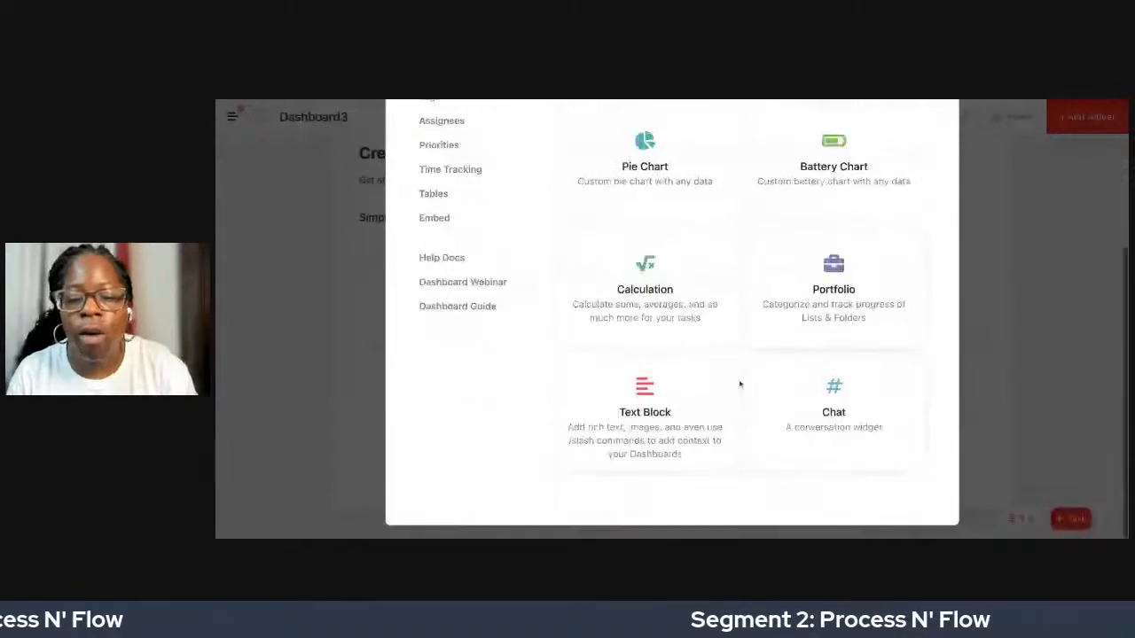
scroll(629, 315, "up", 4)
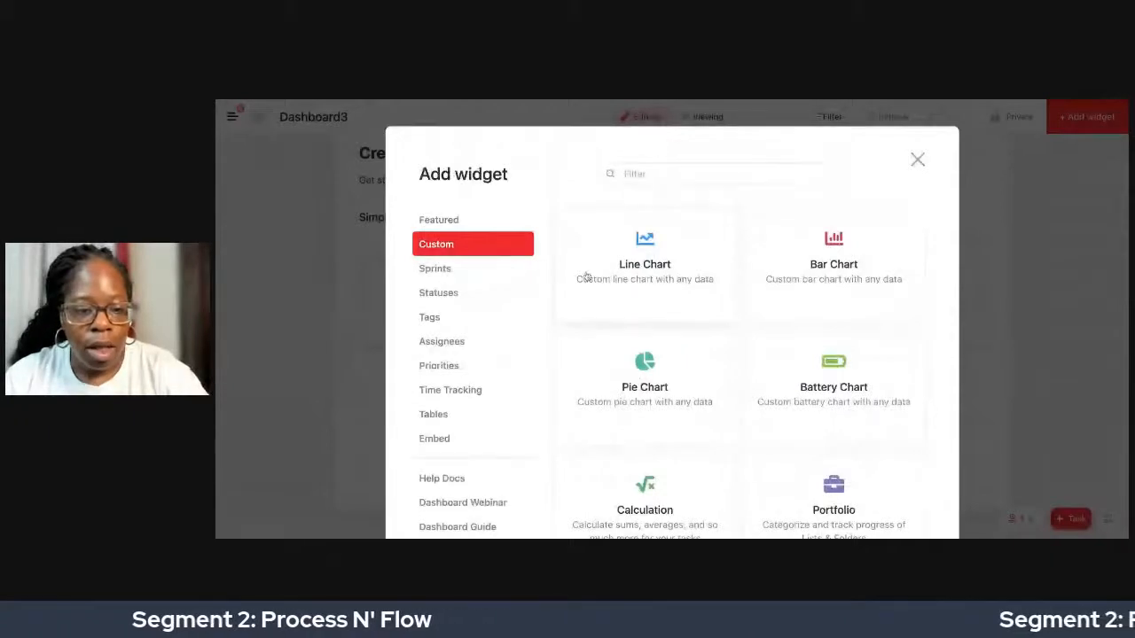
Choose the Task List widget from the featured widgets and name it Course Creation Project.
left_click(522, 219)
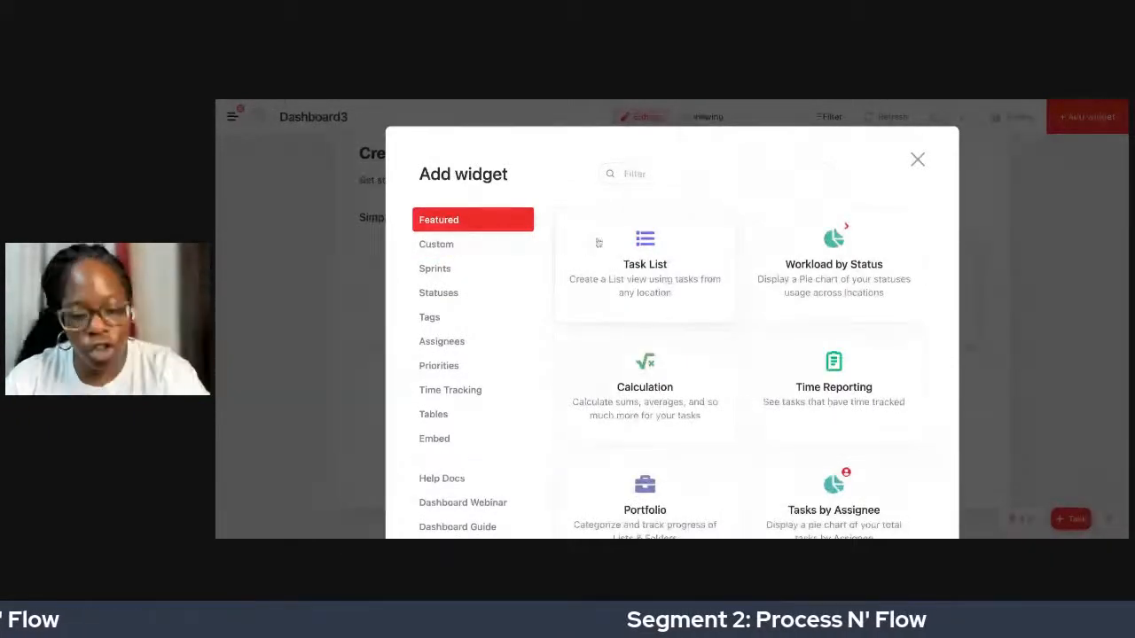
scroll(491, 409, "down", 3)
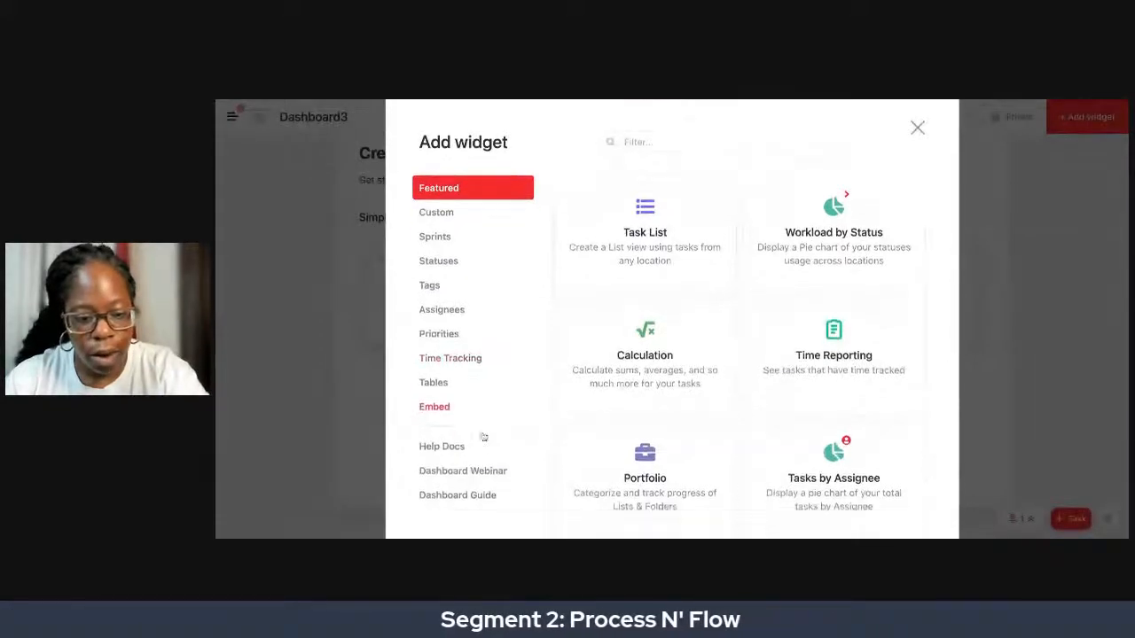
scroll(512, 379, "up", 2)
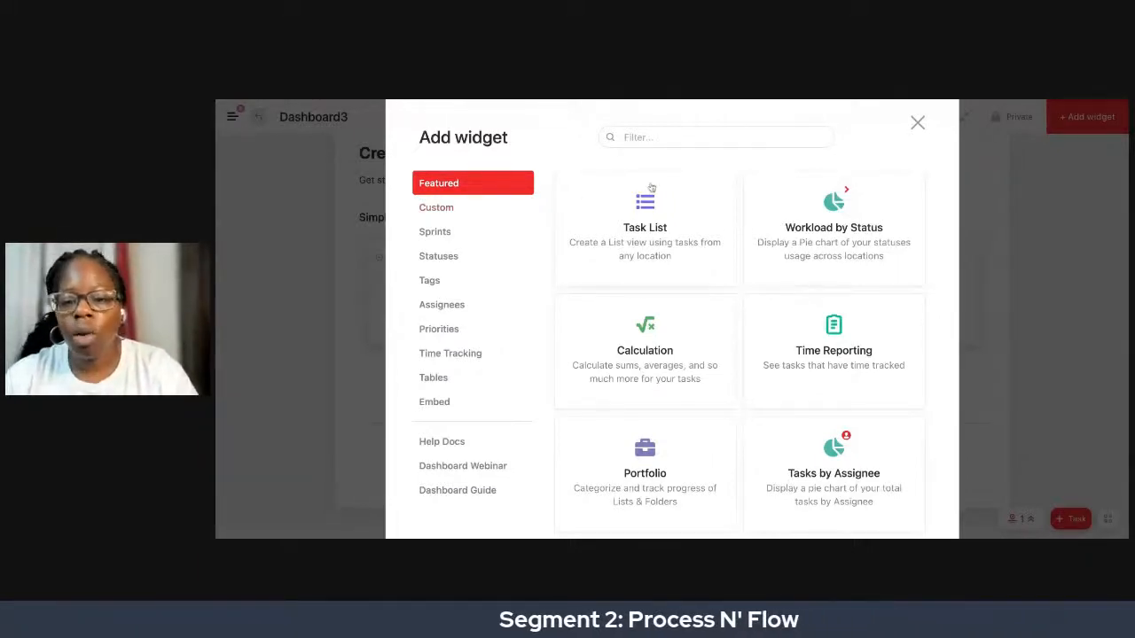
left_click(634, 240)
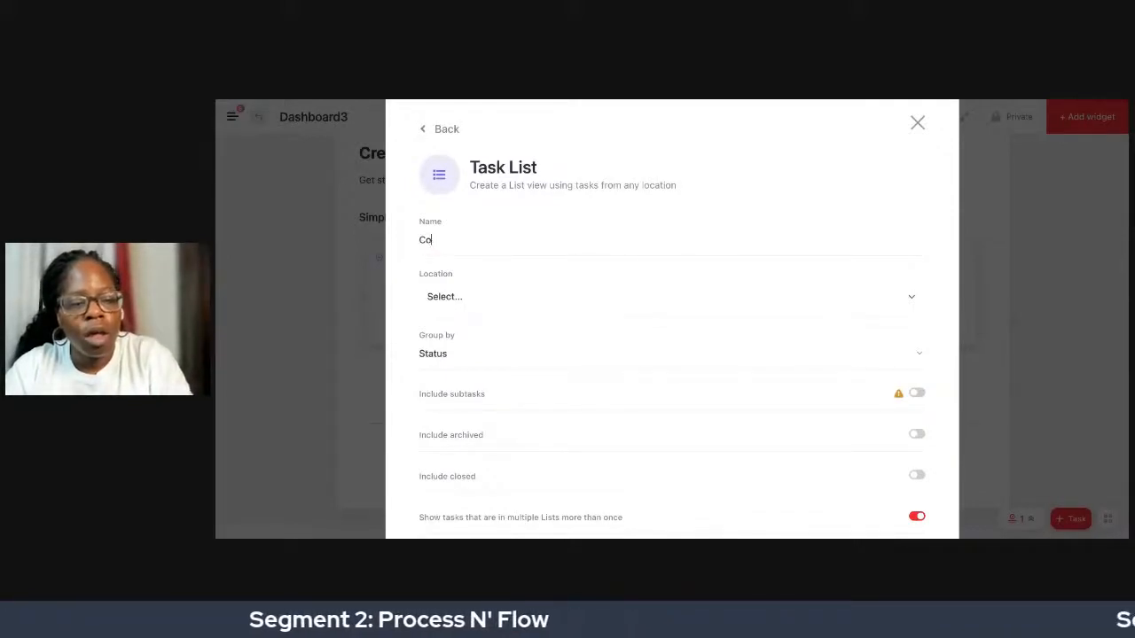
type("Course Co")
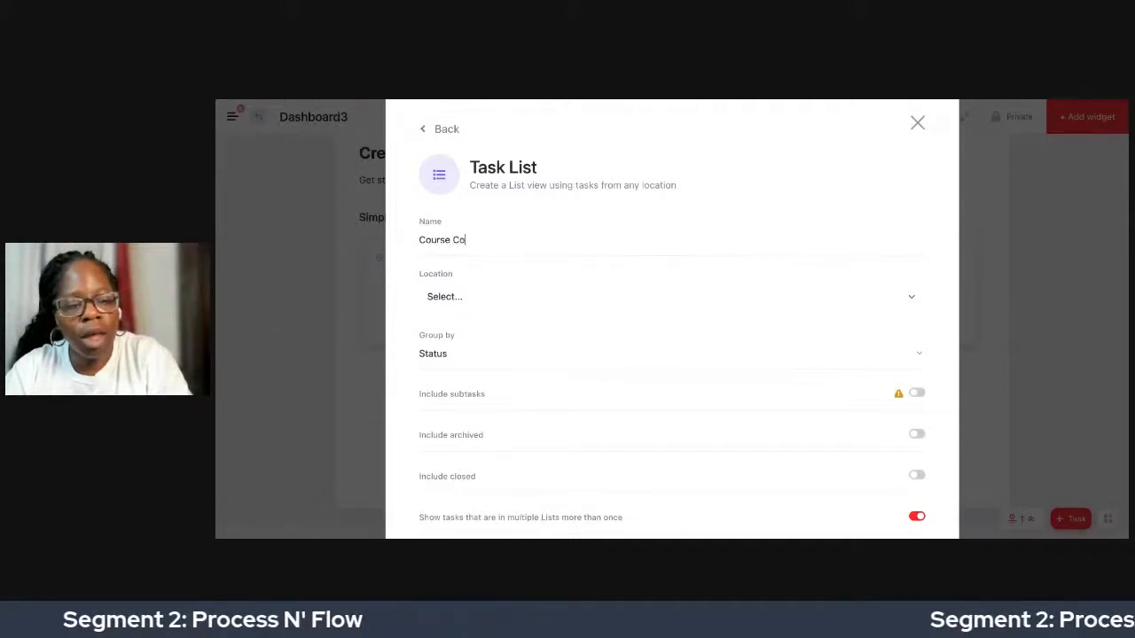
type("ntent Project")
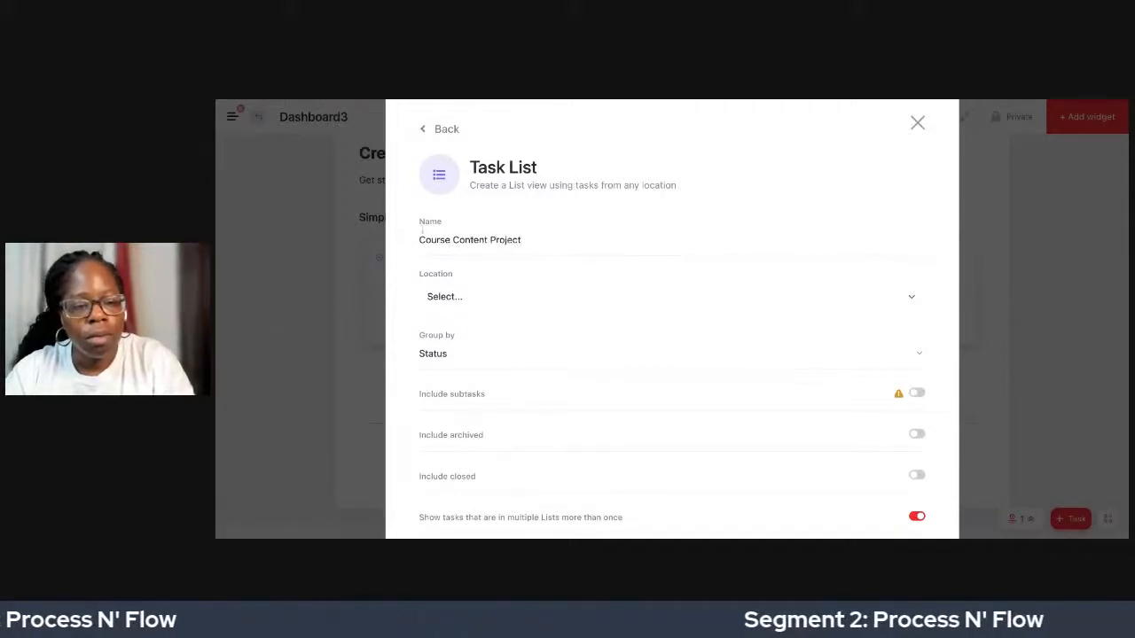
left_click_drag(555, 238, 333, 238)
type("Course CreT")
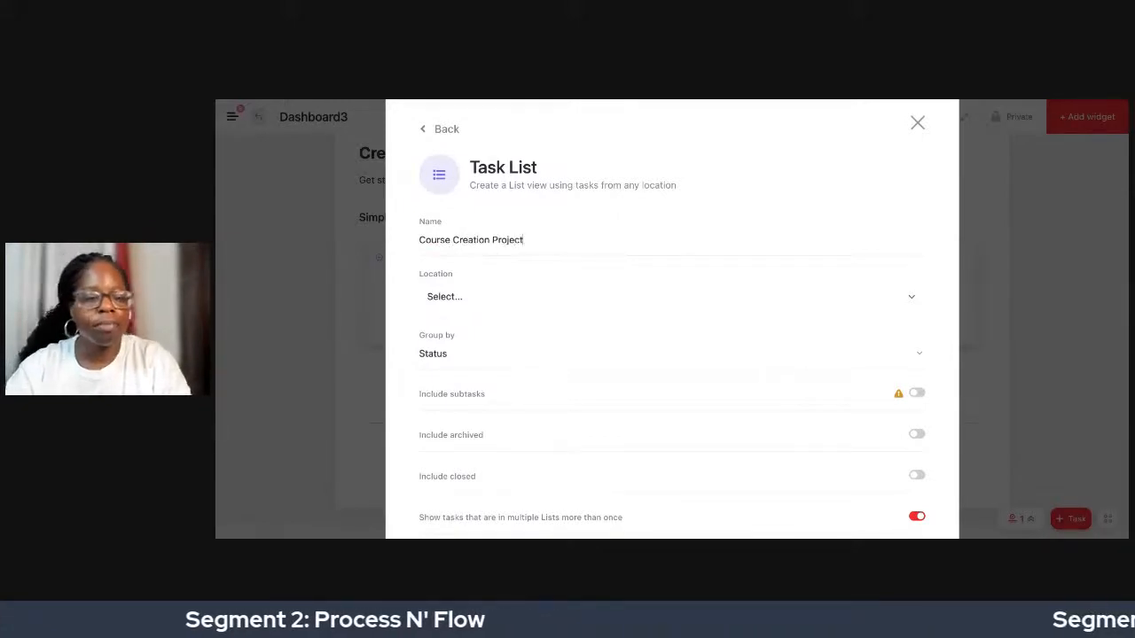
Set the widget's location to the first leadership course list inside the Course Creation folder of the design projects space.
scroll(498, 232, "down", 1)
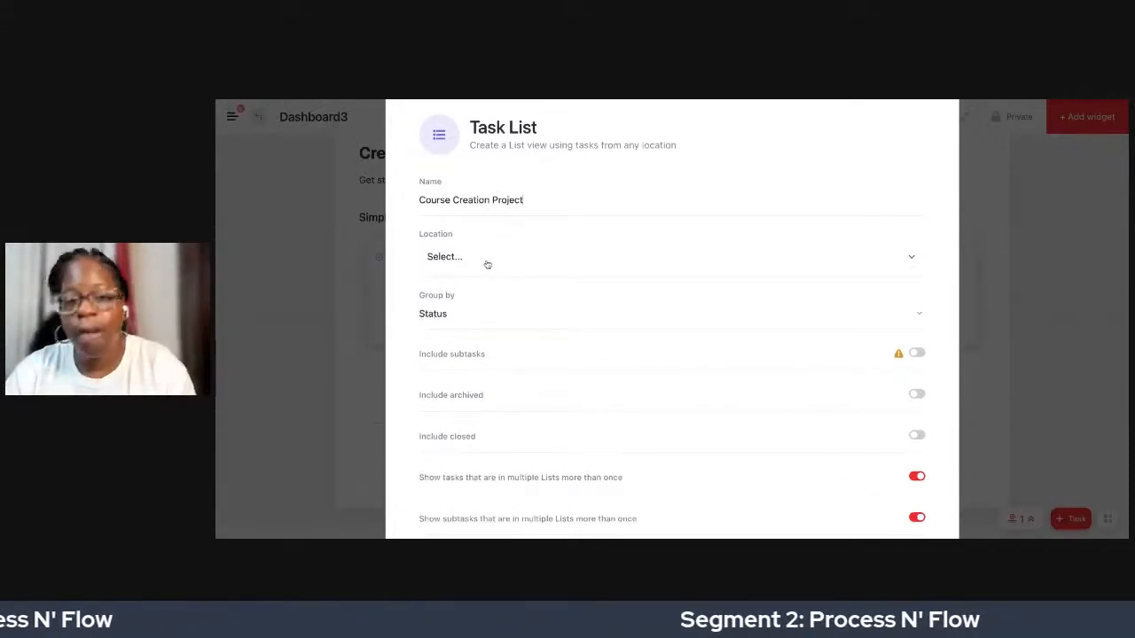
left_click(486, 264)
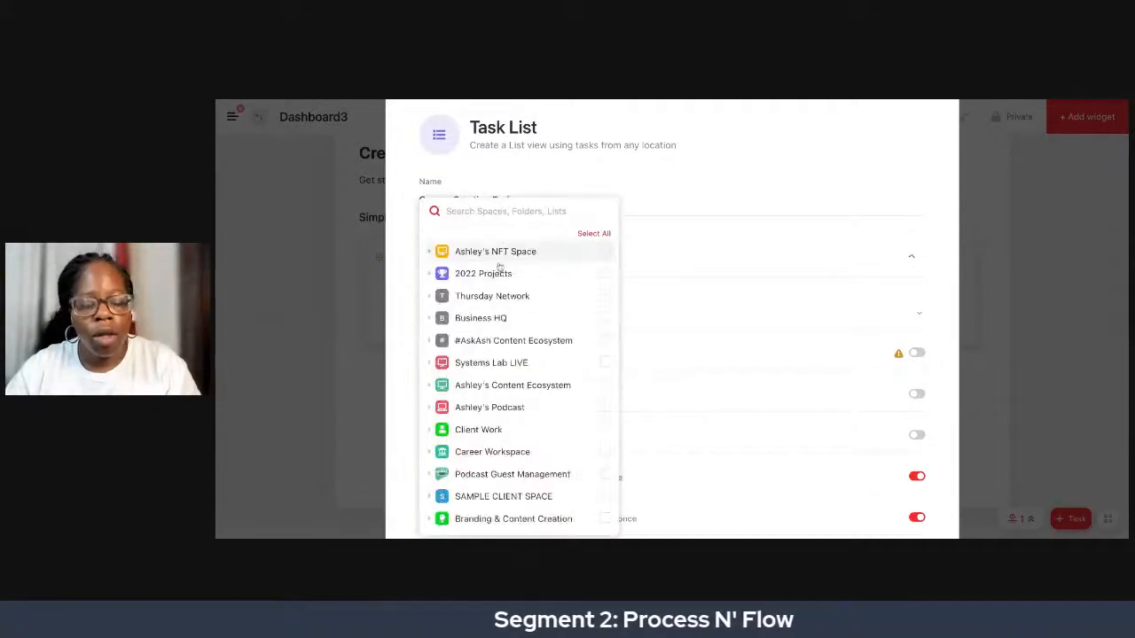
scroll(436, 363, "down", 5)
scroll(439, 363, "up", 5)
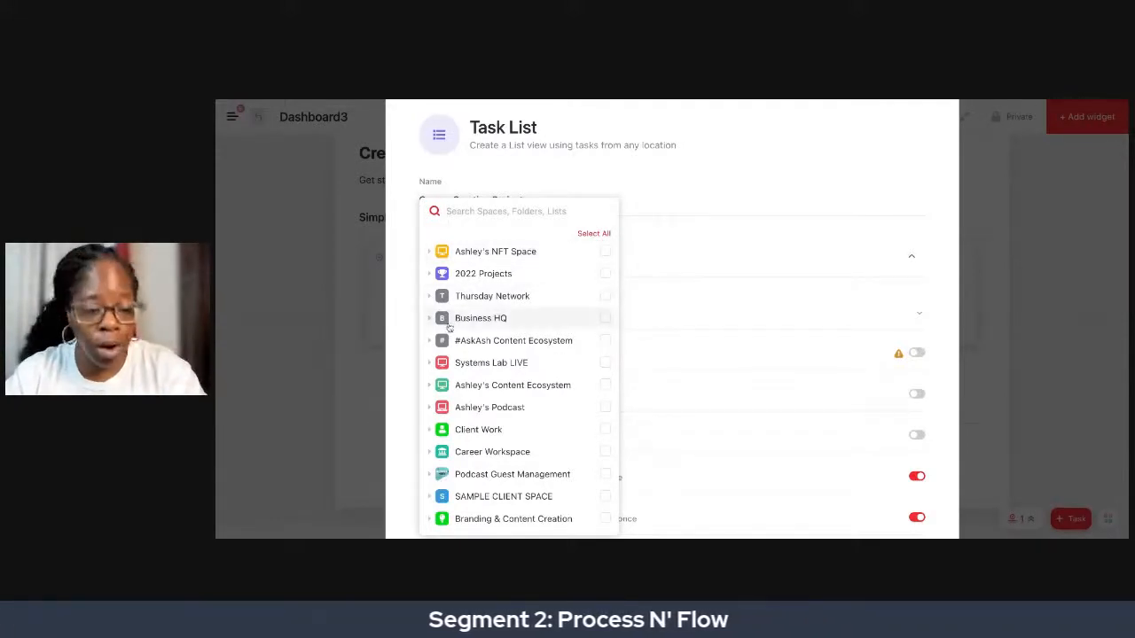
scroll(452, 319, "down", 12)
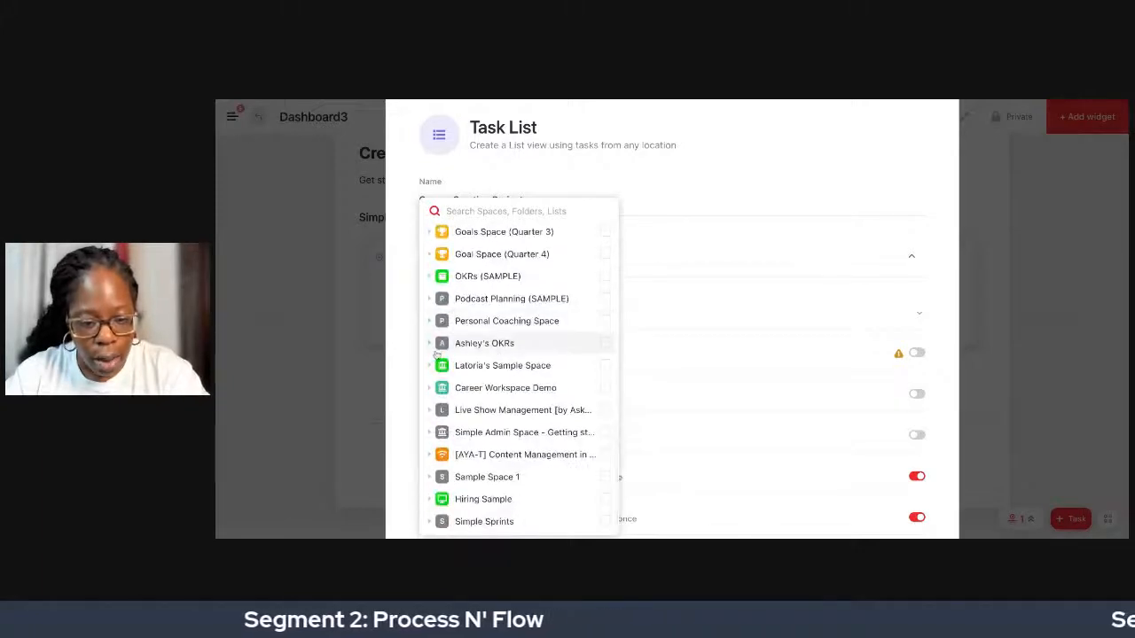
scroll(448, 332, "up", 5)
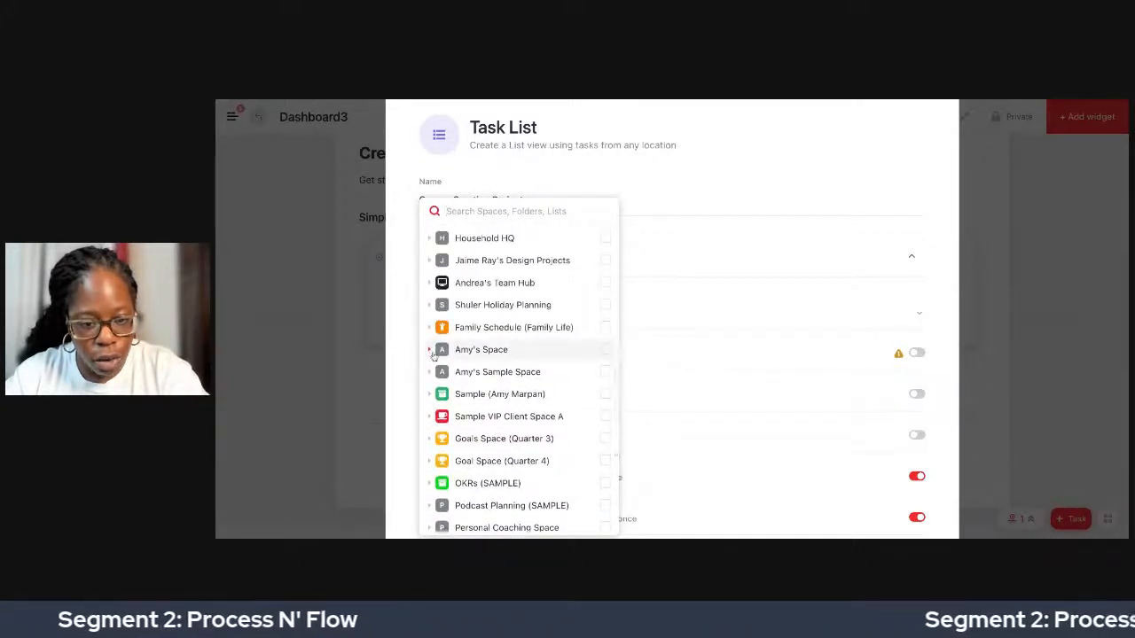
scroll(431, 351, "up", 1)
left_click(429, 305)
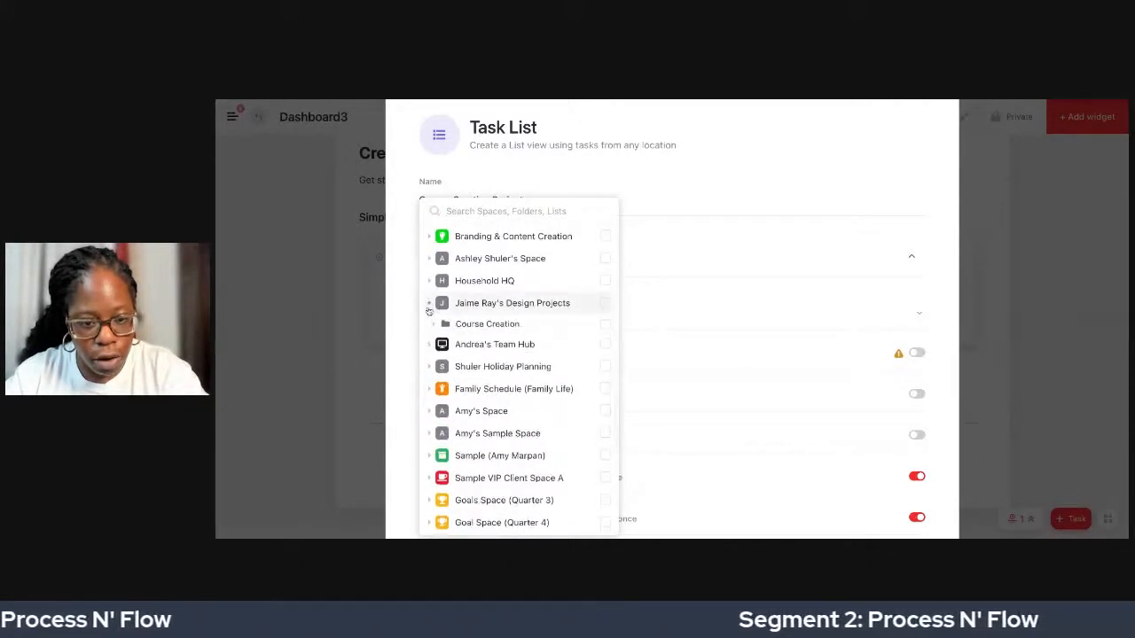
left_click(434, 325)
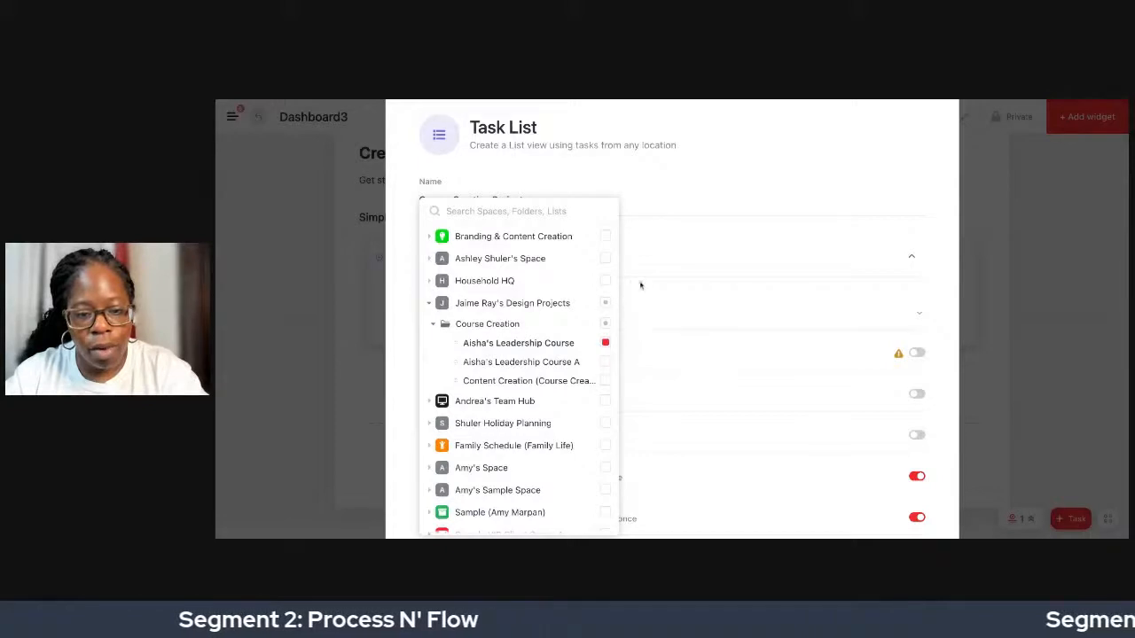
scroll(585, 328, "down", 10)
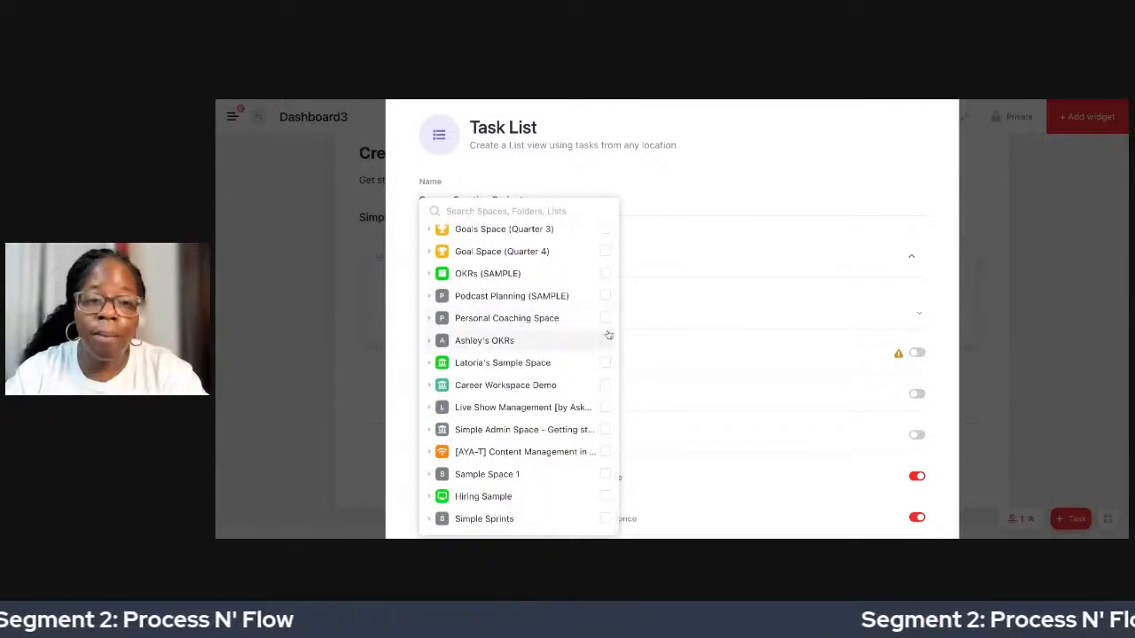
scroll(607, 346, "up", 15)
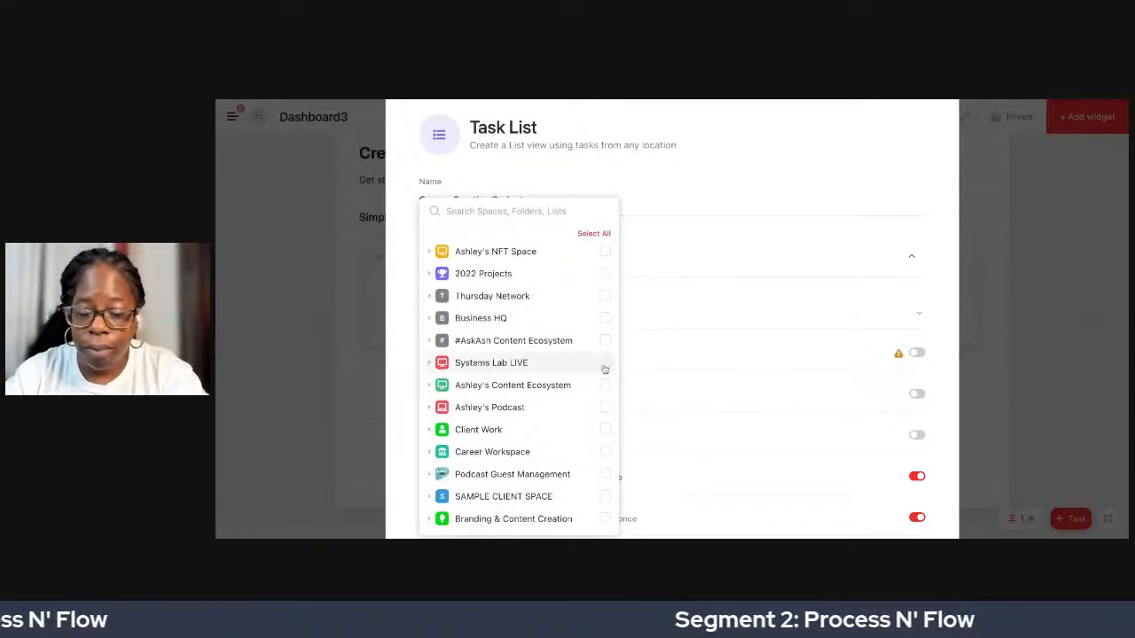
scroll(604, 369, "down", 2)
scroll(567, 418, "down", 10)
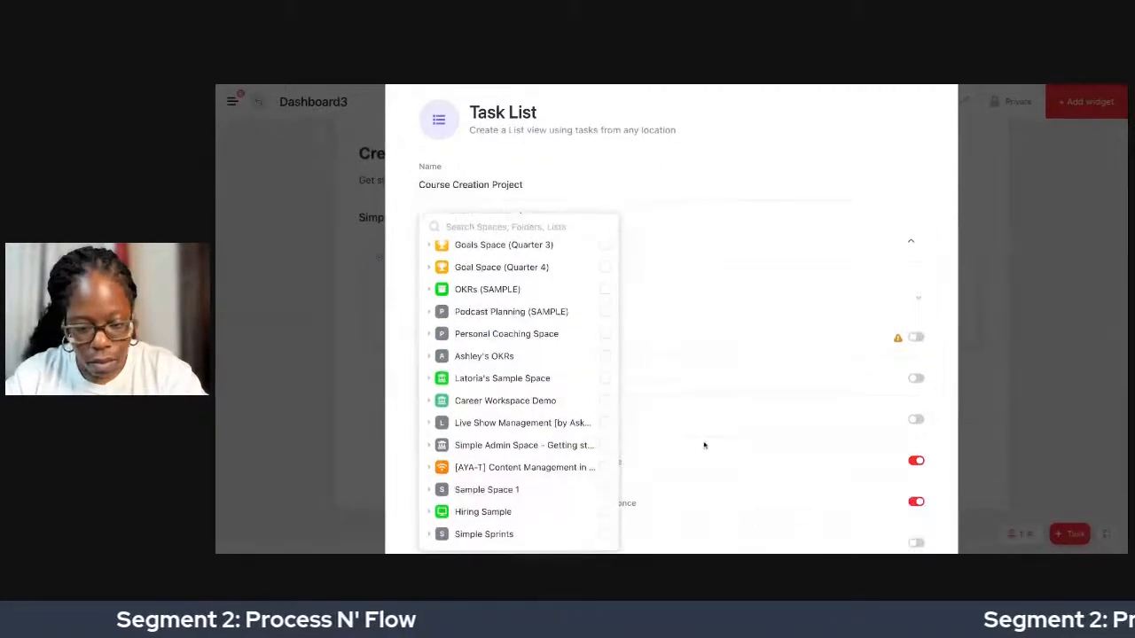
left_click(704, 444)
Group the Course Creation Project widget's tasks by Status and include subtasks.
scroll(672, 271, "down", 2)
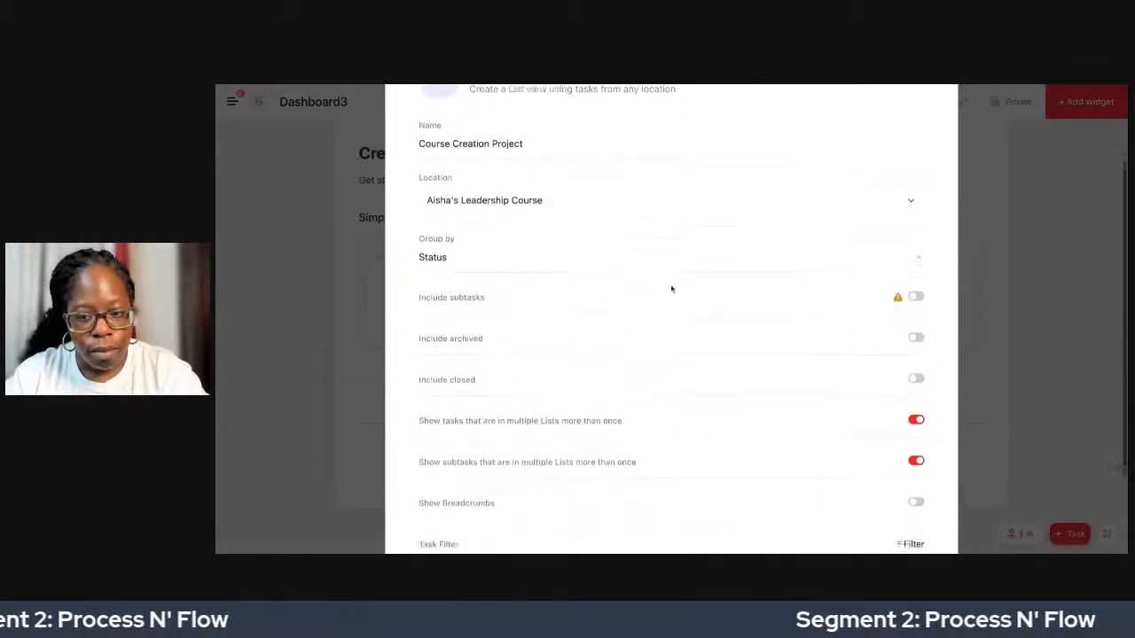
left_click(681, 211)
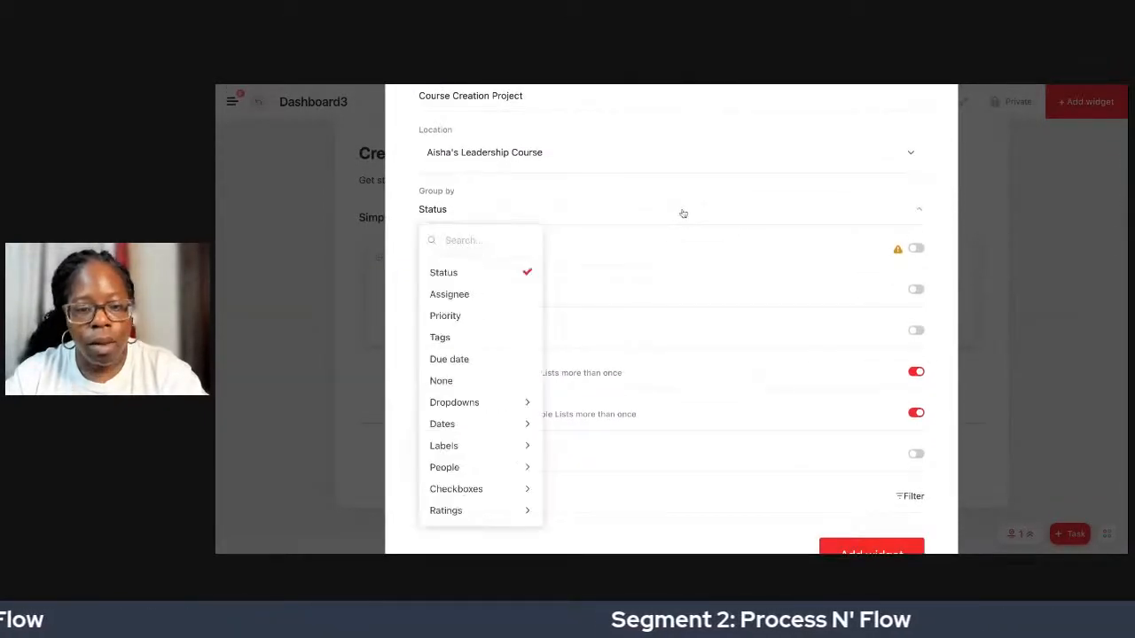
left_click(502, 273)
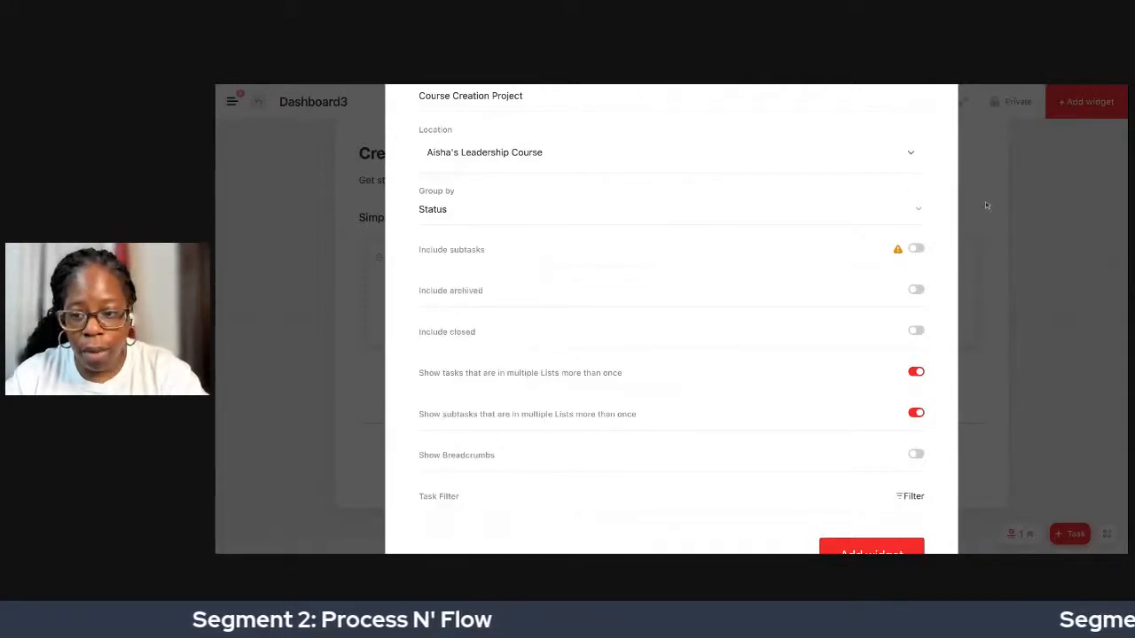
left_click(914, 249)
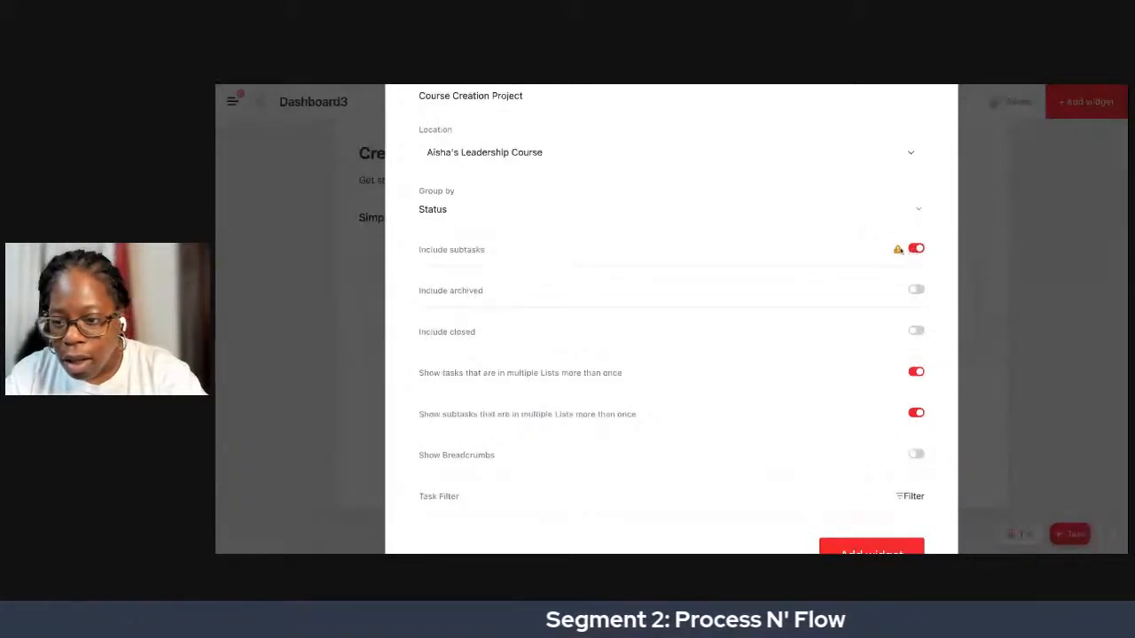
mouse_move(898, 251)
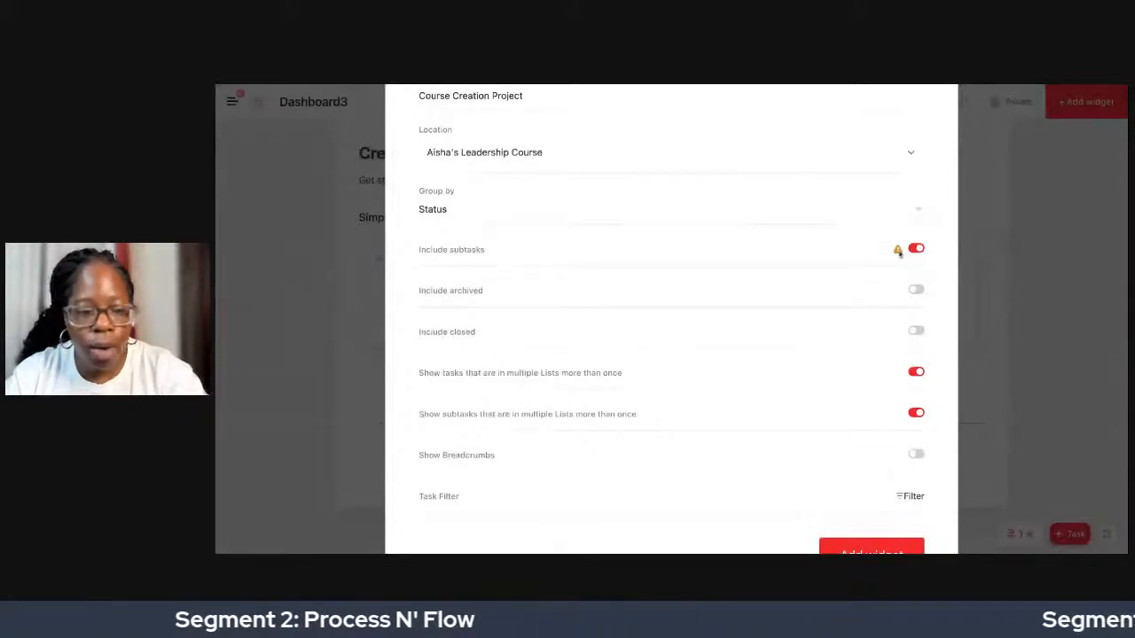
Examine the fields available for the widget's task filter, from Tags and Due date to the custom fields, without adding a filter.
scroll(881, 285, "down", 1)
scroll(881, 284, "down", 3)
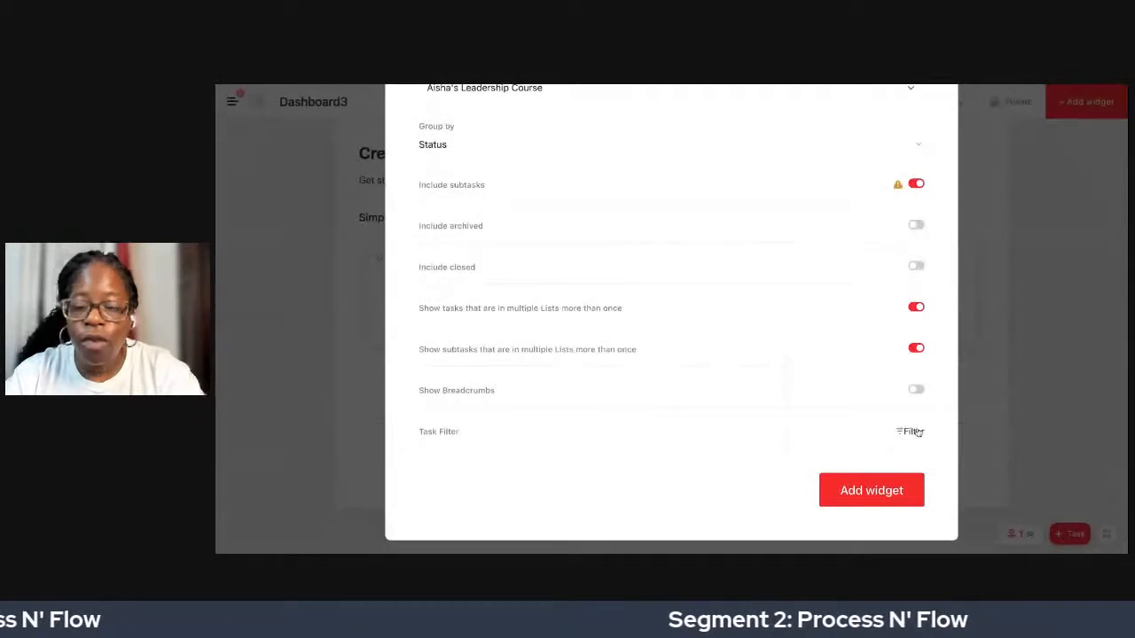
left_click(905, 431)
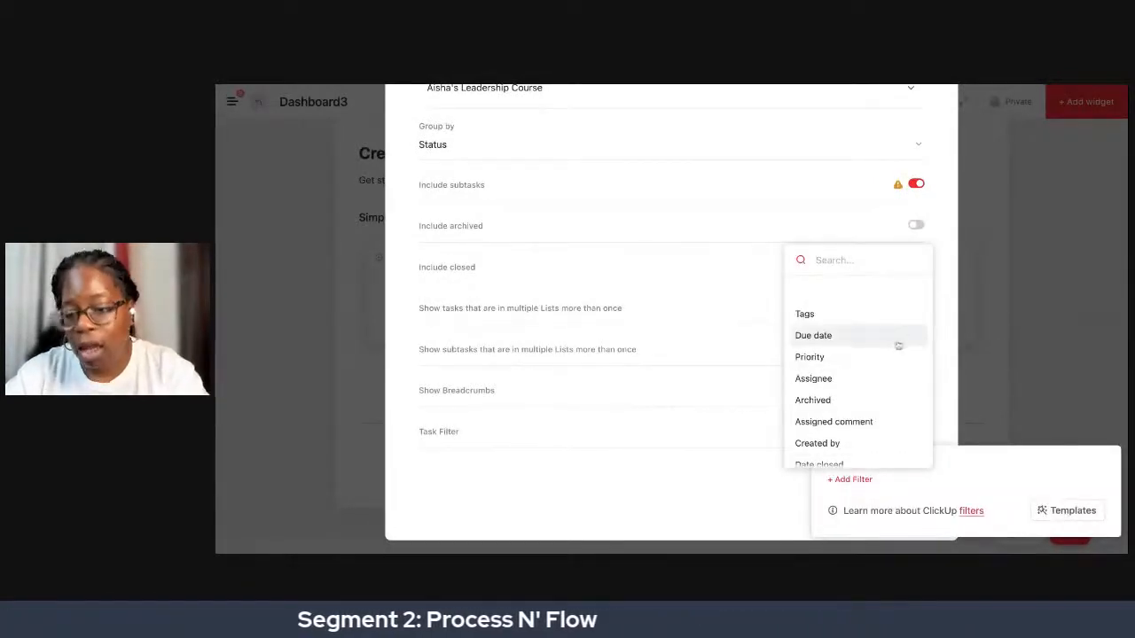
scroll(882, 379, "down", 2)
scroll(882, 379, "down", 3)
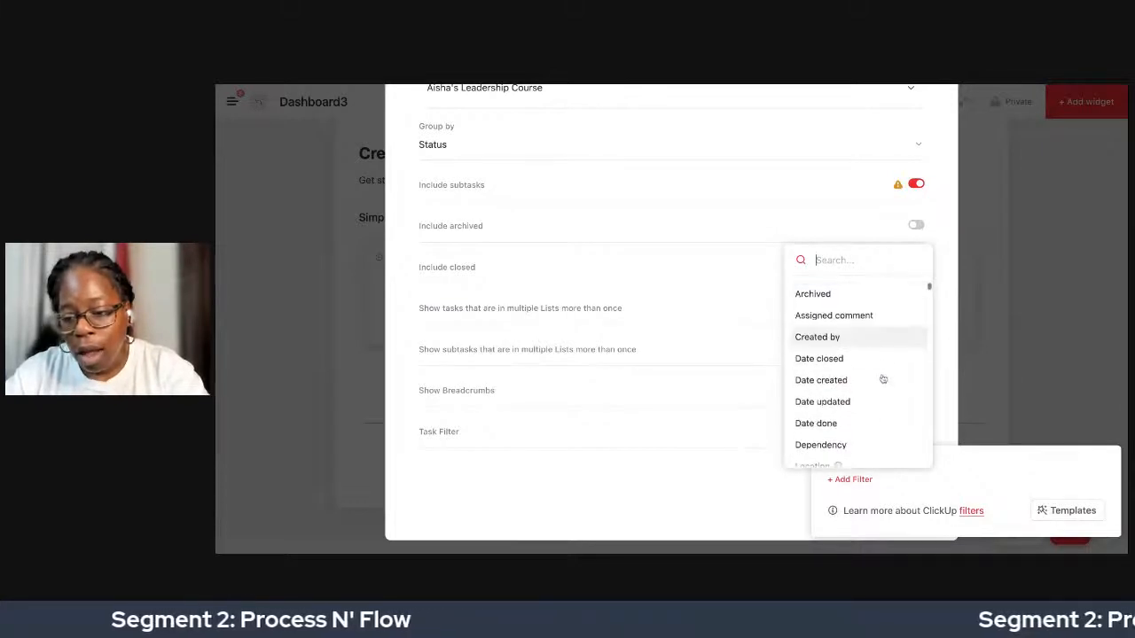
scroll(882, 376, "down", 5)
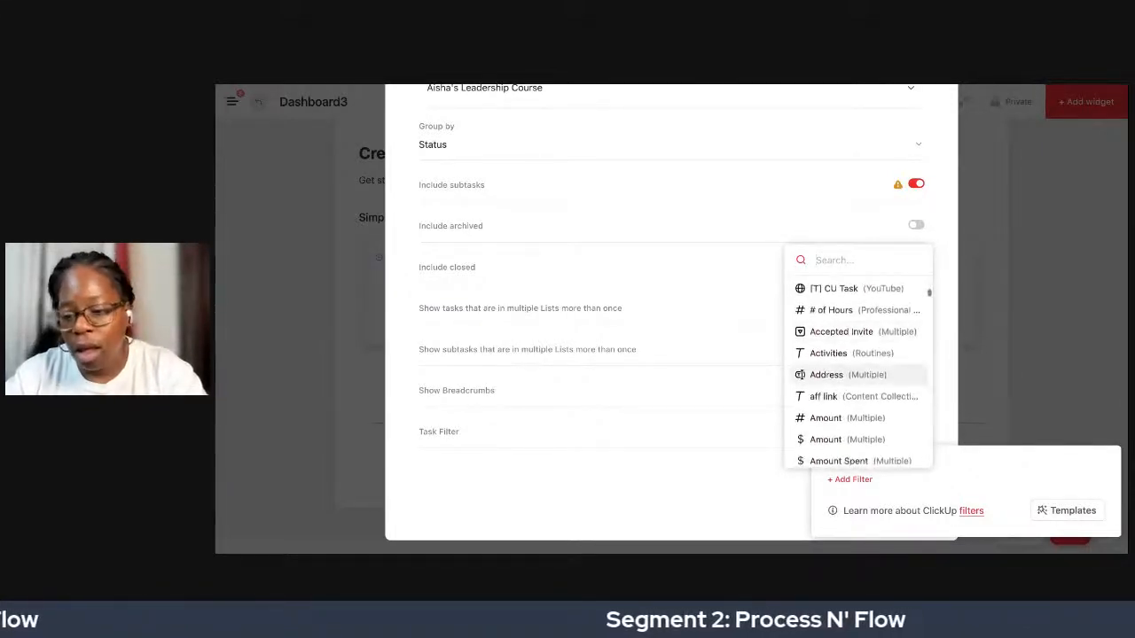
scroll(877, 390, "up", 1)
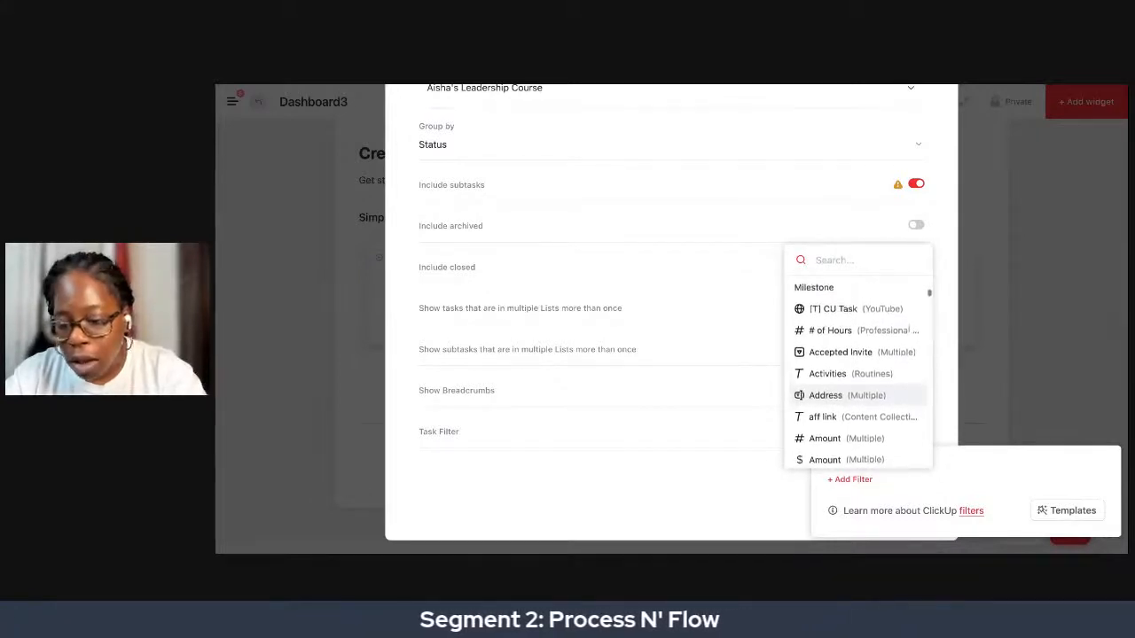
scroll(876, 390, "down", 8)
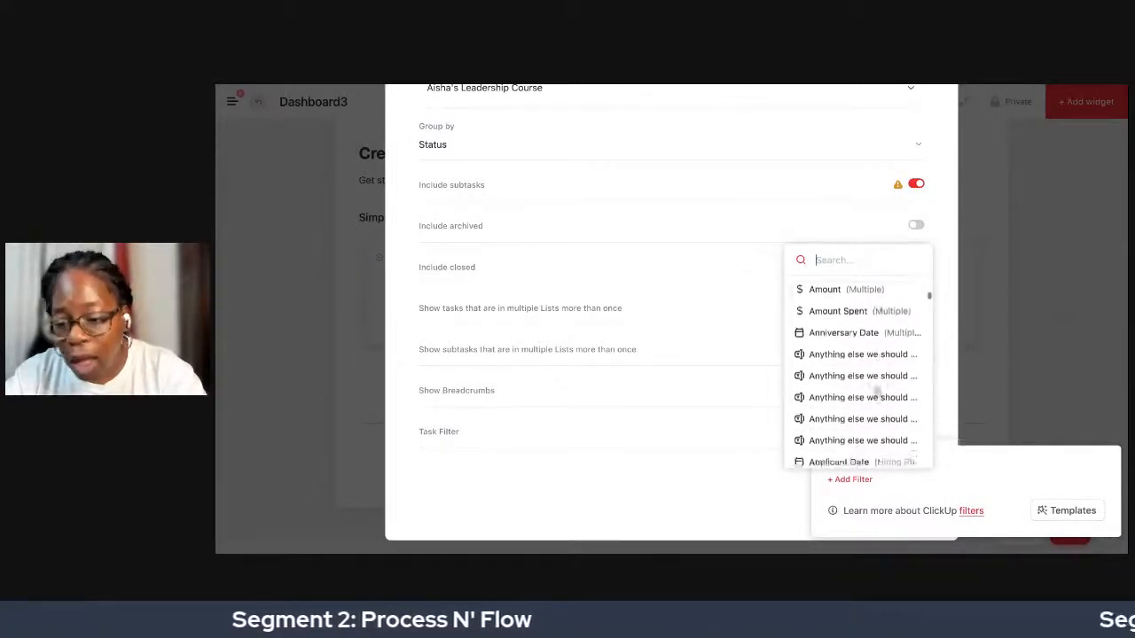
scroll(877, 390, "down", 3)
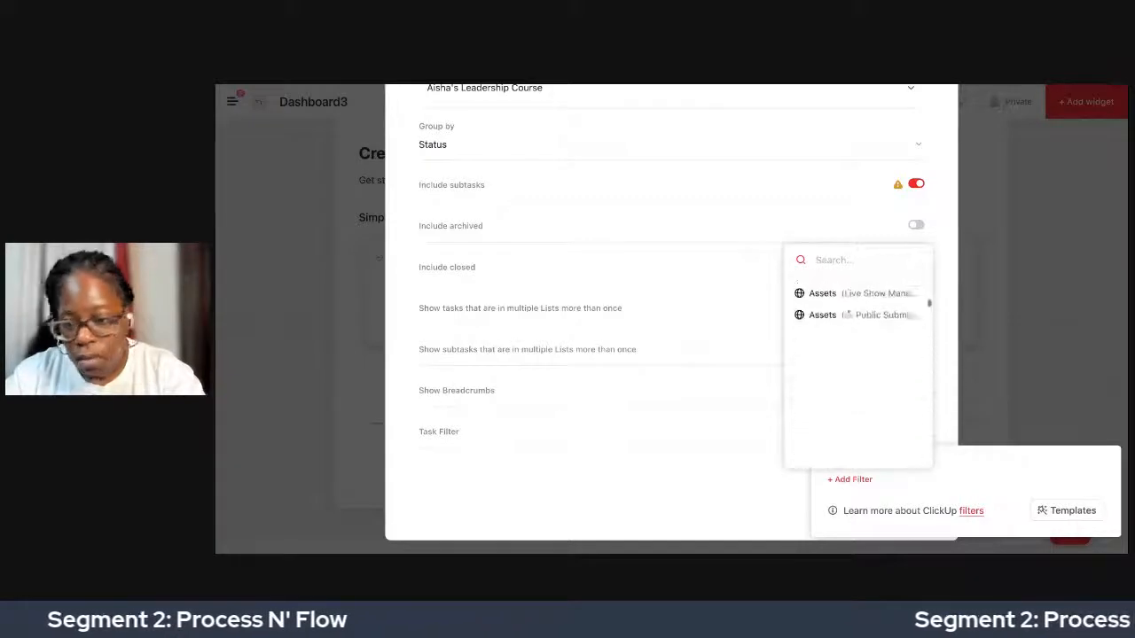
scroll(877, 390, "down", 5)
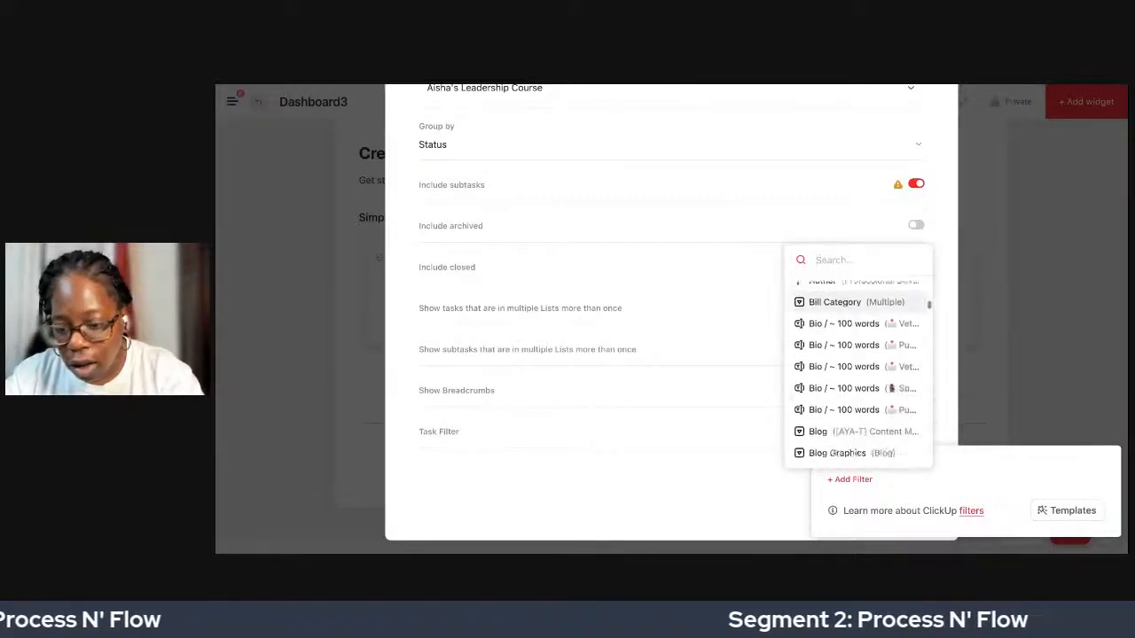
left_click(895, 235)
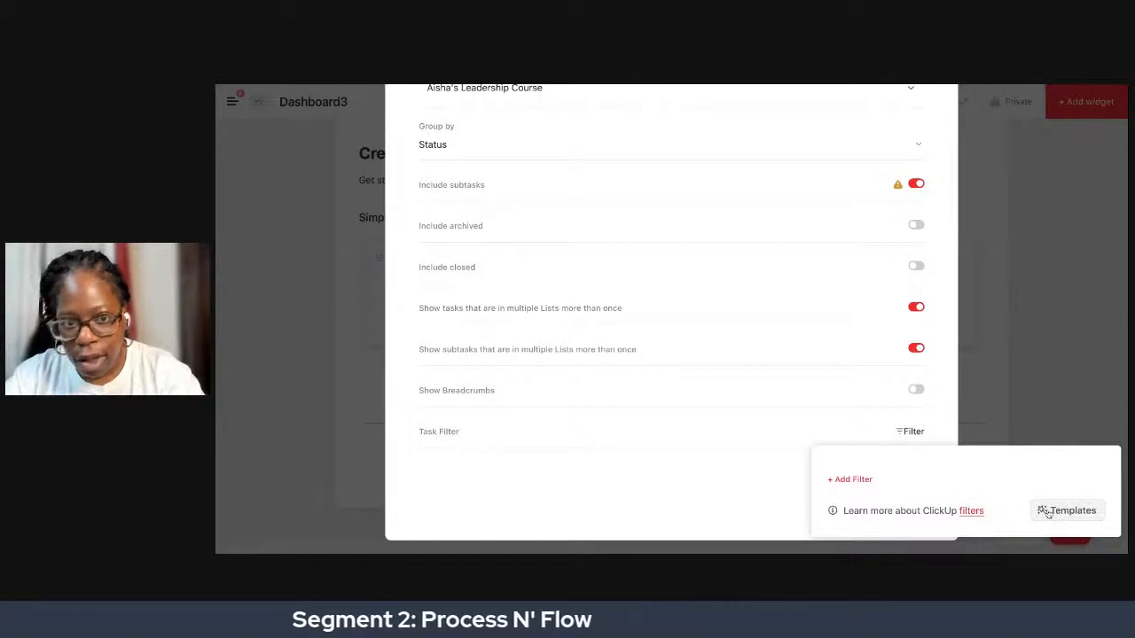
left_click(775, 453)
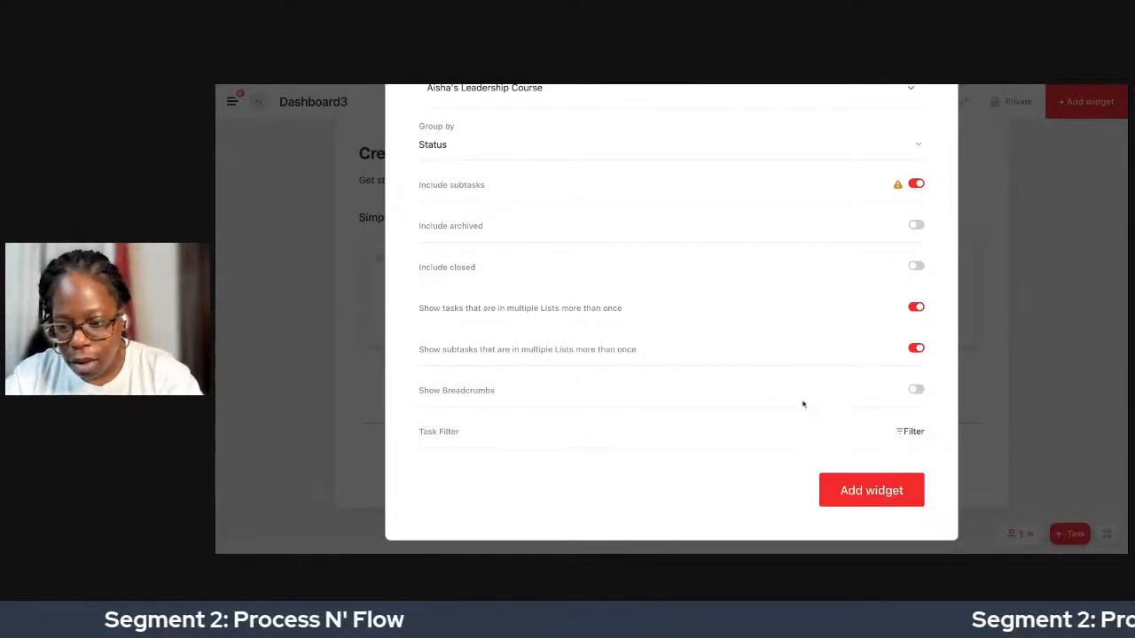
Add the configured Task List widget to the dashboard and enlarge it in width and height.
left_click(846, 488)
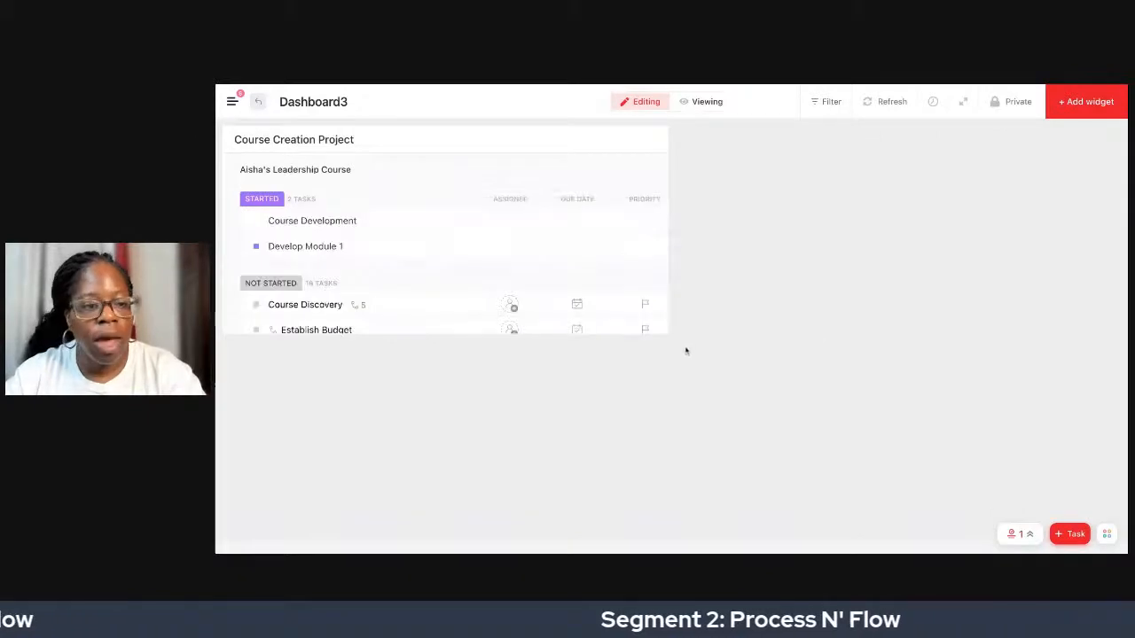
left_click_drag(667, 337, 666, 332)
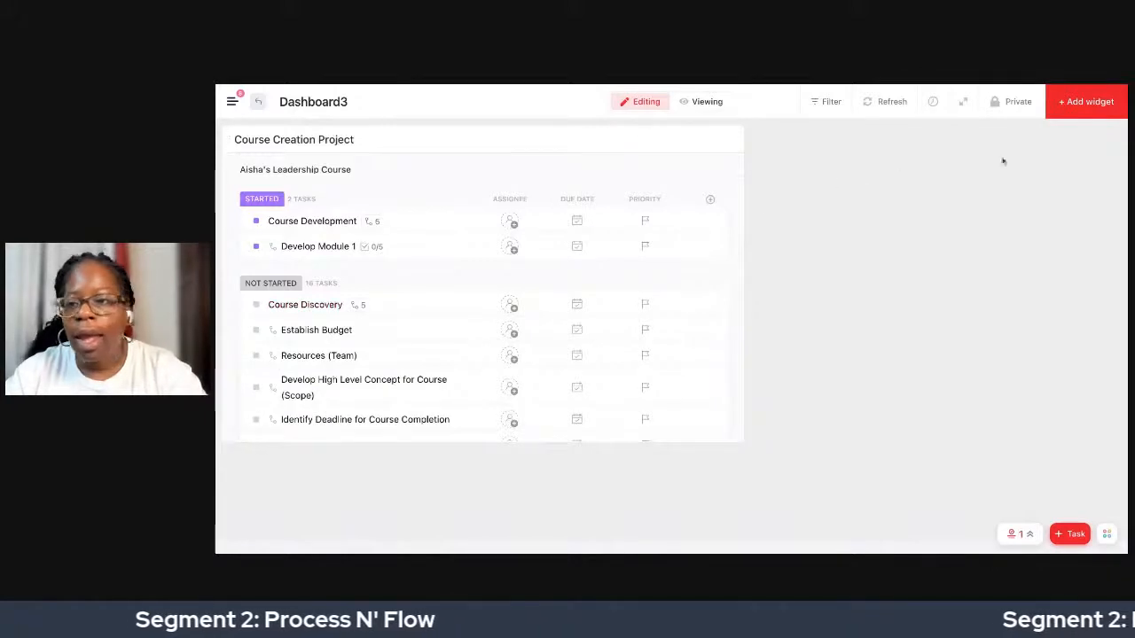
Add a Text Block widget named Course Project Ops and move it above the Course Creation Project widget.
left_click(1083, 102)
scroll(748, 332, "down", 1)
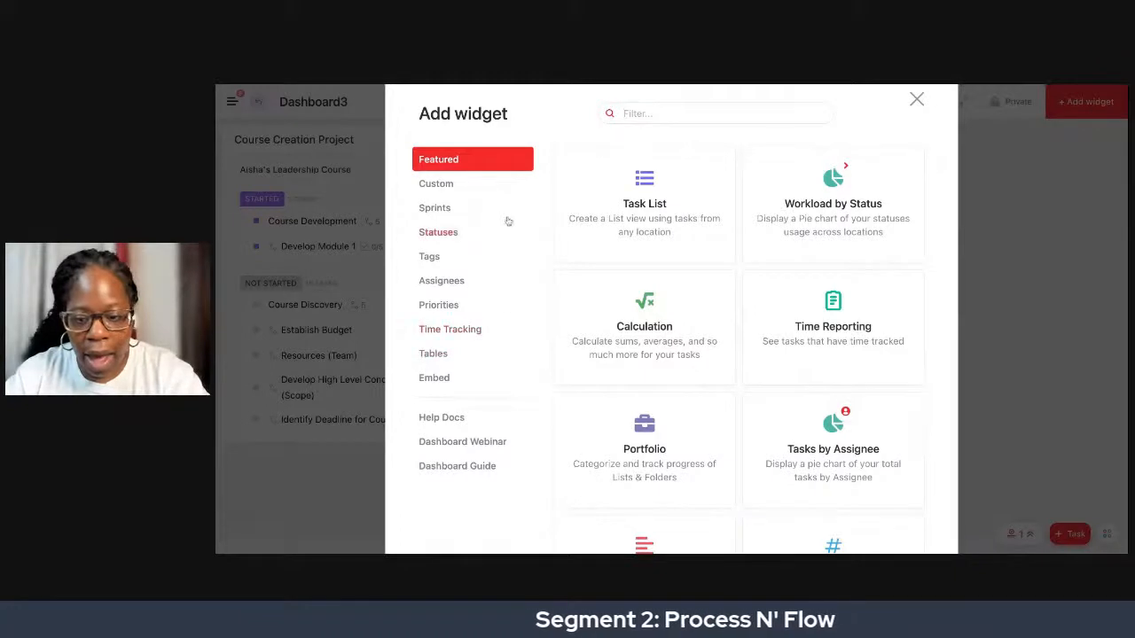
scroll(626, 340, "down", 3)
left_click(653, 398)
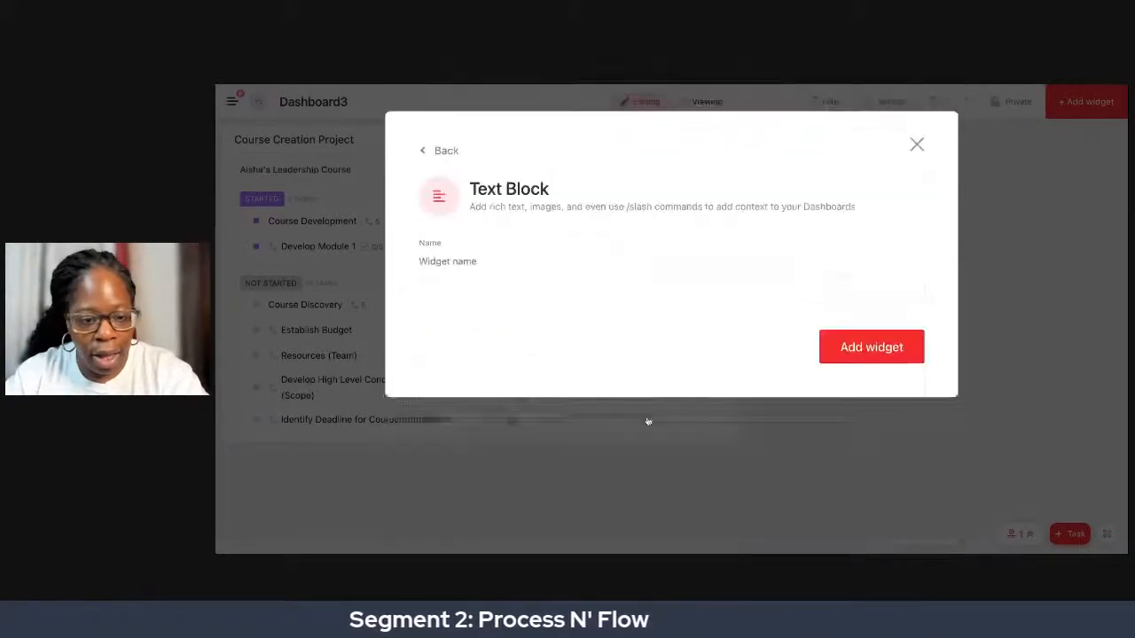
type("C")
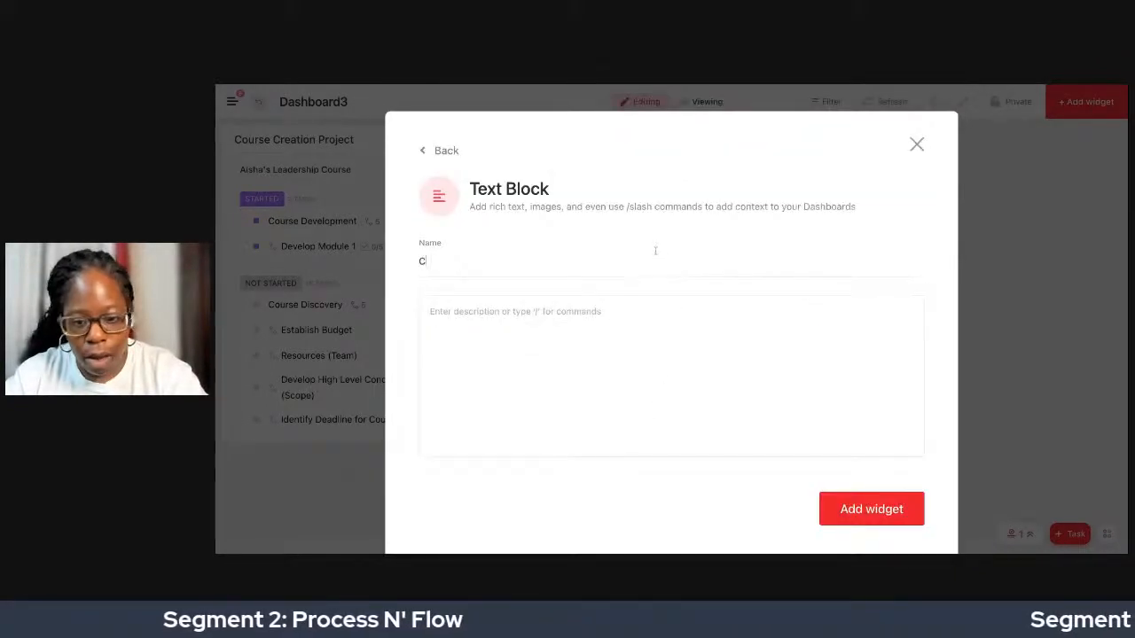
type("ourse Mat")
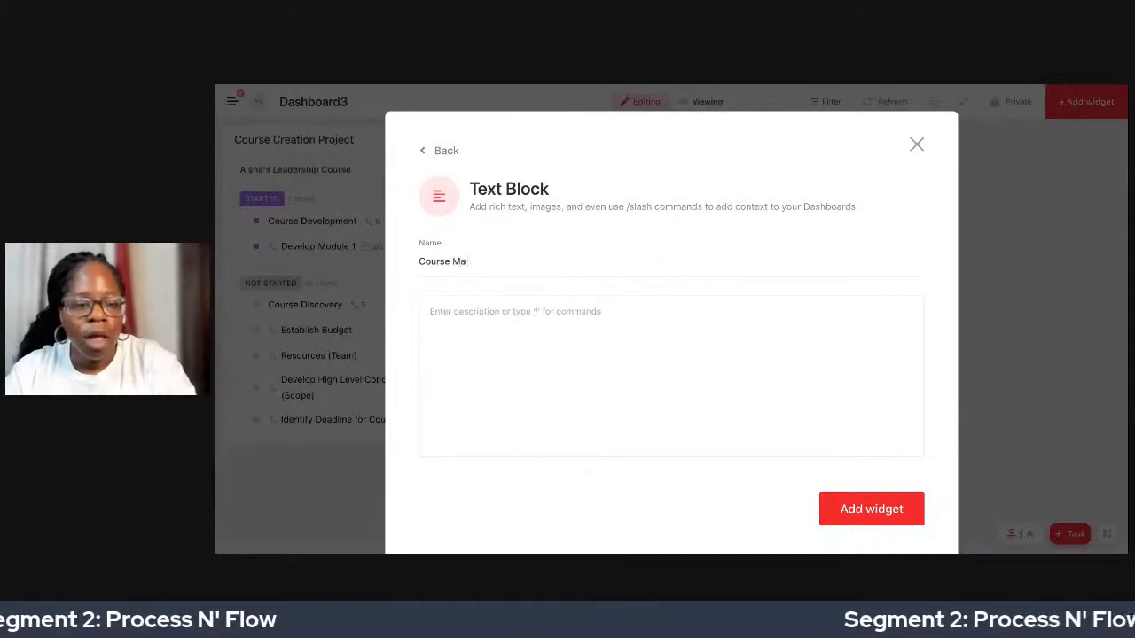
key("BackSpace")
key("BackSpace")
key("BackSpace")
type("O")
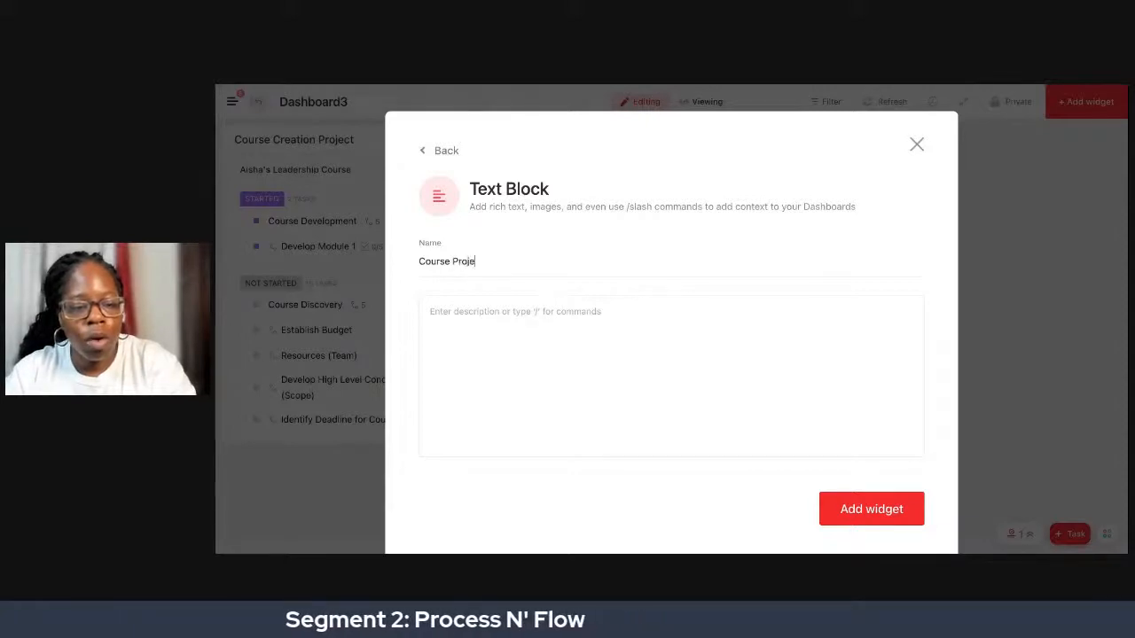
type("roject Ops")
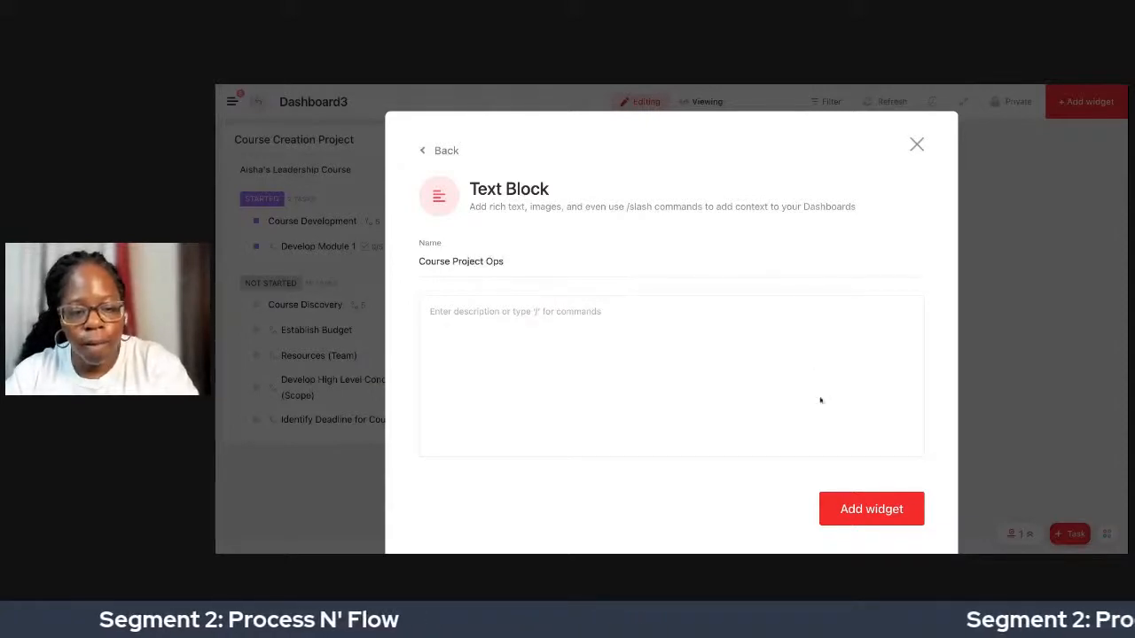
left_click(824, 507)
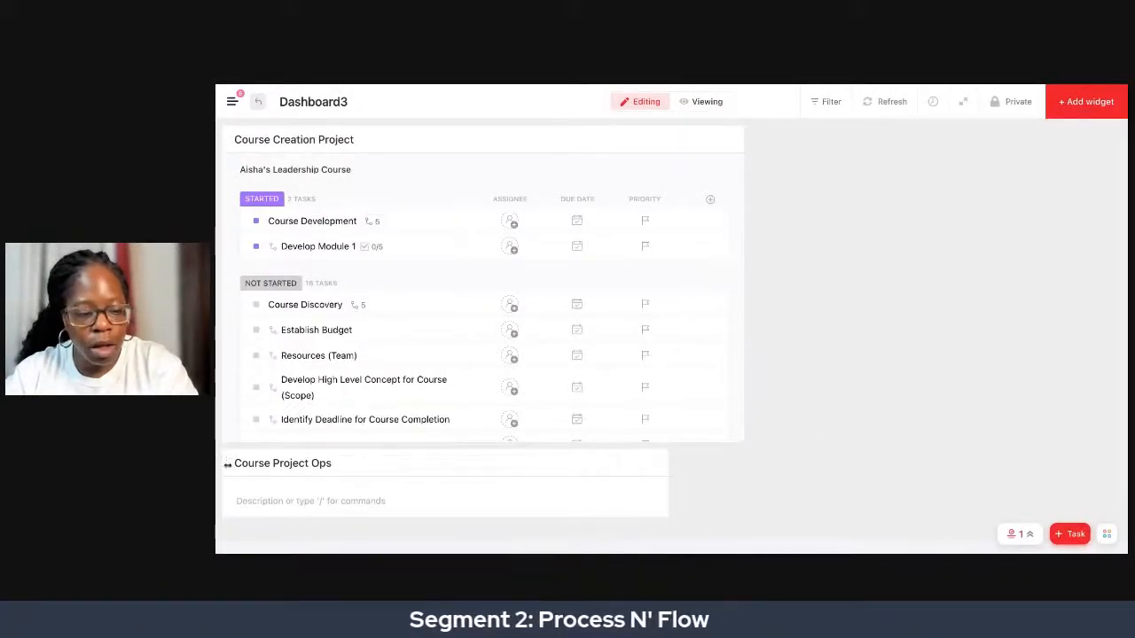
left_click_drag(228, 464, 259, 127)
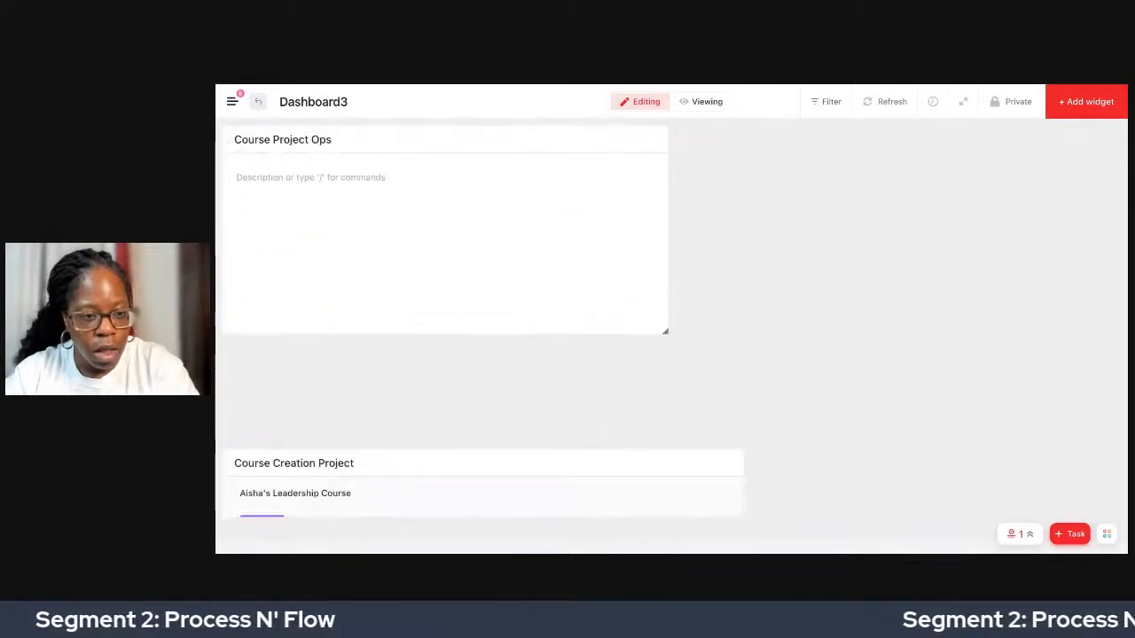
Search the Course Project Ops block's slash commands for doc and look through the Popular and Editing commands.
left_click(335, 177)
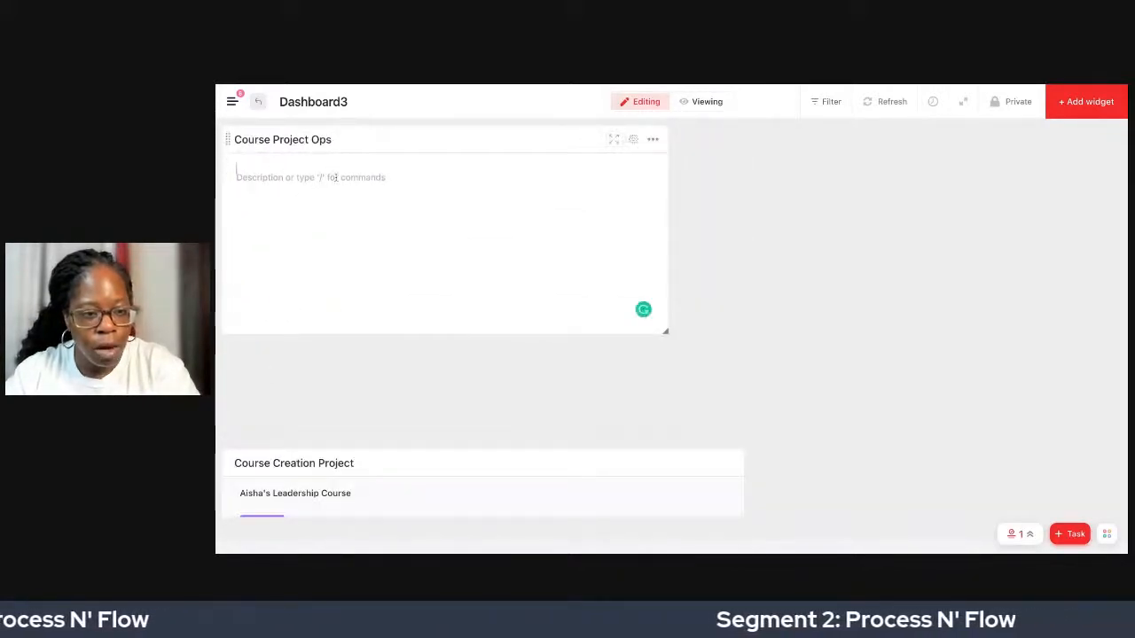
type("/")
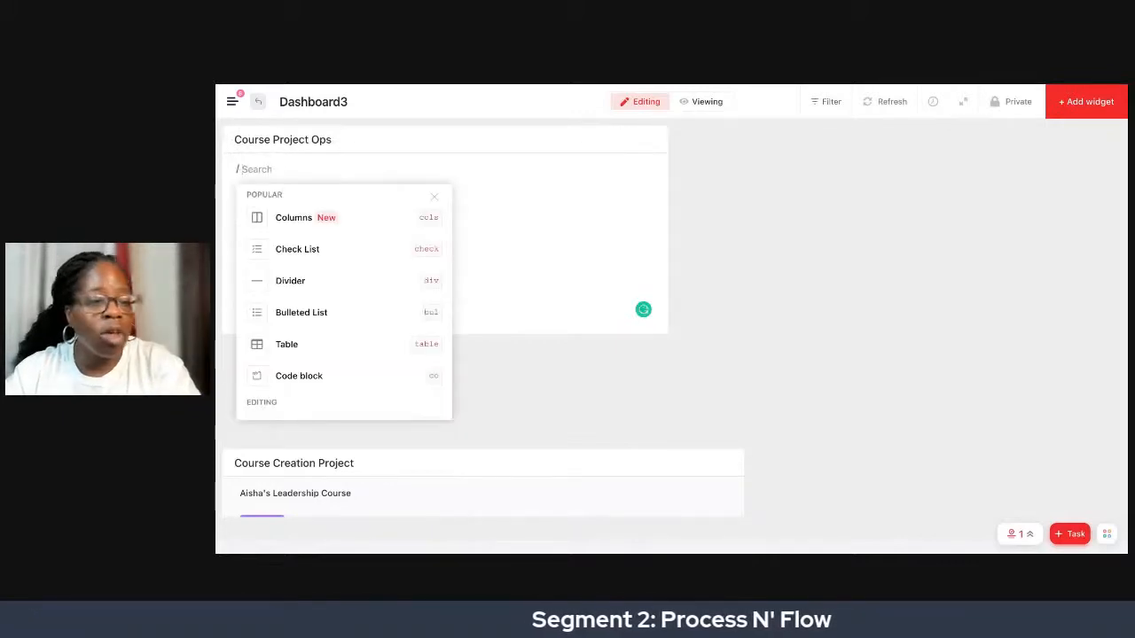
type("doc")
key("BackSpace")
key("BackSpace")
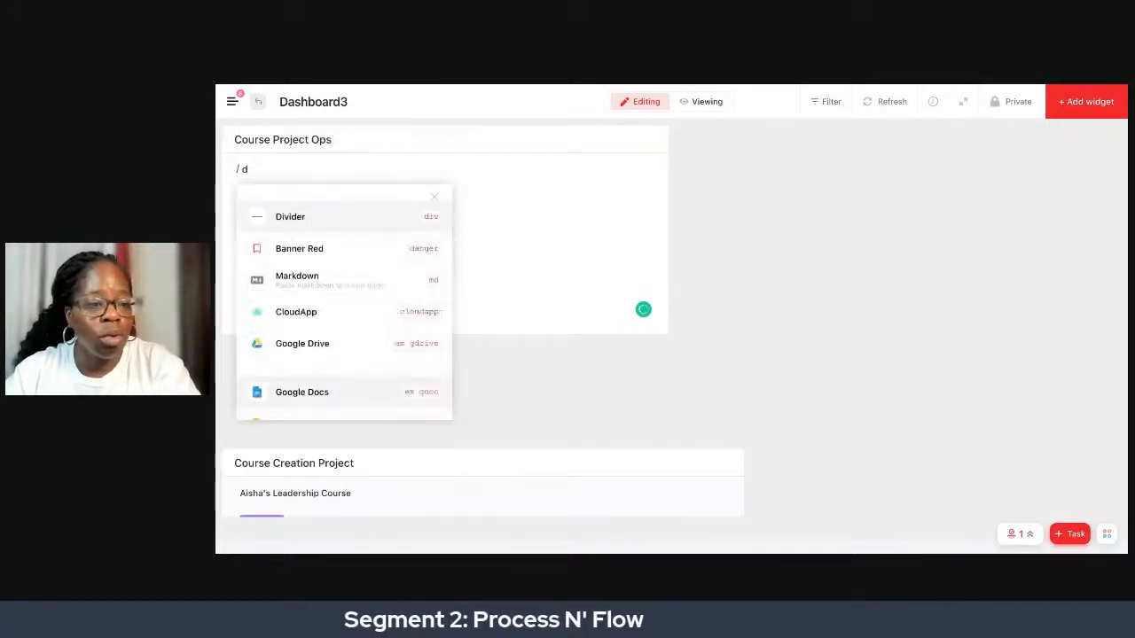
key("BackSpace")
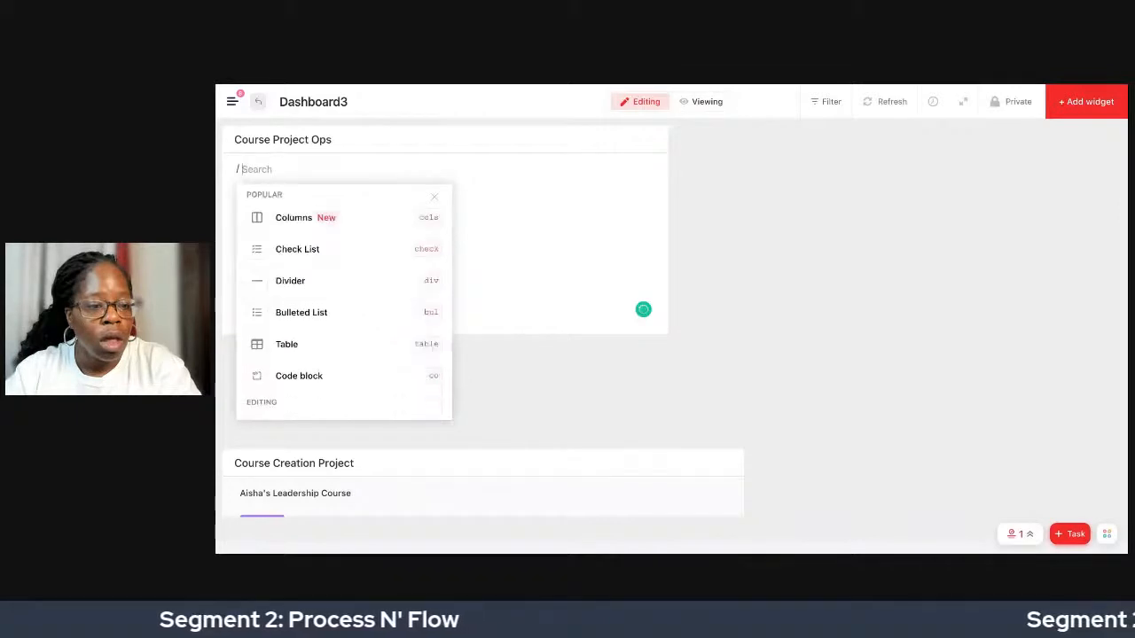
scroll(361, 279, "down", 3)
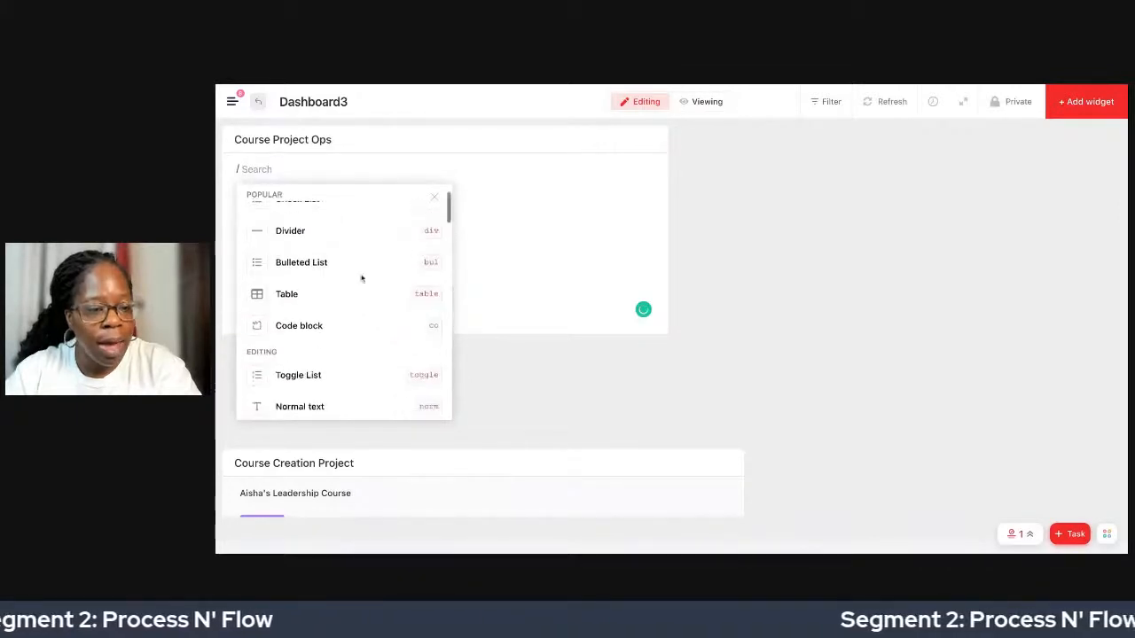
scroll(361, 278, "down", 3)
scroll(362, 278, "up", 6)
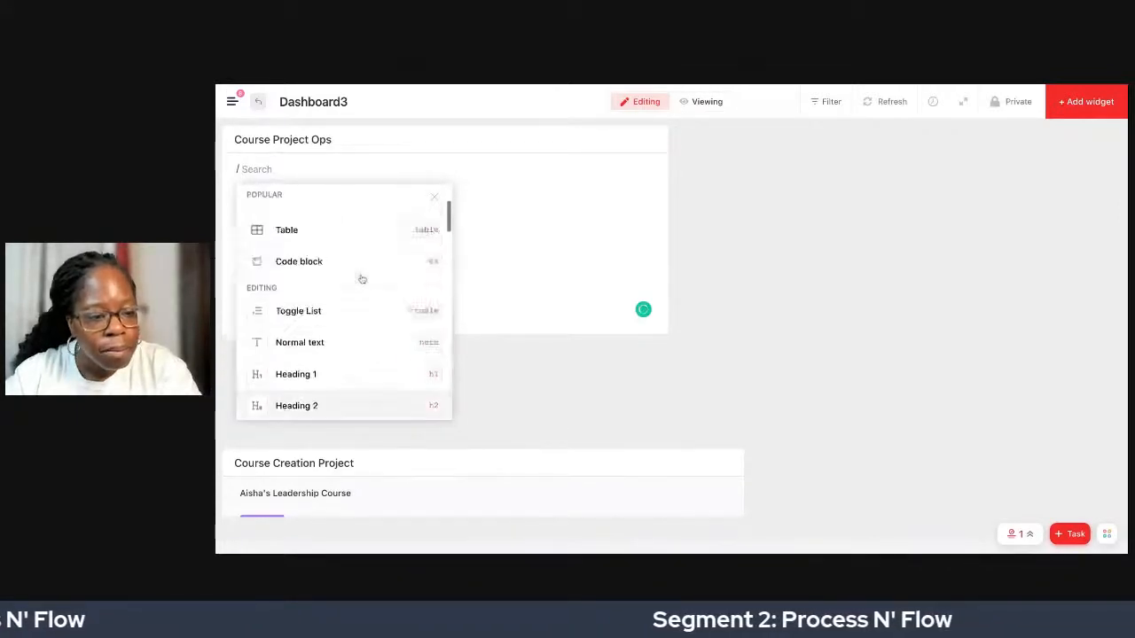
key("Escape")
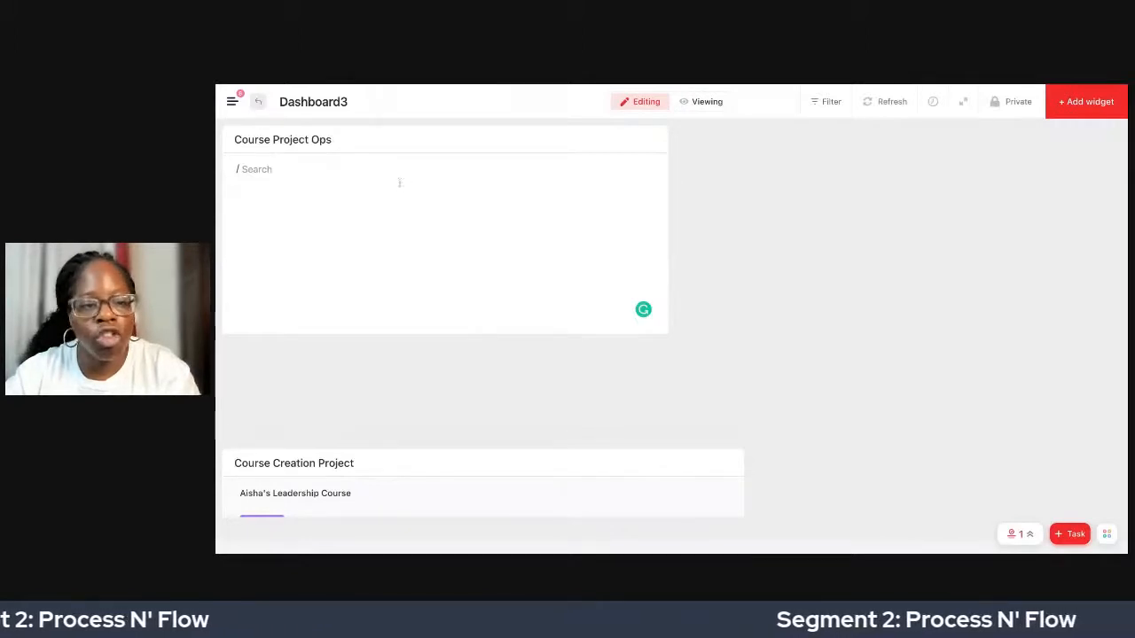
Add the Heading 3 text Course Management Plan to the Course Project Ops block.
left_click(360, 168)
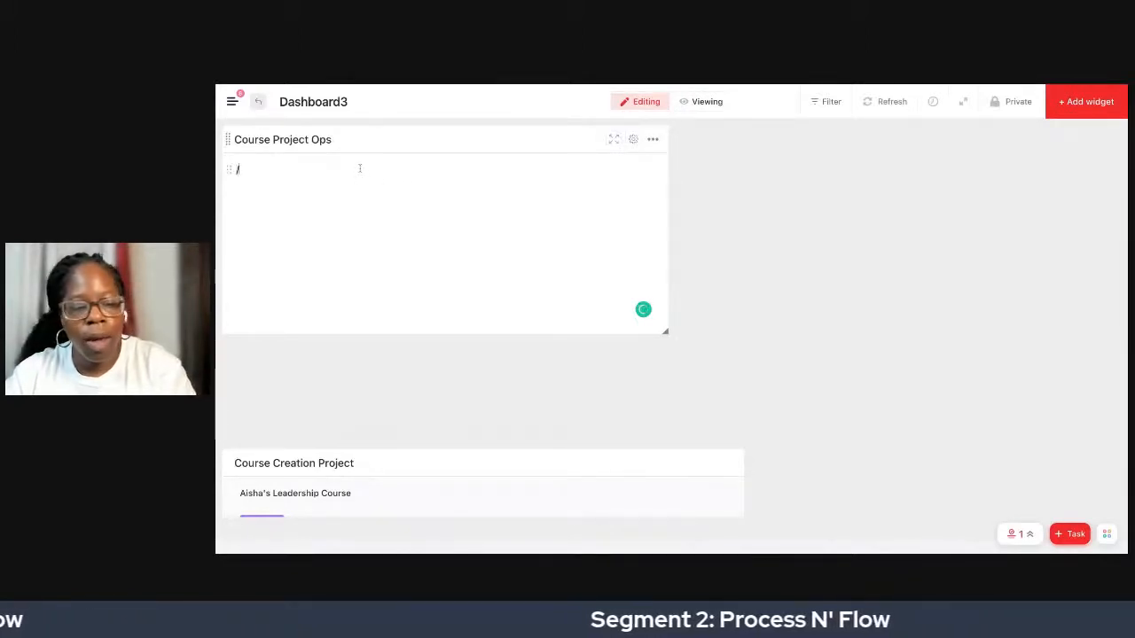
type("/ h")
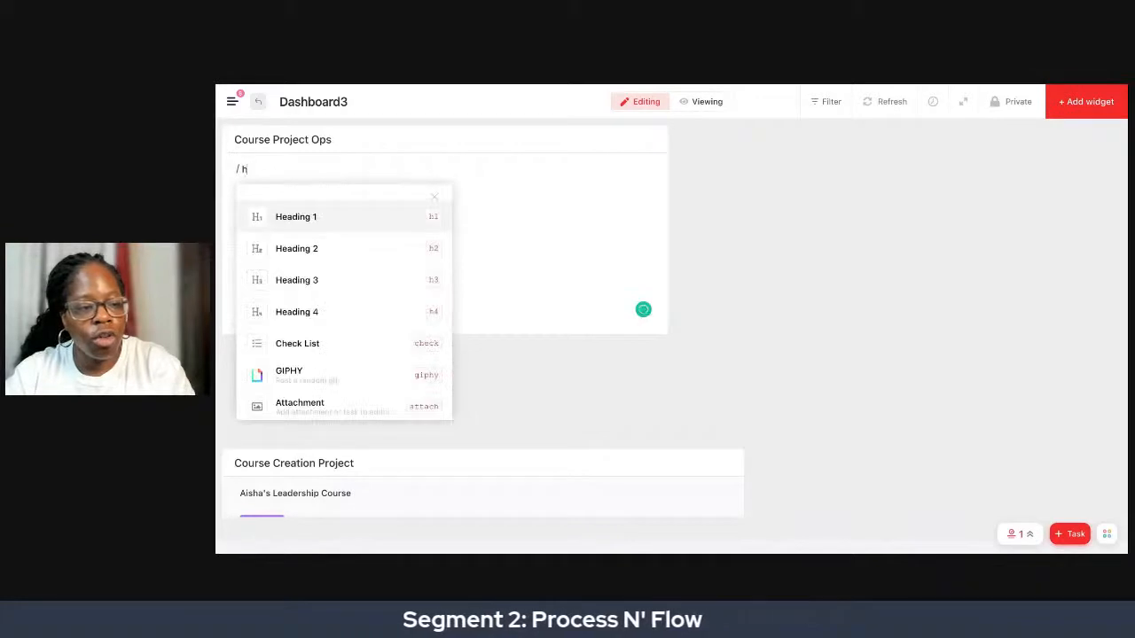
type("3")
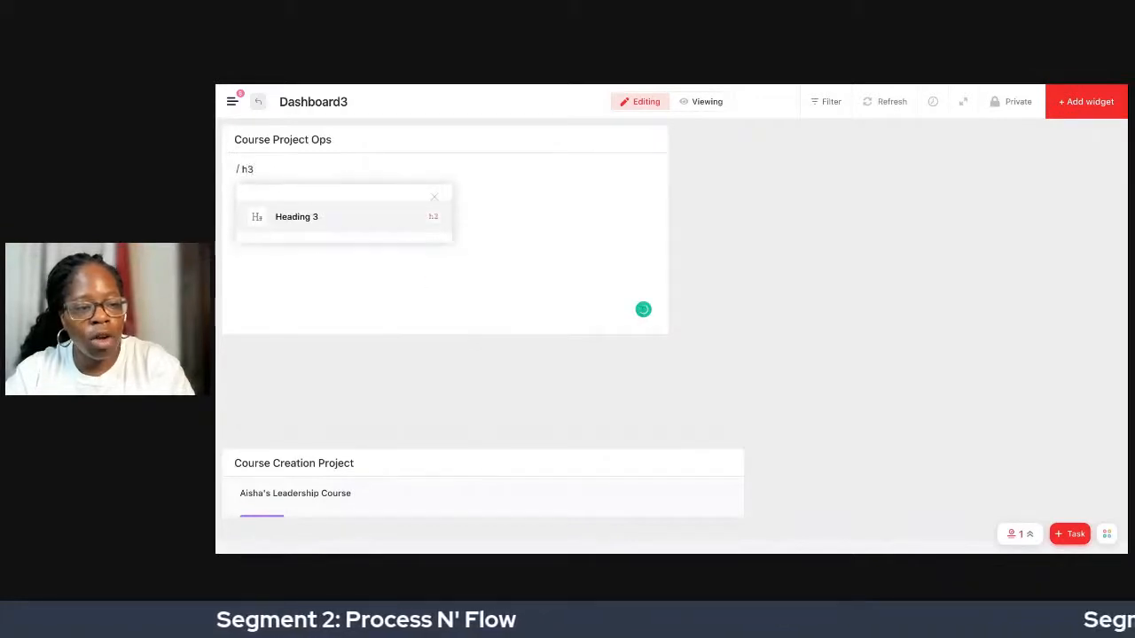
key("Return")
type("Cour")
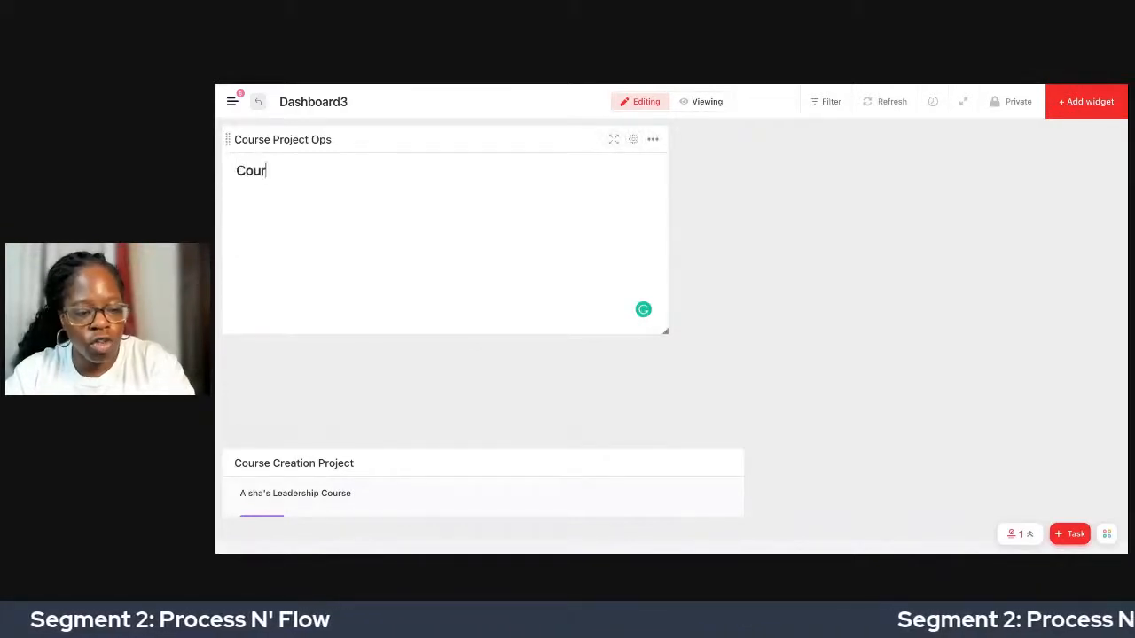
type("se Managmen")
key("BackSpace")
key("BackSpace")
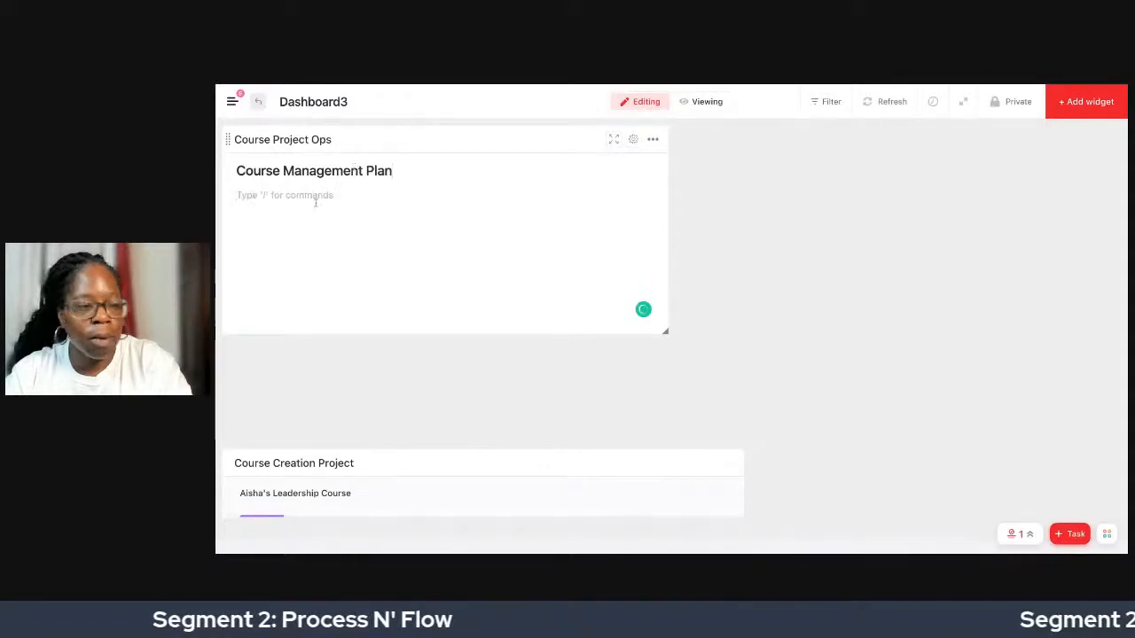
Look through the block's slash commands from Popular to Task Actions and view the Button form without adding a button.
type("/")
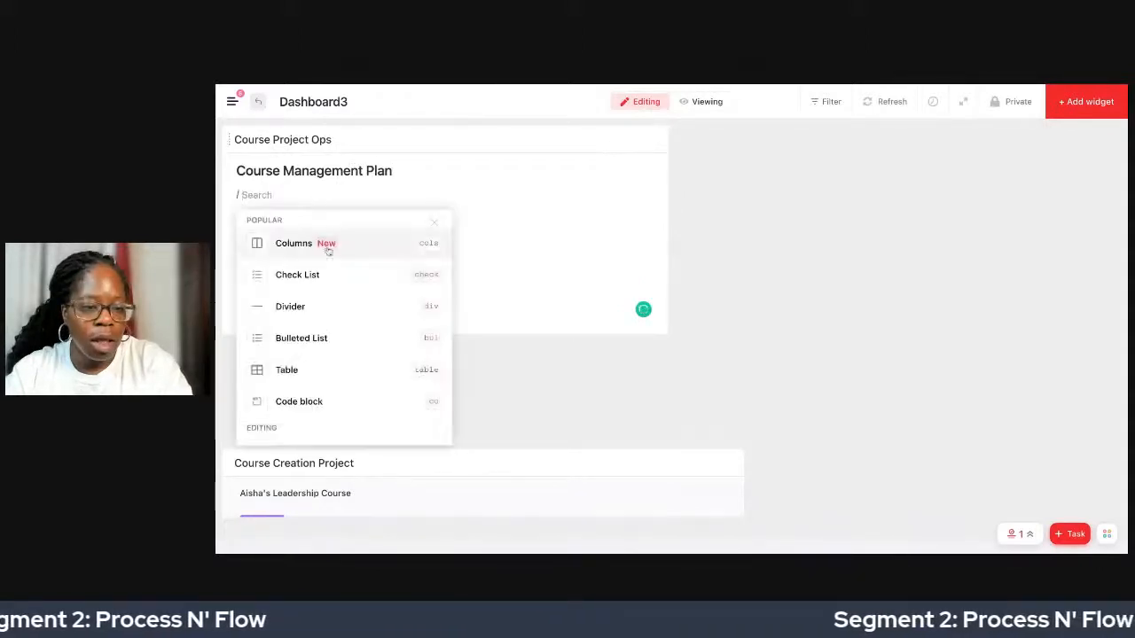
scroll(324, 325, "down", 1)
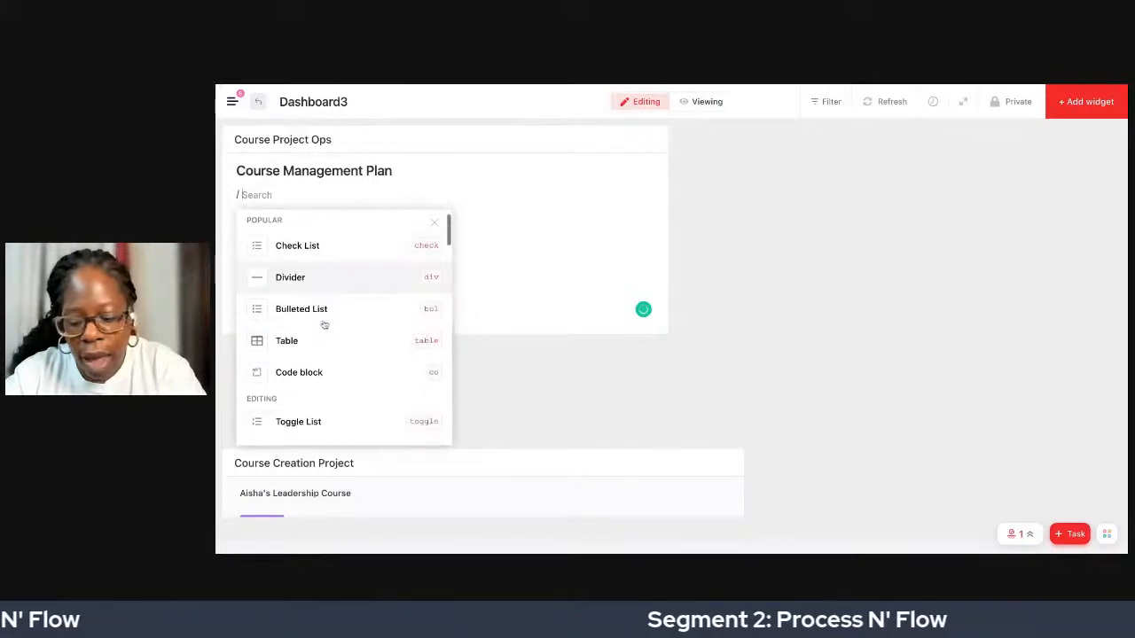
scroll(325, 325, "down", 8)
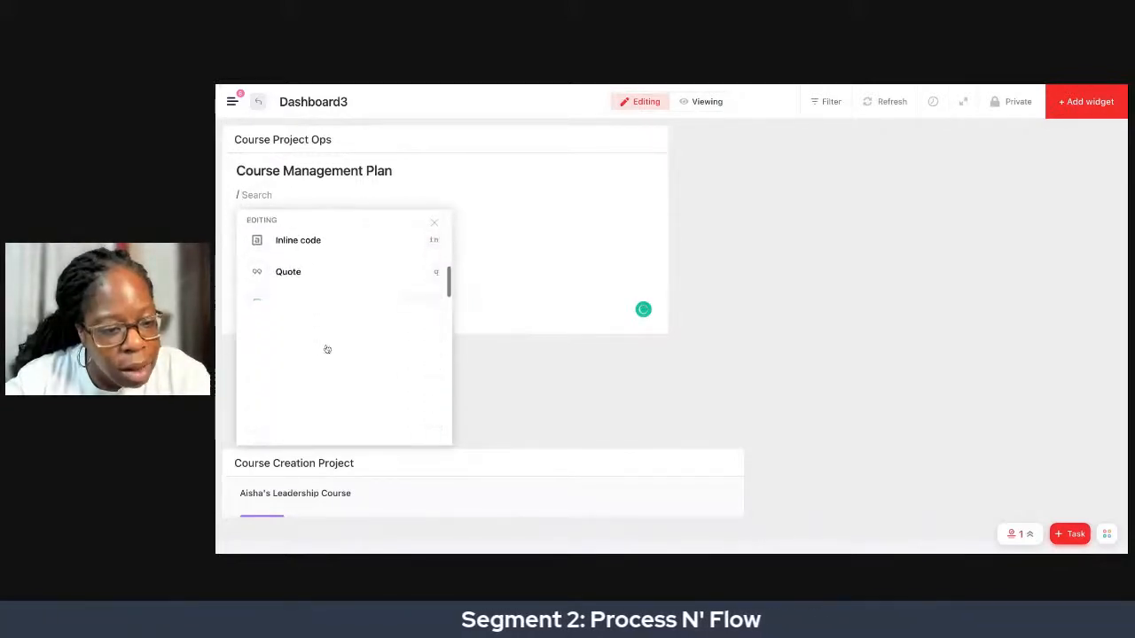
scroll(327, 349, "down", 3)
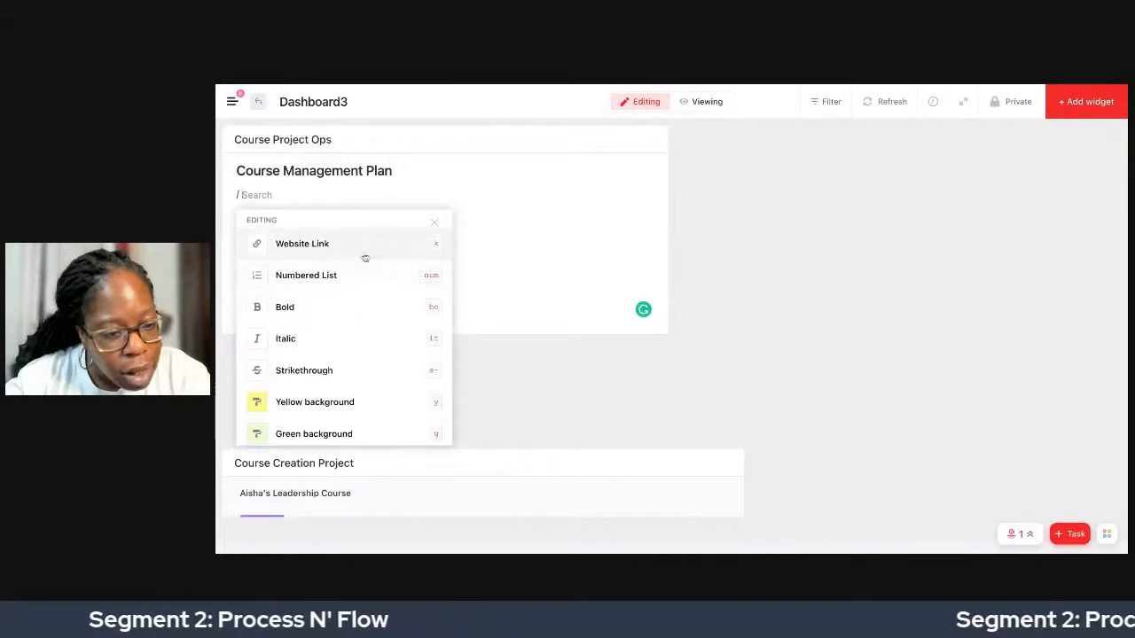
scroll(359, 288, "down", 5)
scroll(358, 289, "down", 8)
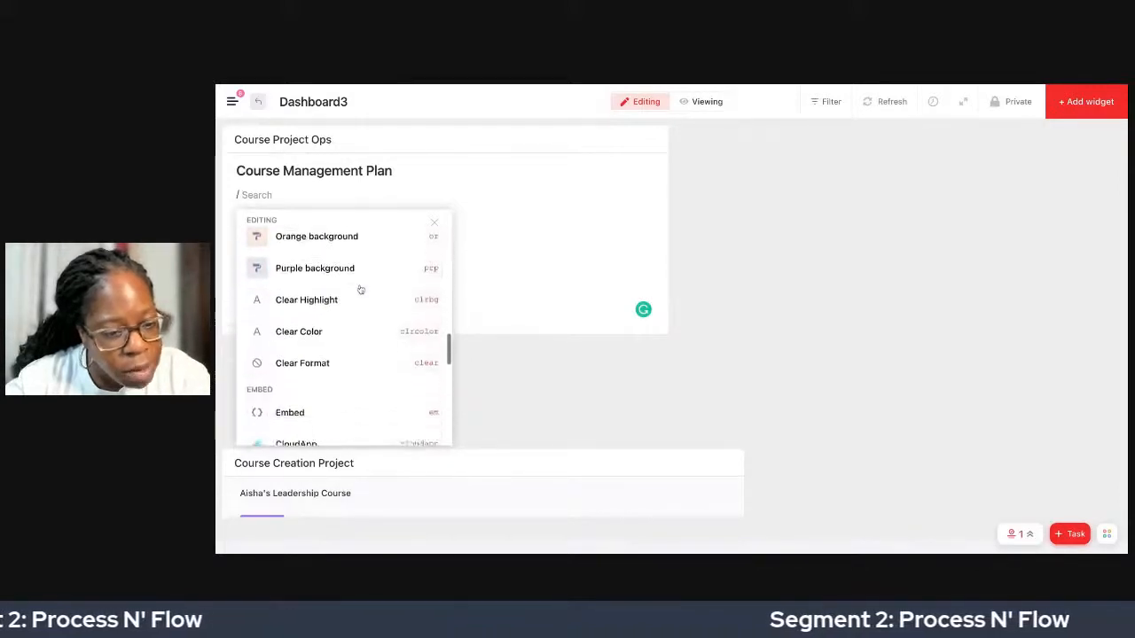
scroll(344, 328, "down", 5)
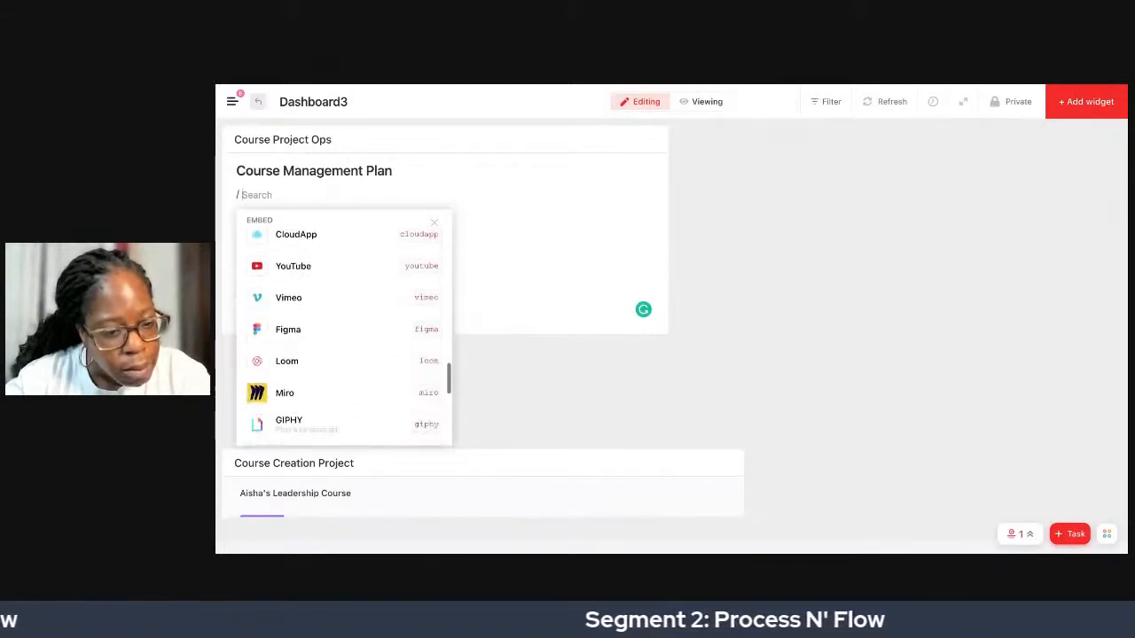
scroll(340, 353, "down", 4)
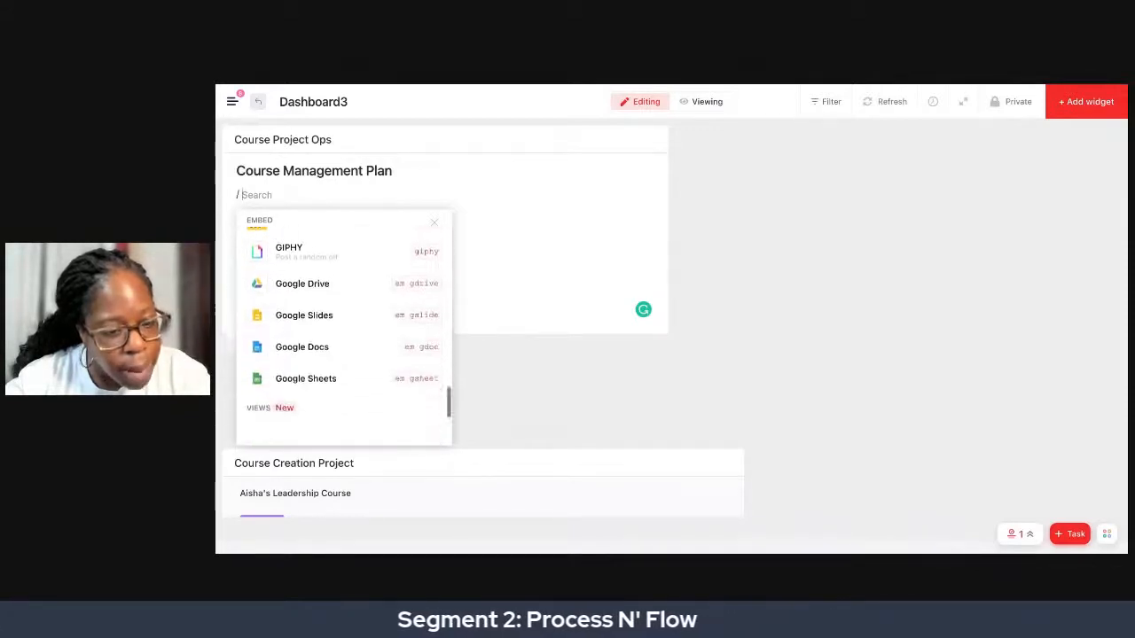
scroll(339, 353, "down", 5)
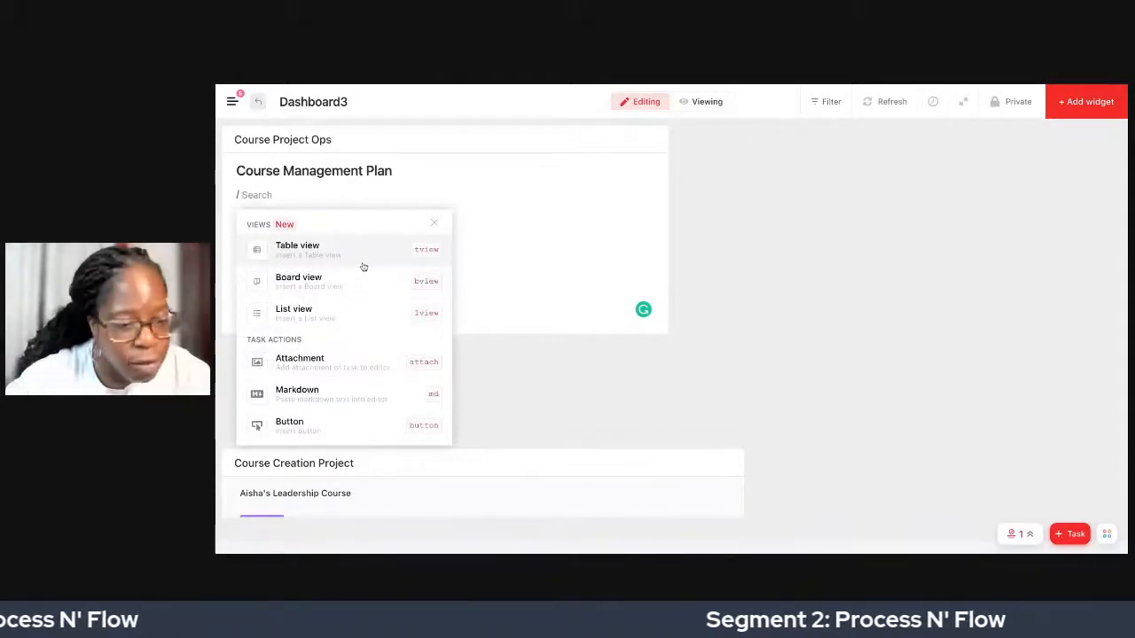
scroll(362, 282, "down", 1)
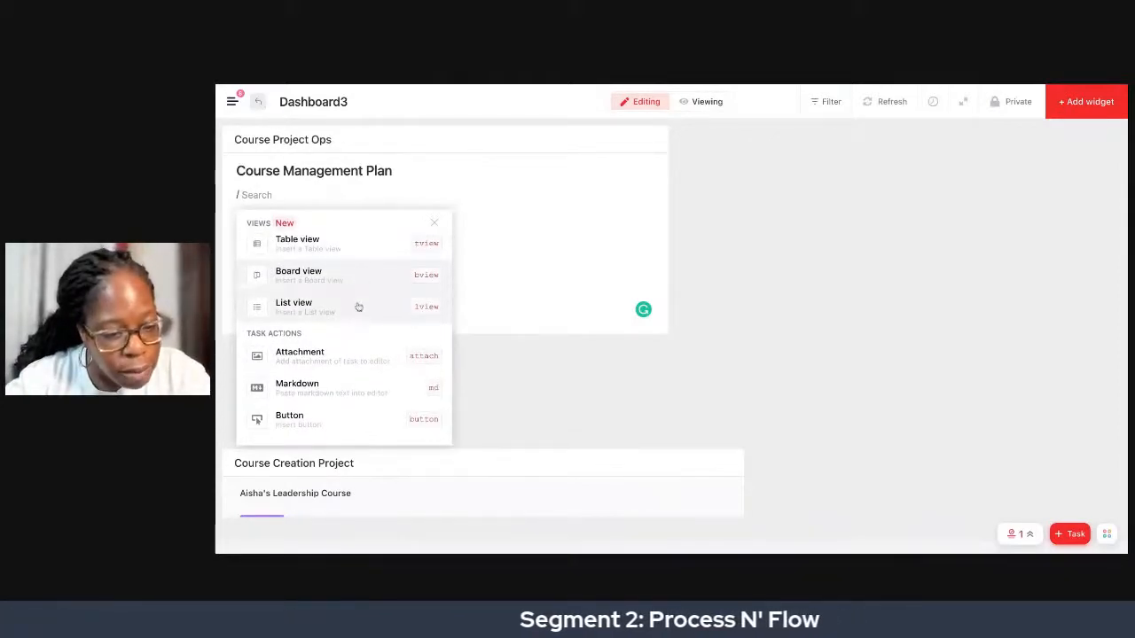
left_click(346, 418)
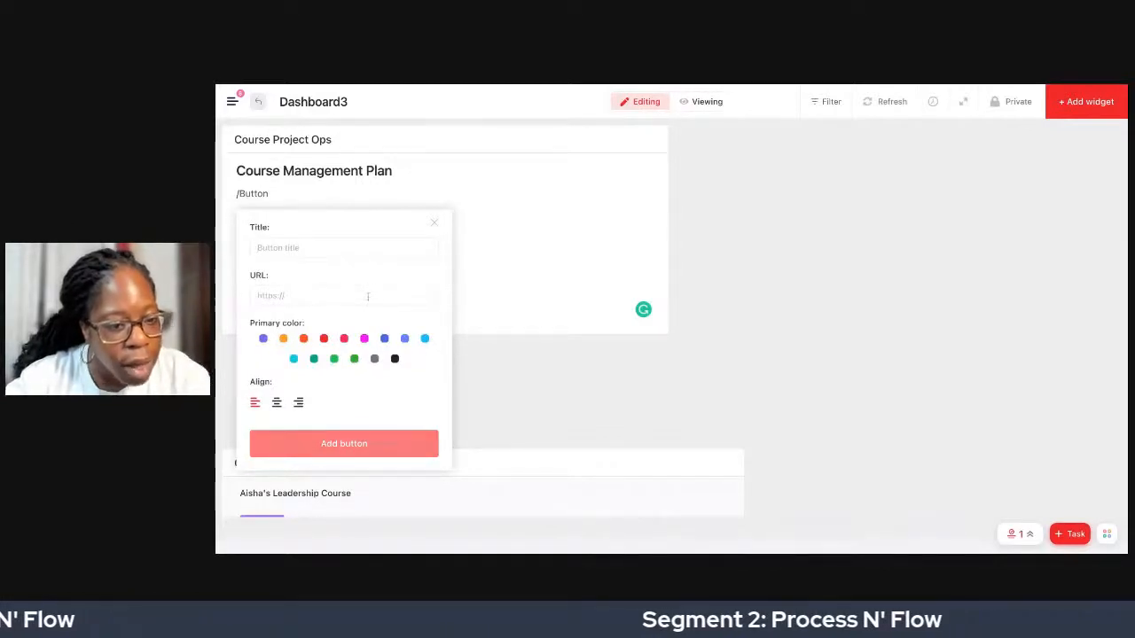
left_click(434, 224)
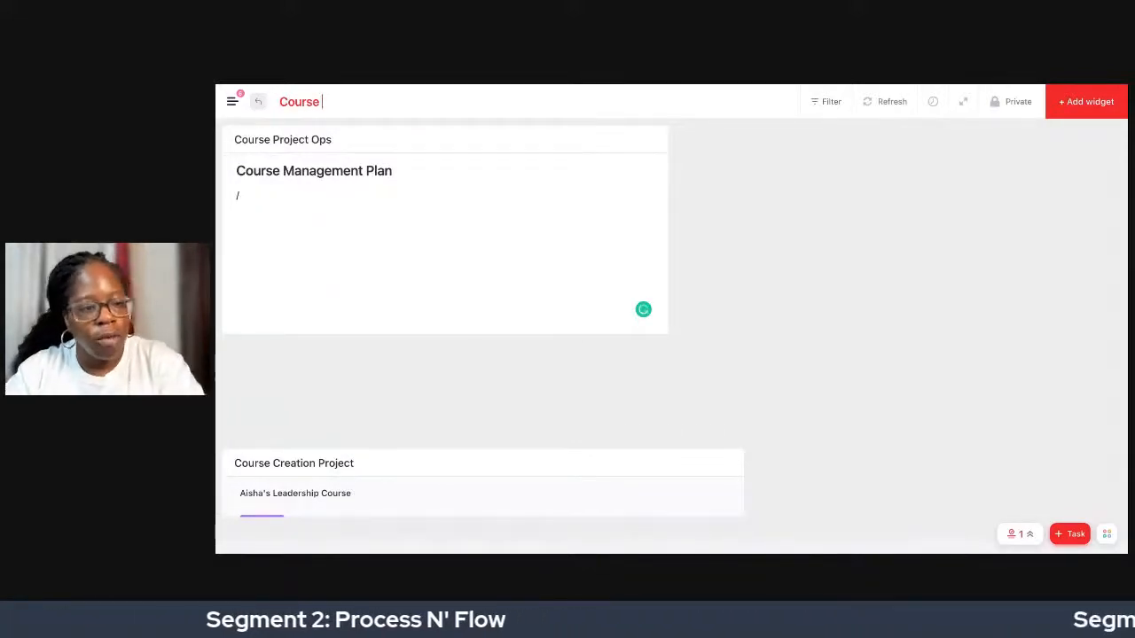
Rename the dashboard as Course Operations and remove the leftover slash below the Course Management Plan heading.
type("perations")
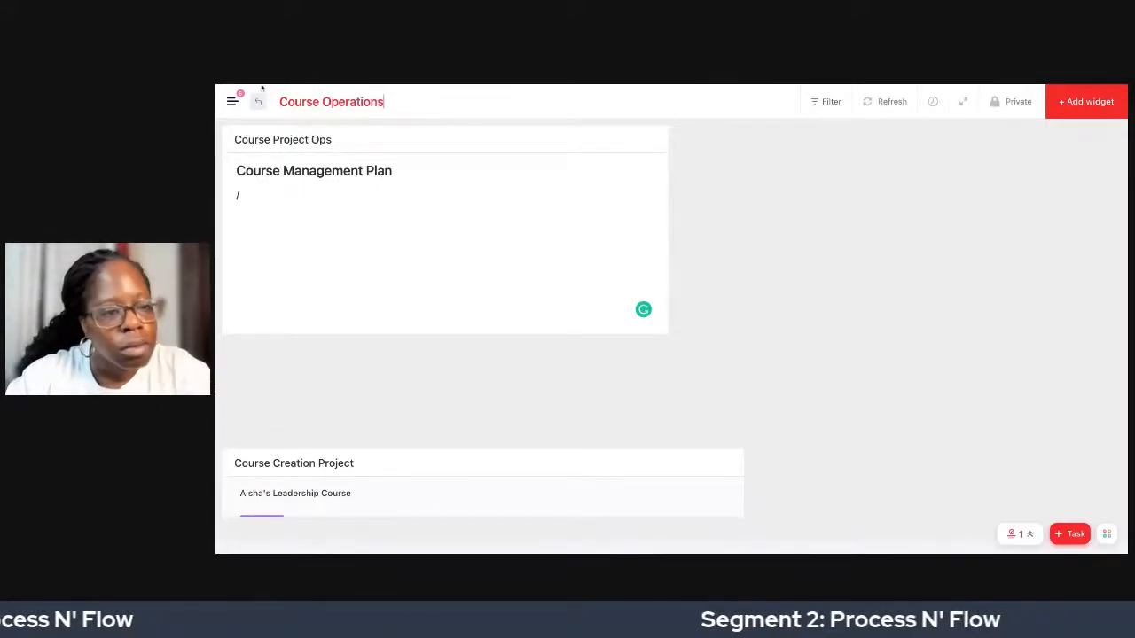
left_click(258, 192)
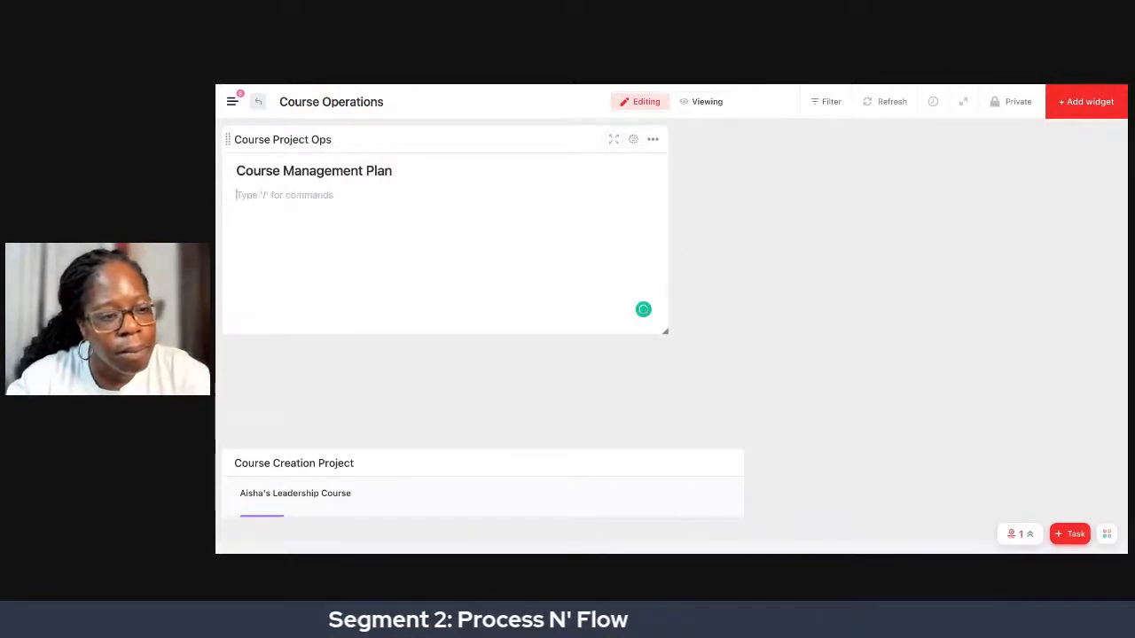
Leave the dashboard and return to the Spaces hierarchy.
left_click(230, 103)
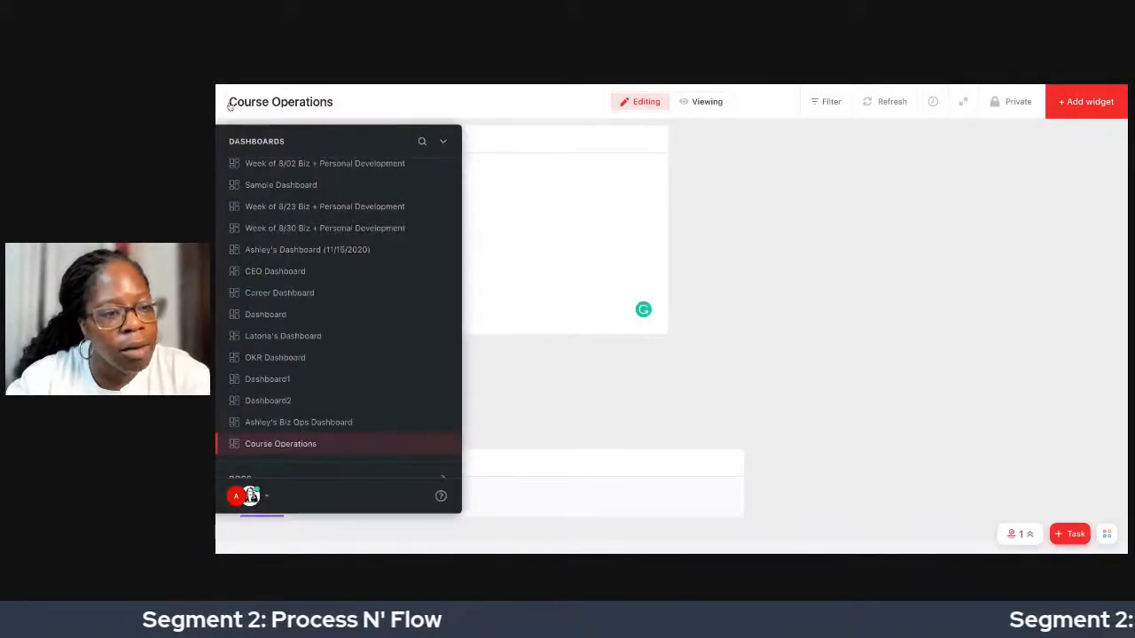
left_click(231, 105)
scroll(257, 209, "up", 8)
scroll(258, 208, "down", 3)
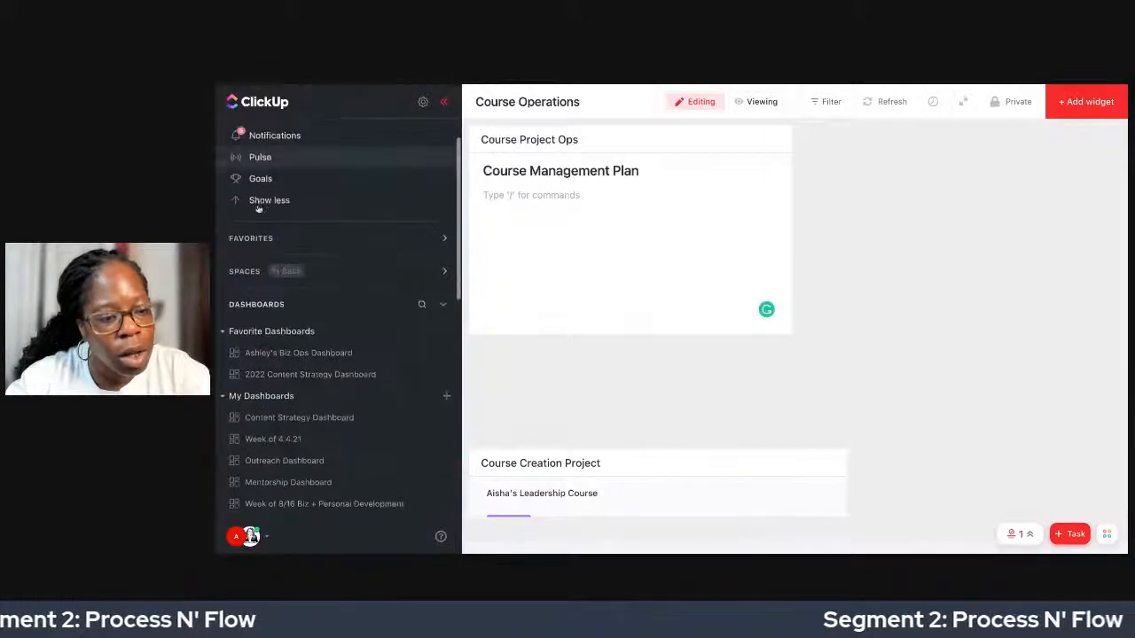
scroll(259, 203, "down", 2)
scroll(259, 208, "up", 8)
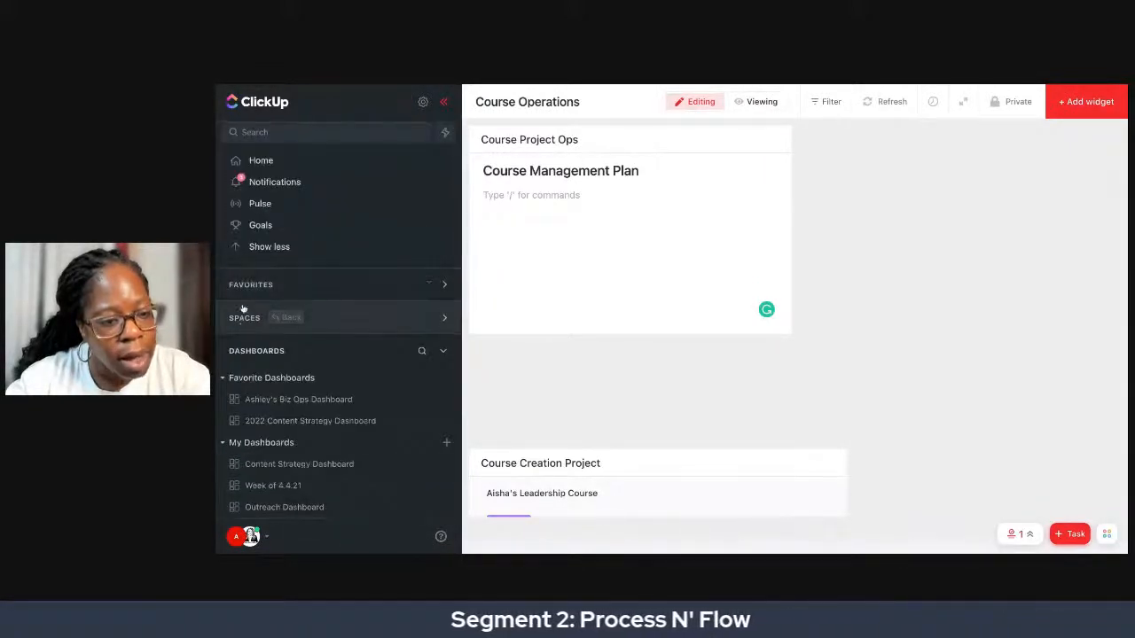
left_click(289, 318)
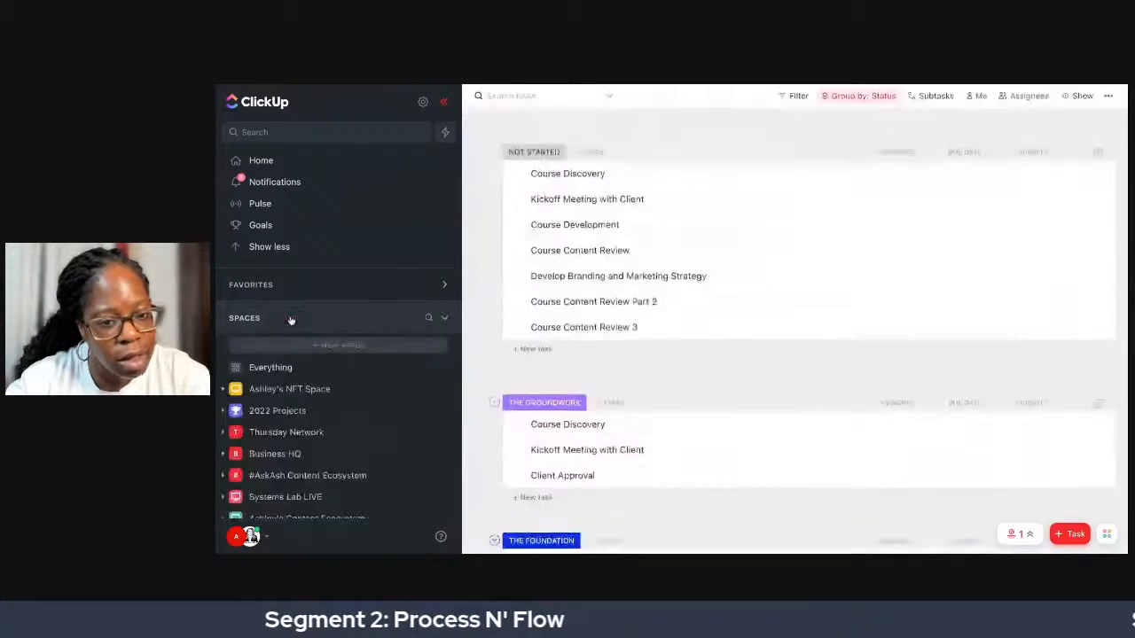
Open the Course Creation doc view of the Leadership Course A list inside the Course Creation folder.
scroll(289, 319, "down", 1)
scroll(289, 319, "down", 2)
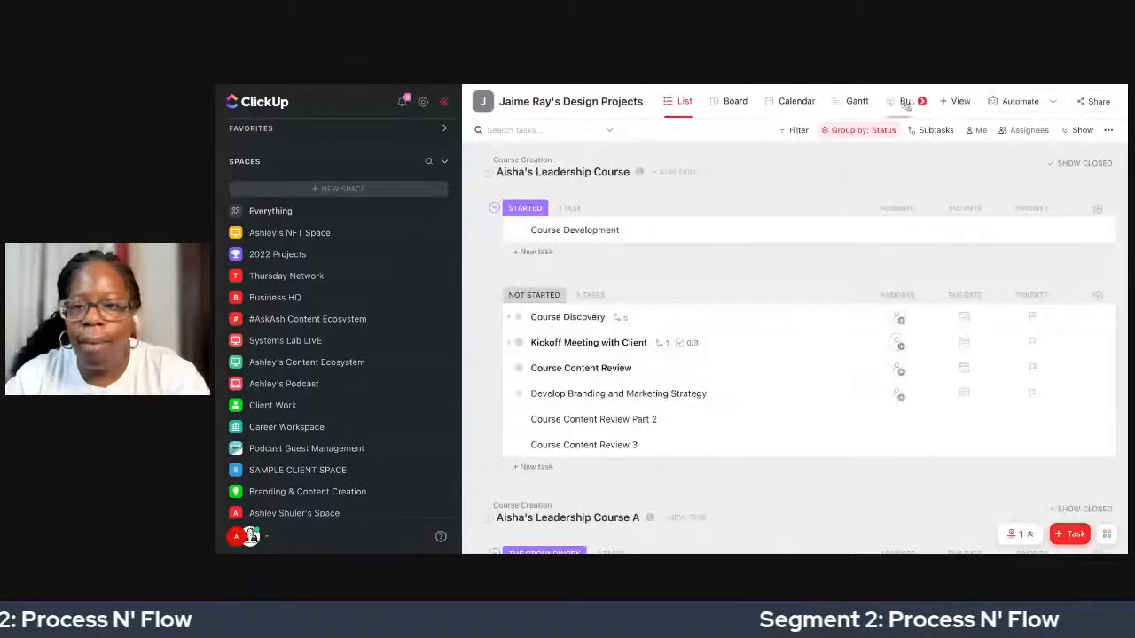
left_click(921, 106)
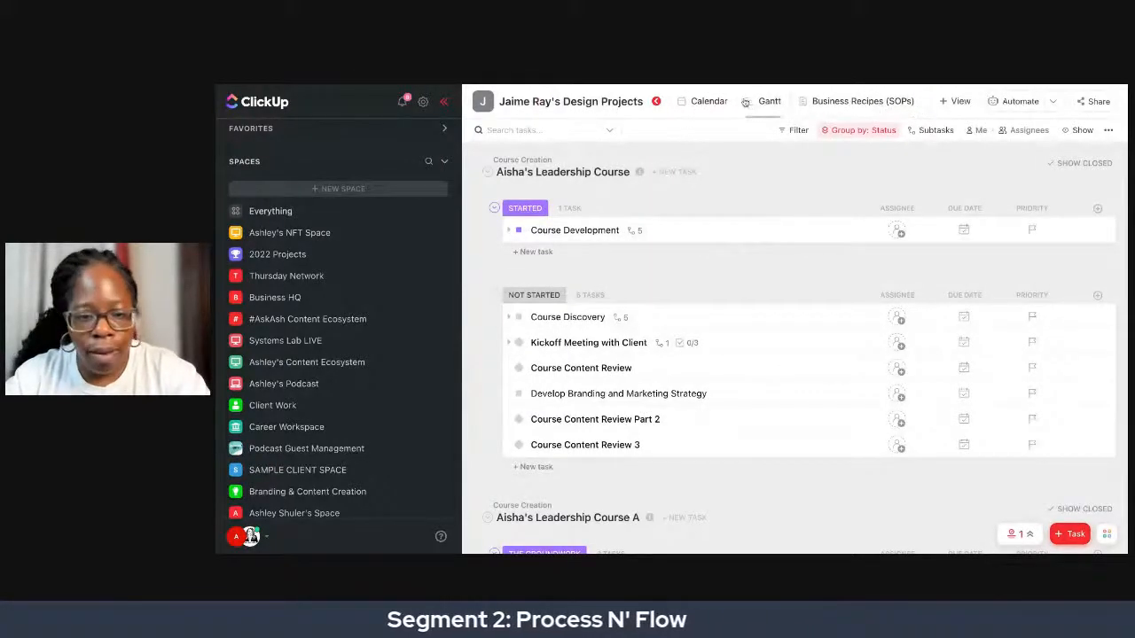
scroll(426, 313, "down", 5)
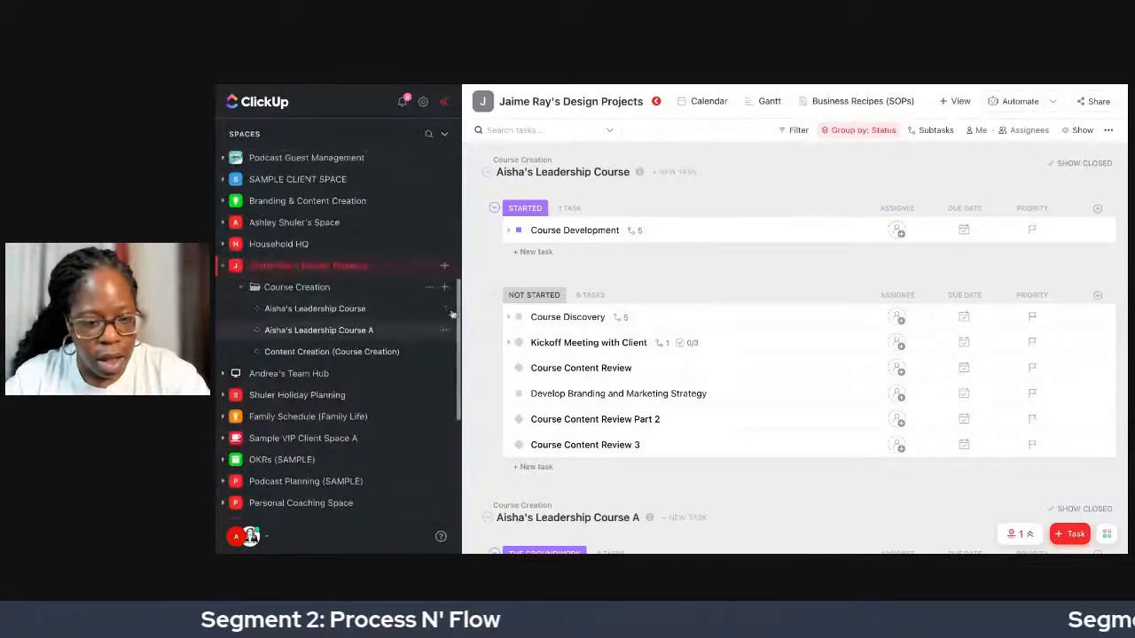
left_click(331, 330)
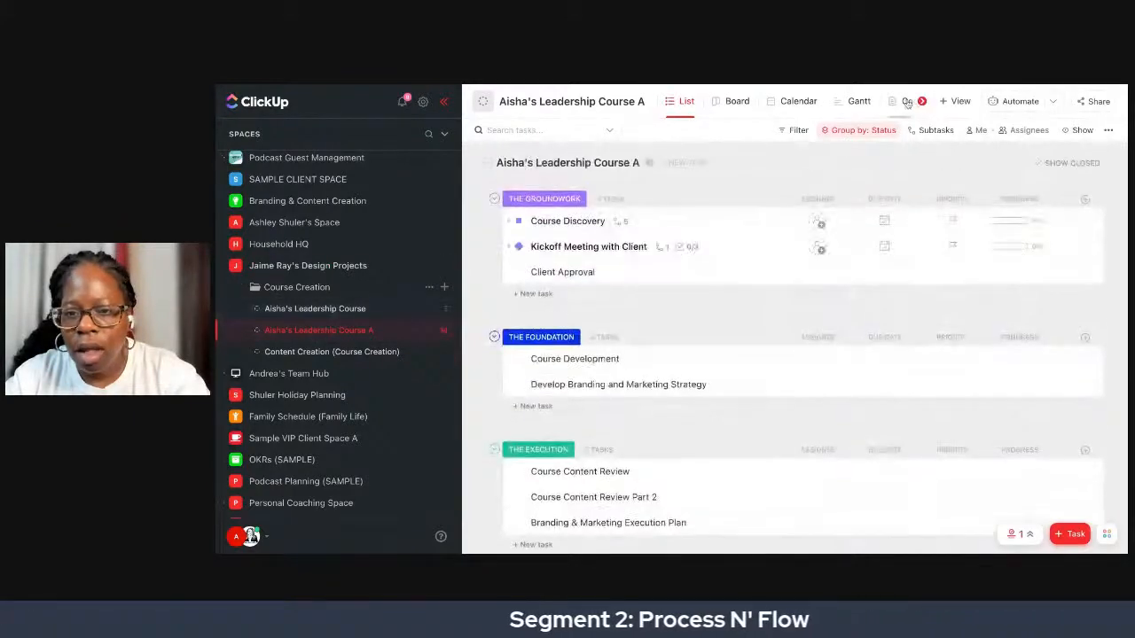
left_click(905, 101)
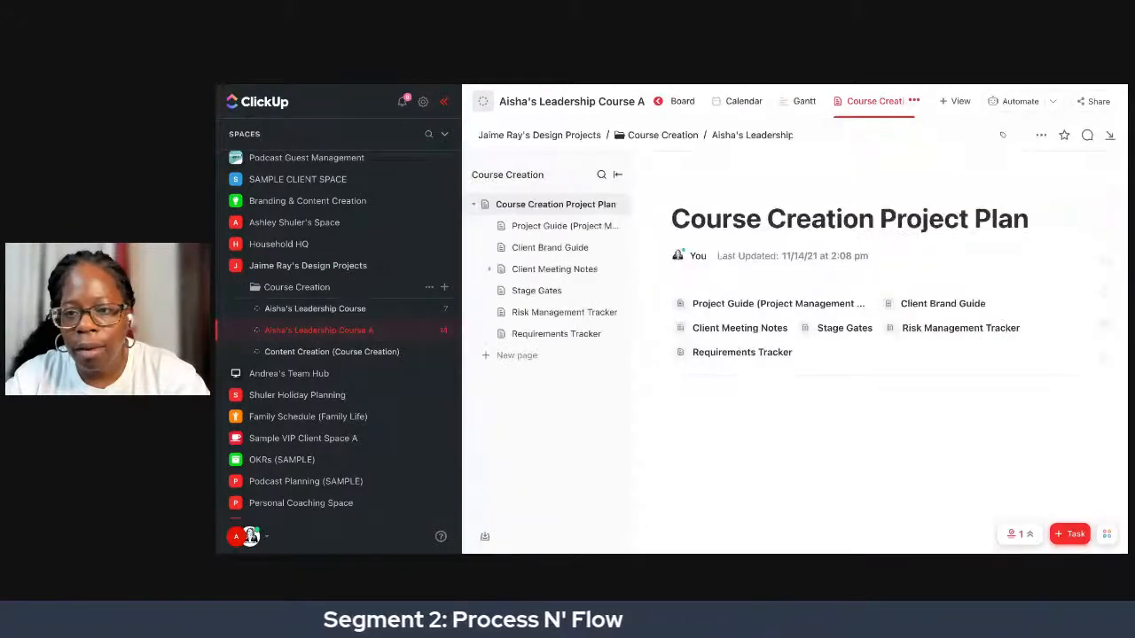
Check the doc's view options, the Course Creation Project Plan page's options and the Project Guide page.
left_click(913, 101)
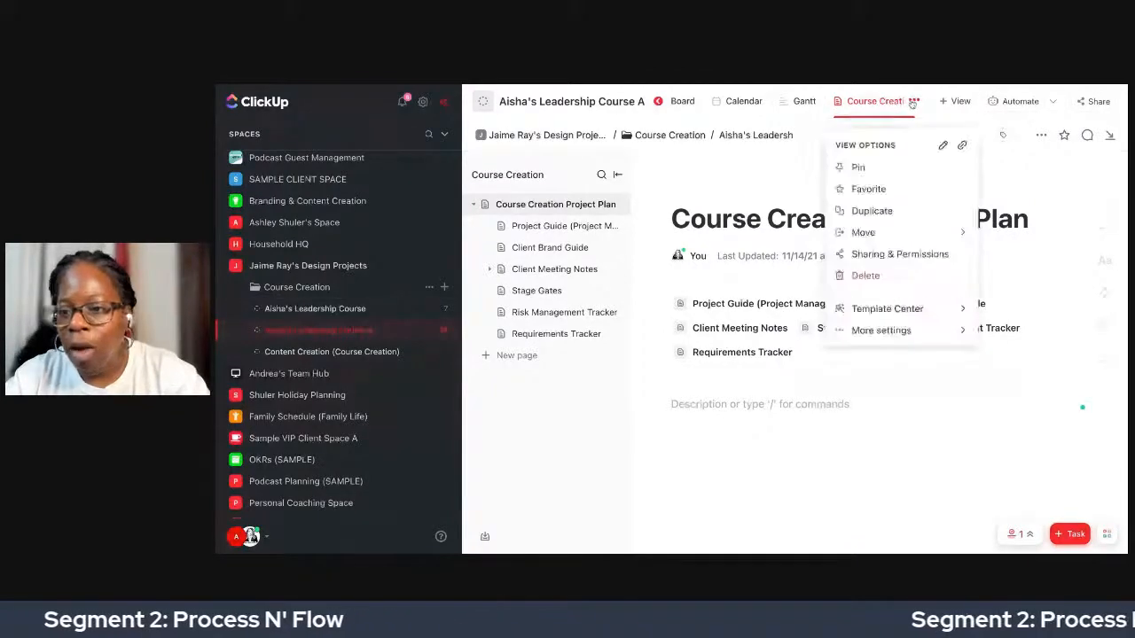
left_click(711, 179)
left_click(601, 205)
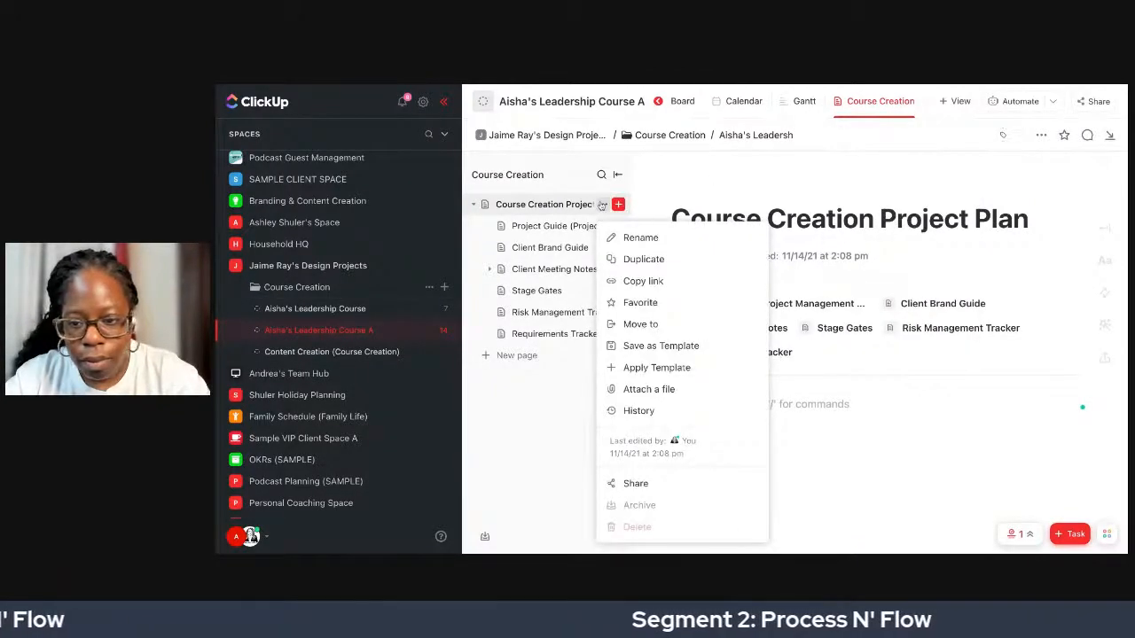
left_click(658, 227)
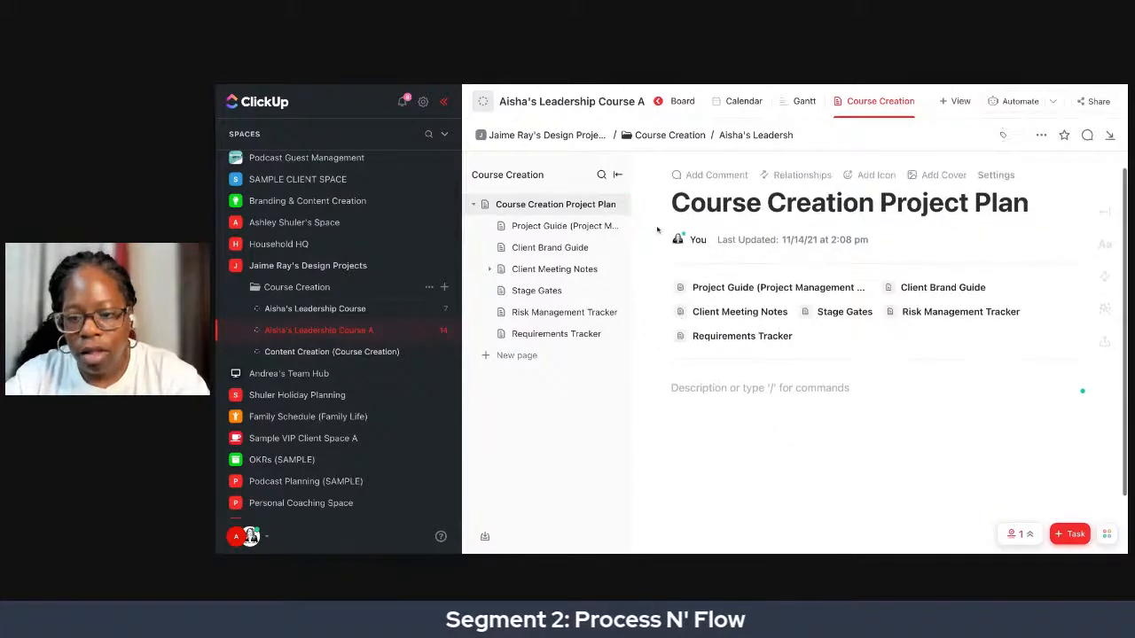
left_click(553, 226)
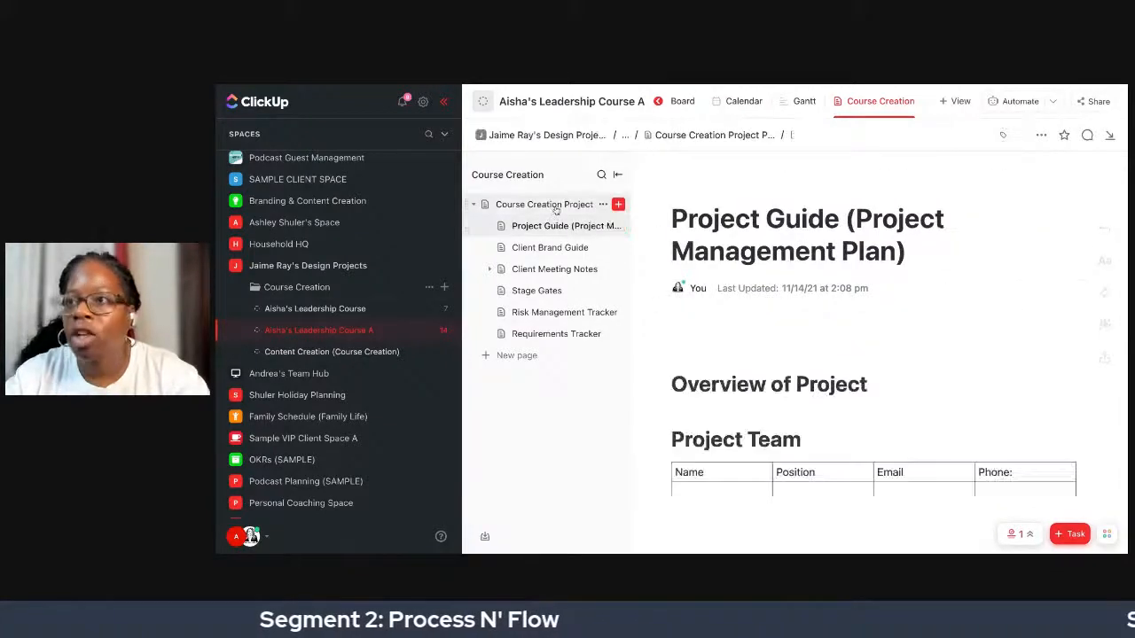
left_click(544, 204)
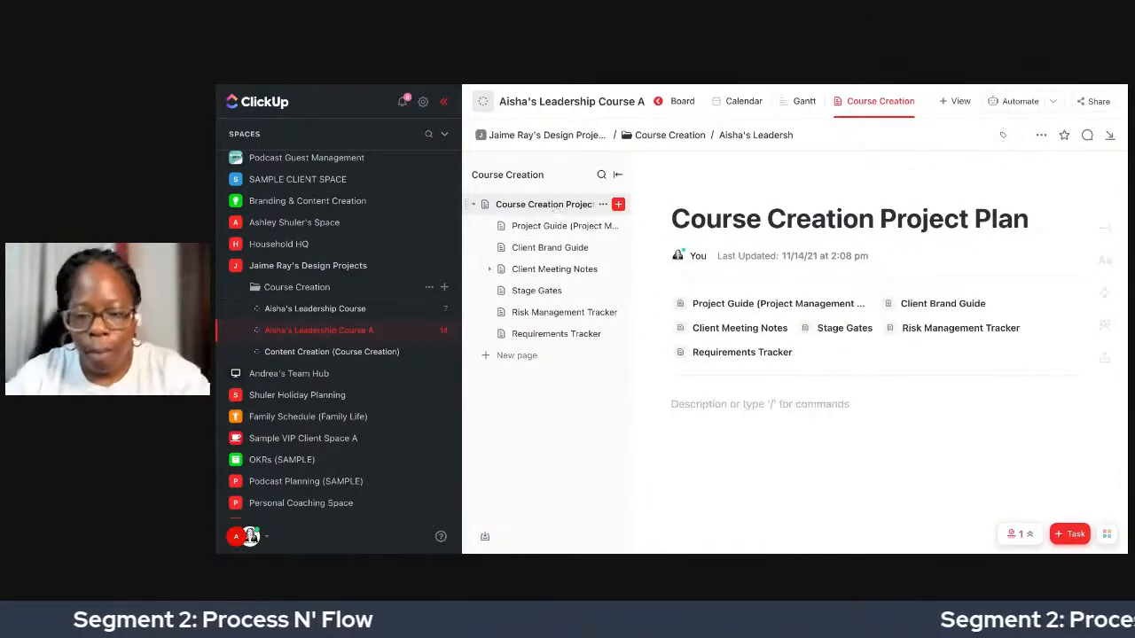
left_click(603, 205)
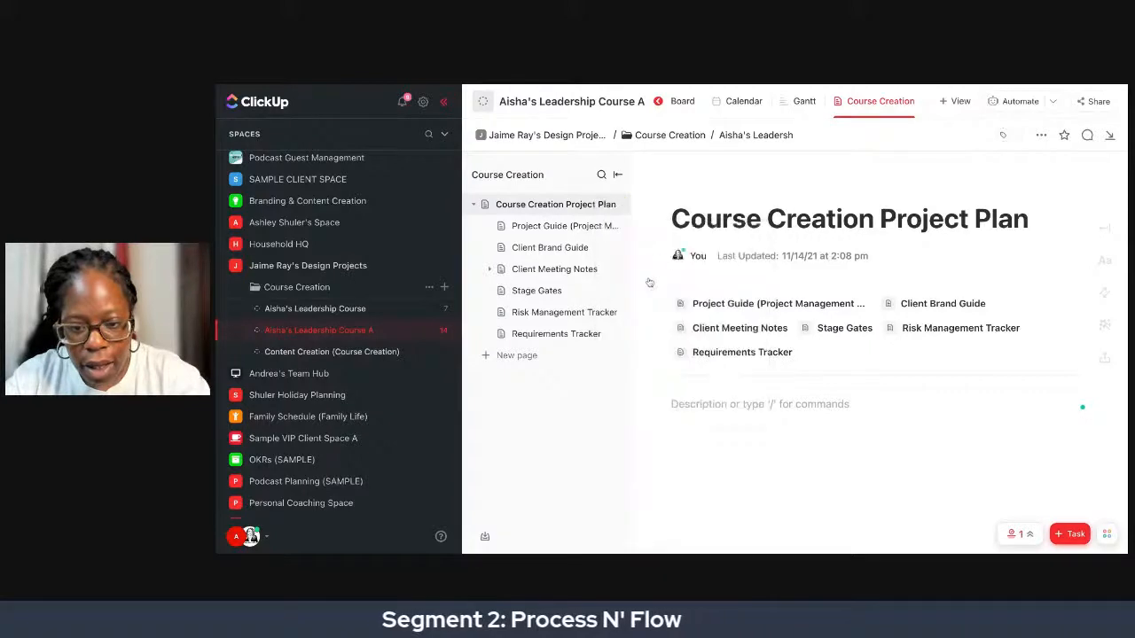
left_click(603, 204)
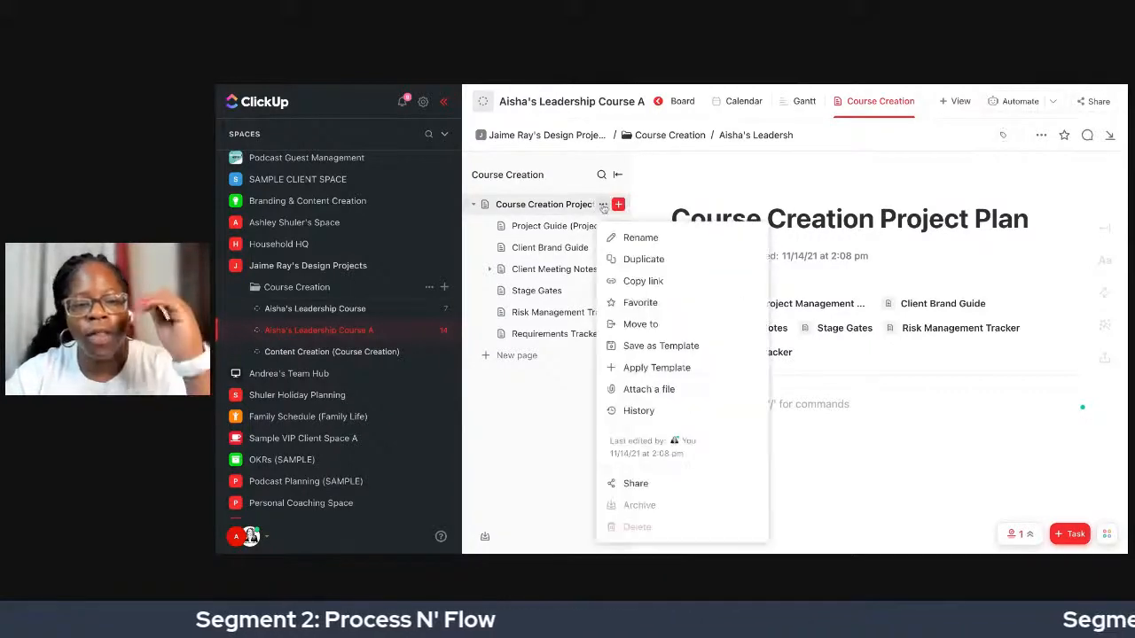
left_click(641, 326)
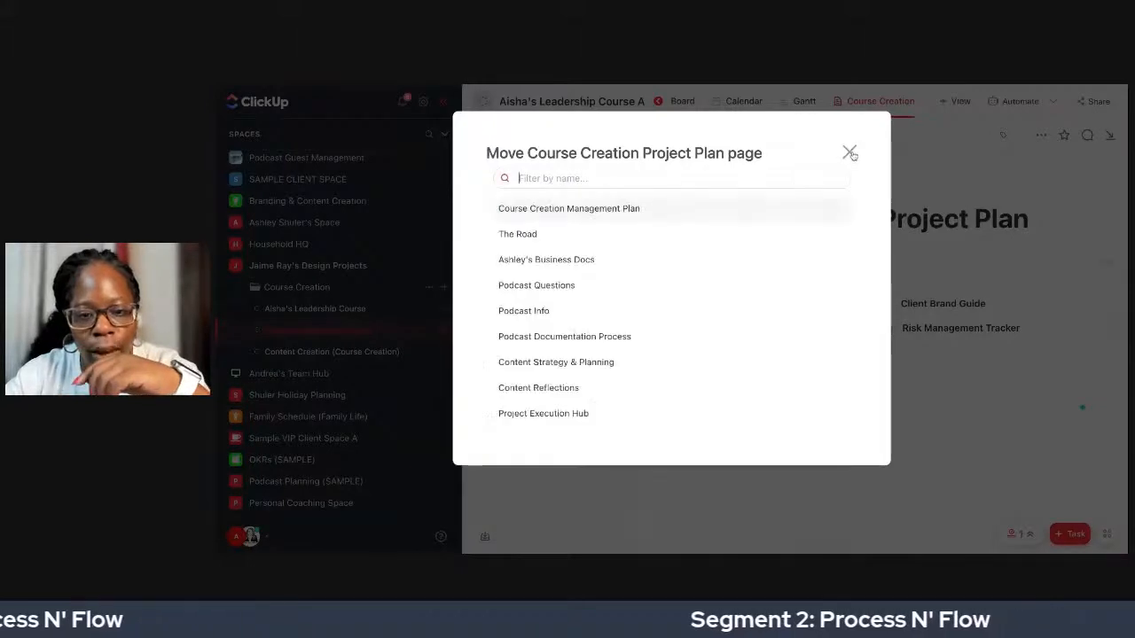
left_click(850, 153)
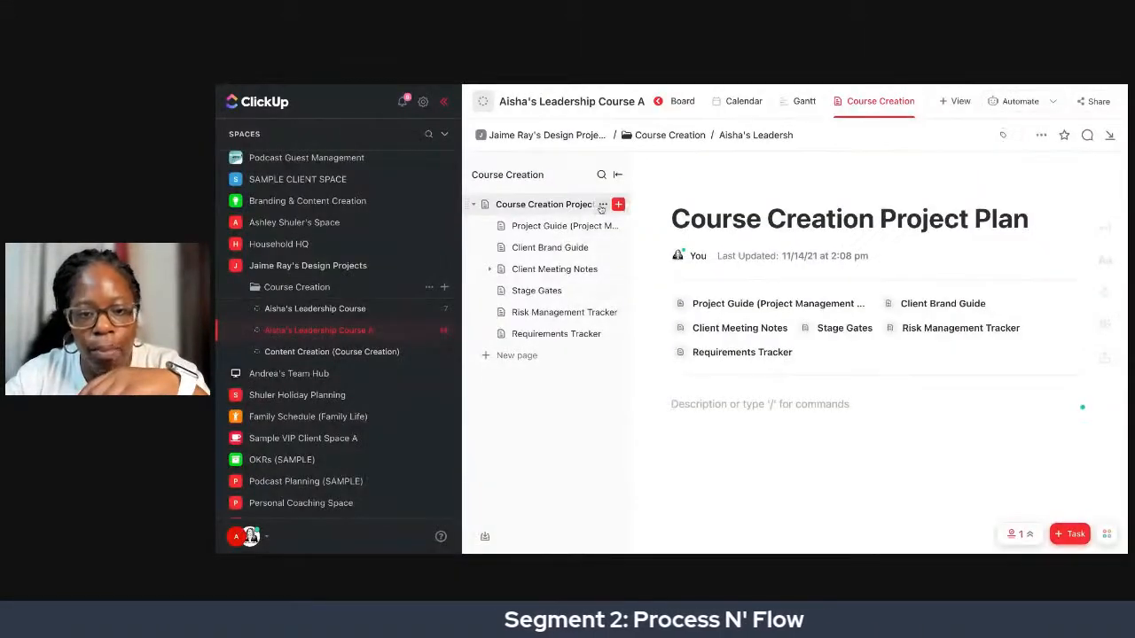
Copy the link to the Course Creation Project Plan page.
left_click(602, 205)
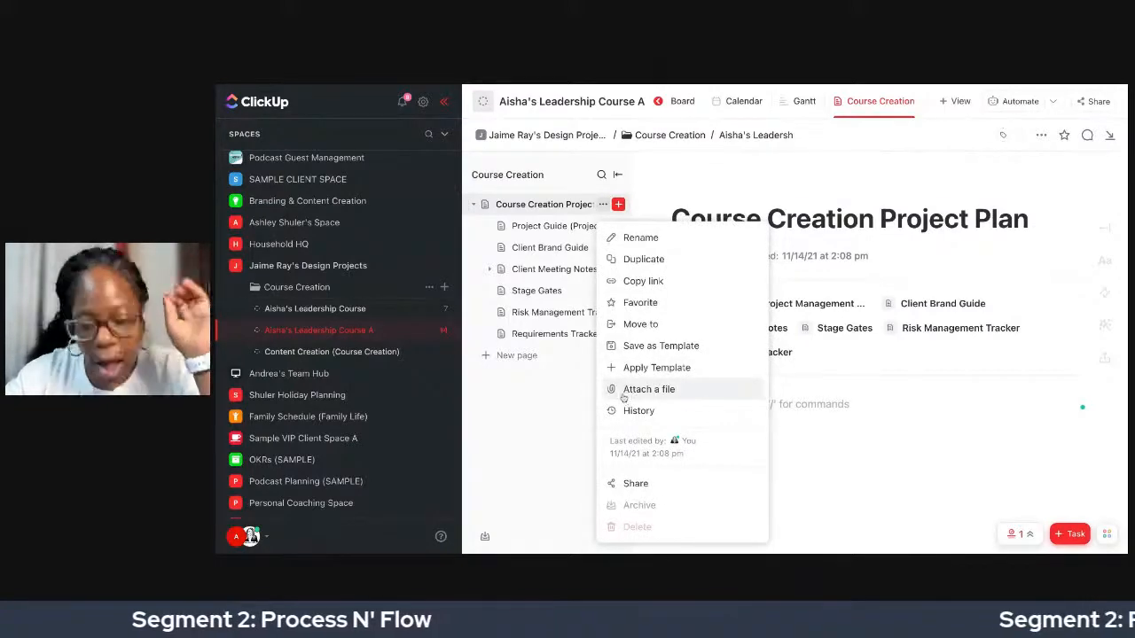
mouse_move(631, 395)
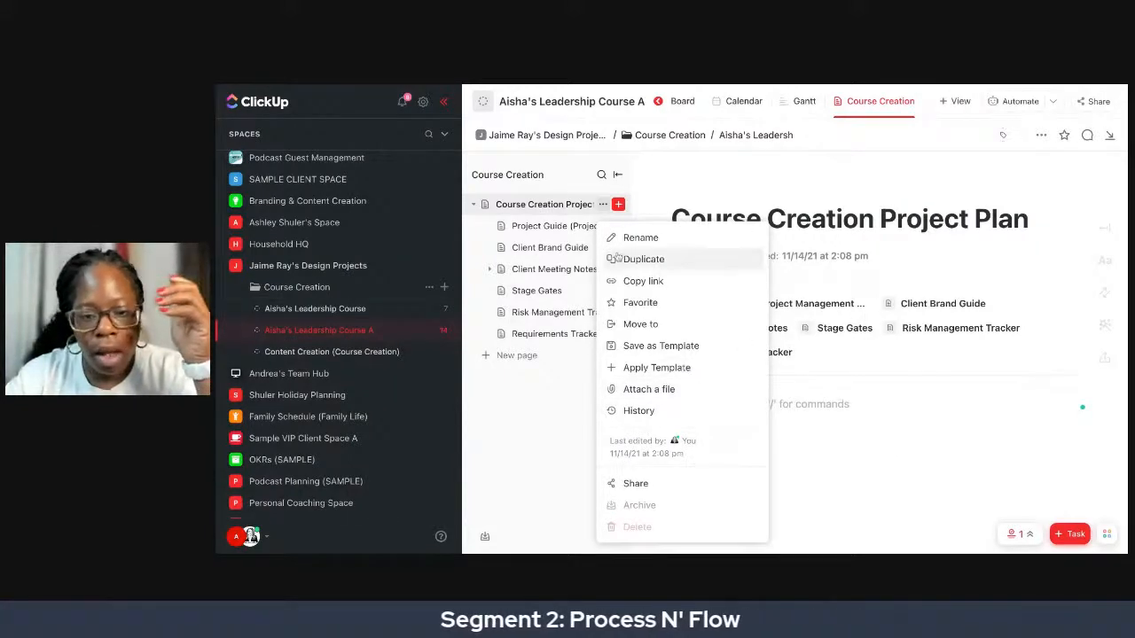
left_click(618, 284)
Return to the list of dashboards and open the Course Operations dashboard.
scroll(334, 287, "up", 10)
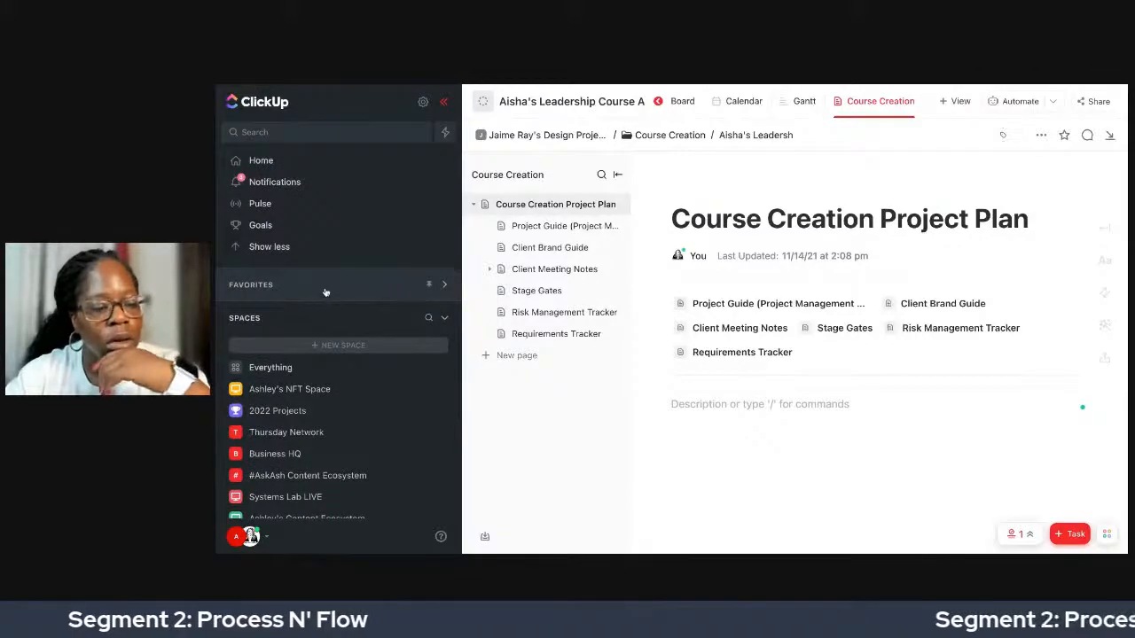
scroll(327, 301, "down", 10)
left_click(281, 470)
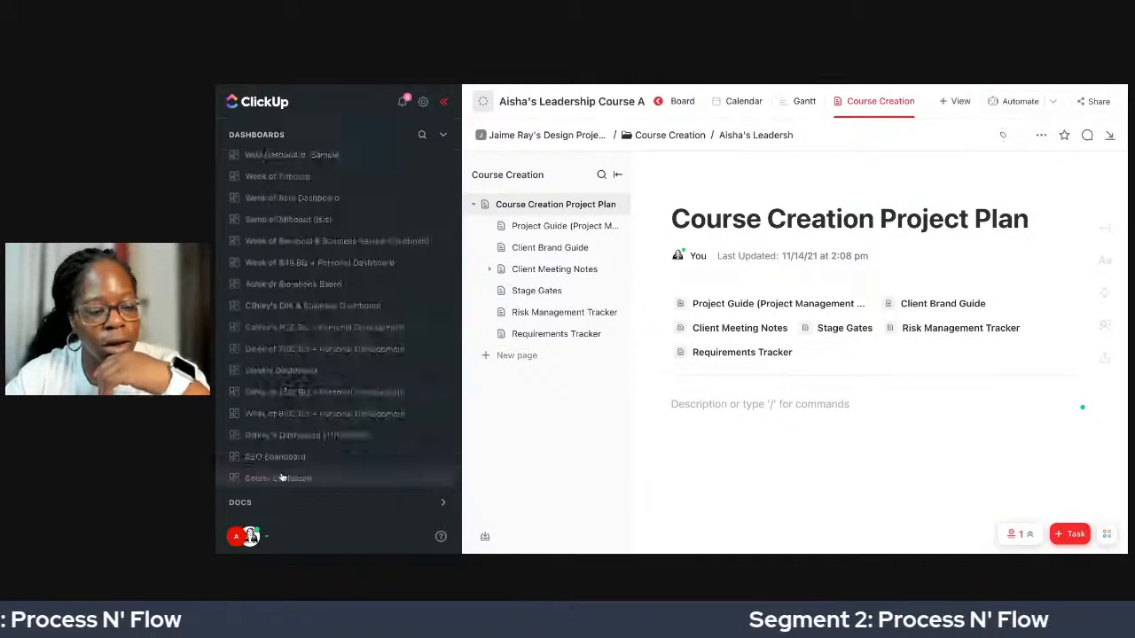
scroll(293, 461, "down", 5)
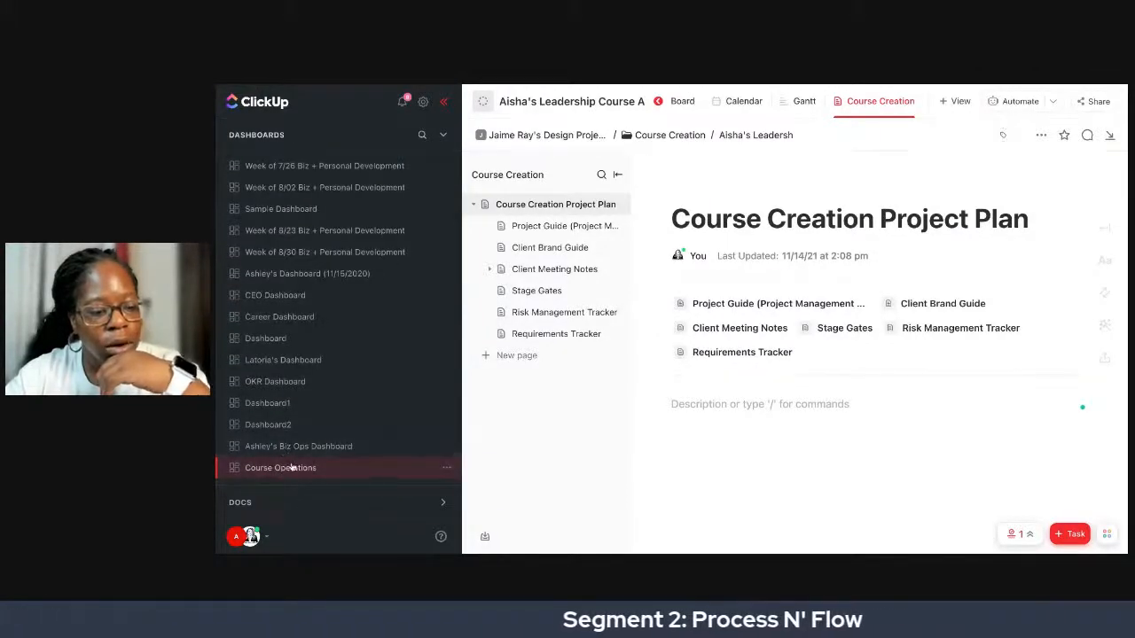
left_click(294, 467)
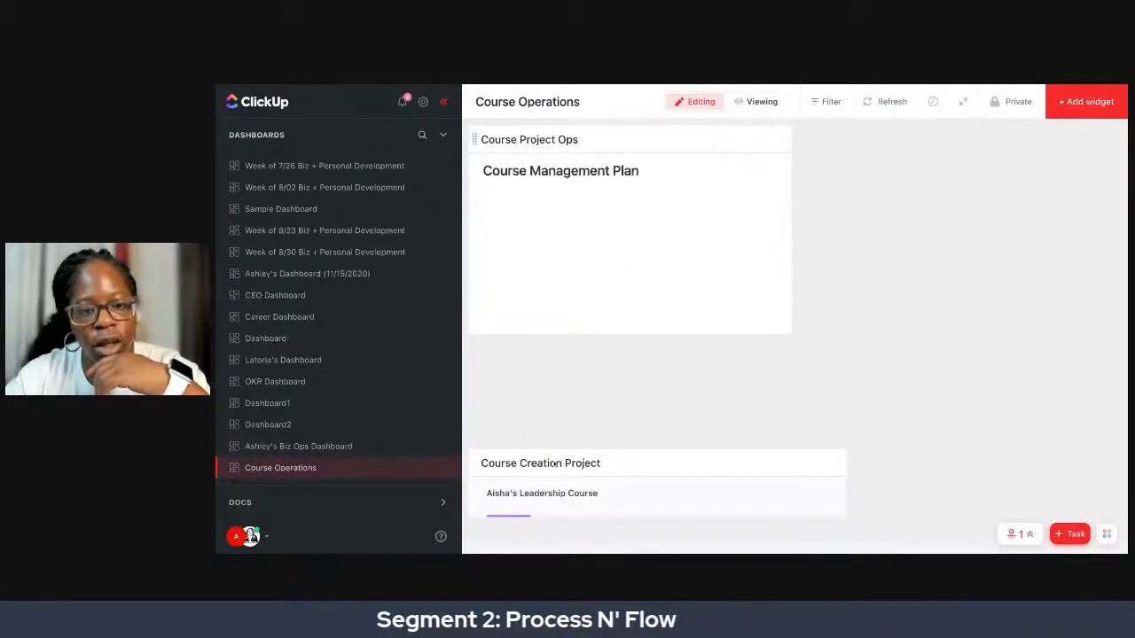
Start a button below the Course Management Plan heading and title it Course Management Plan - Doc.
scroll(556, 462, "down", 3)
scroll(556, 456, "down", 2)
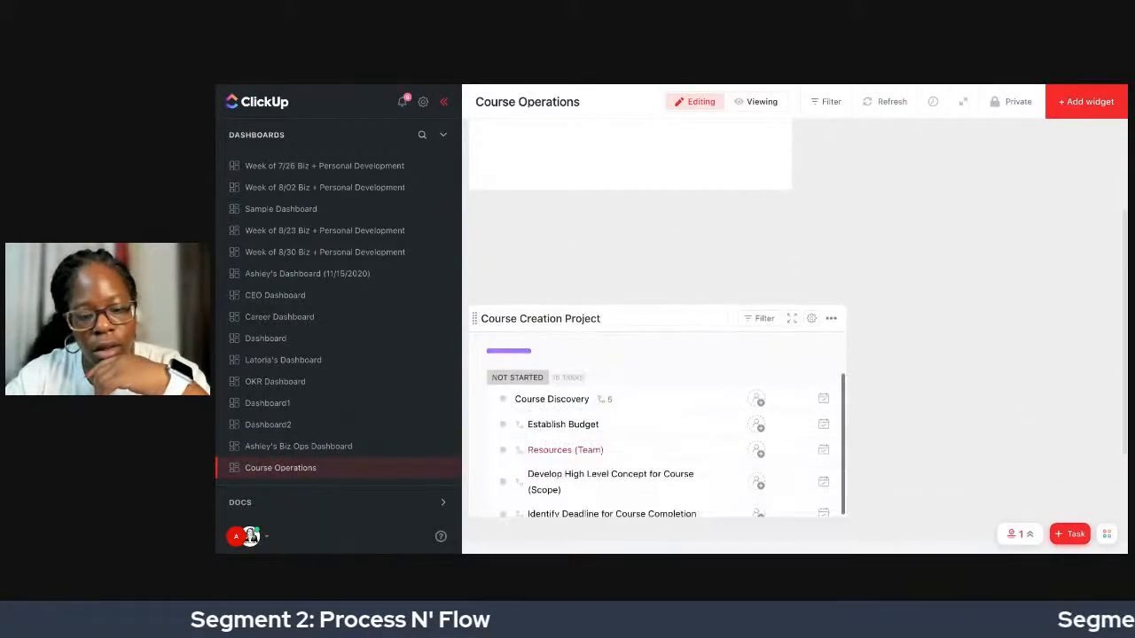
scroll(656, 443, "down", 4)
scroll(656, 426, "up", 10)
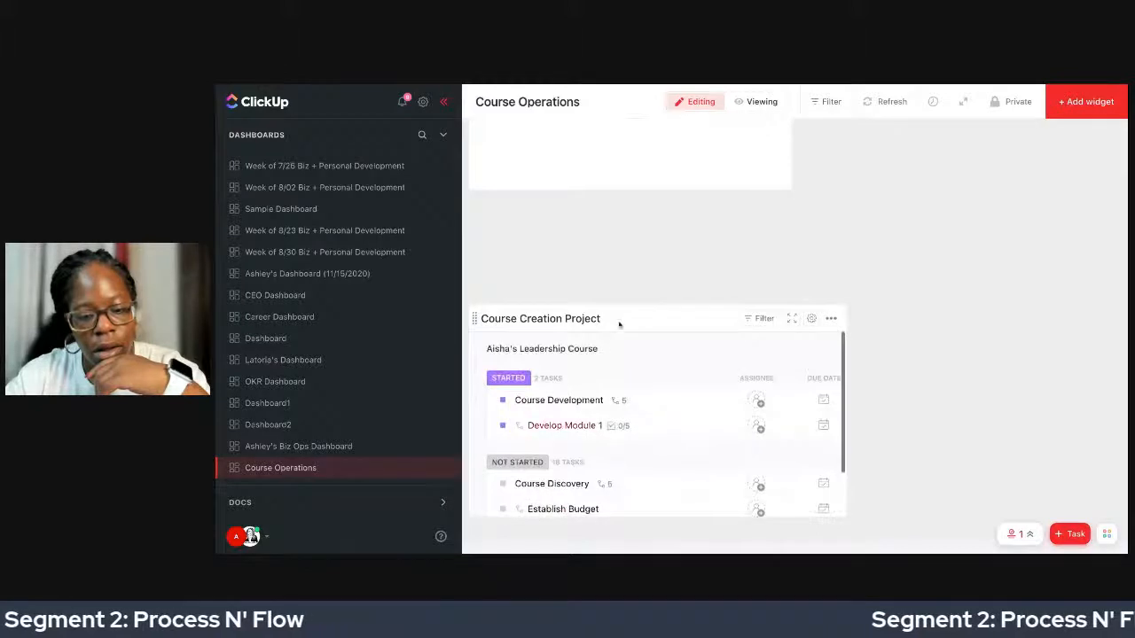
scroll(619, 325, "up", 3)
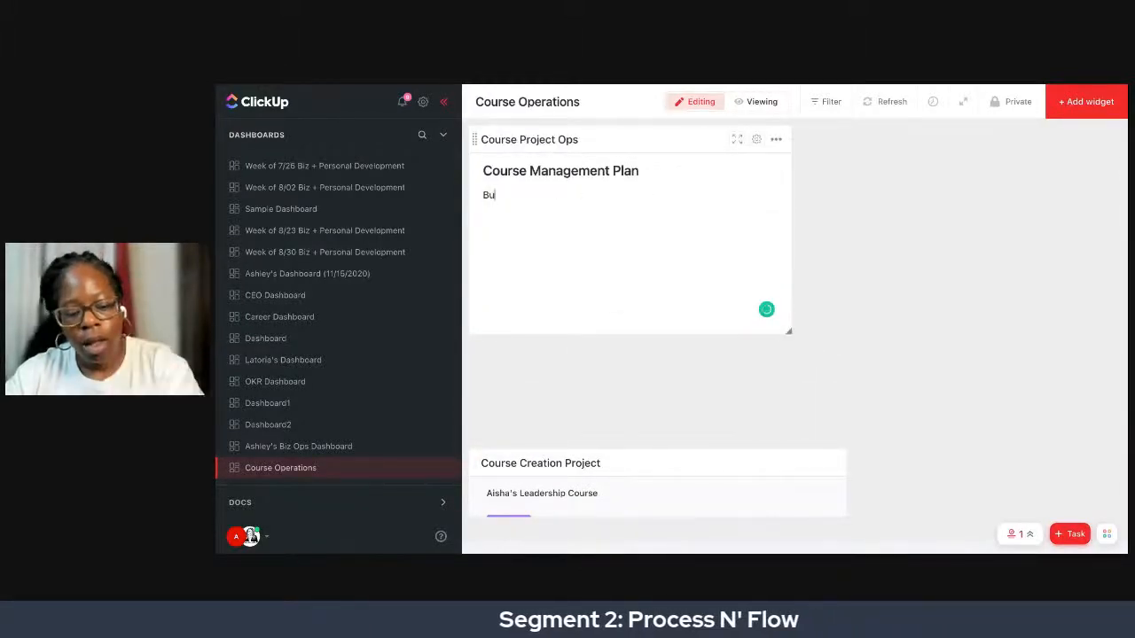
type("/bu")
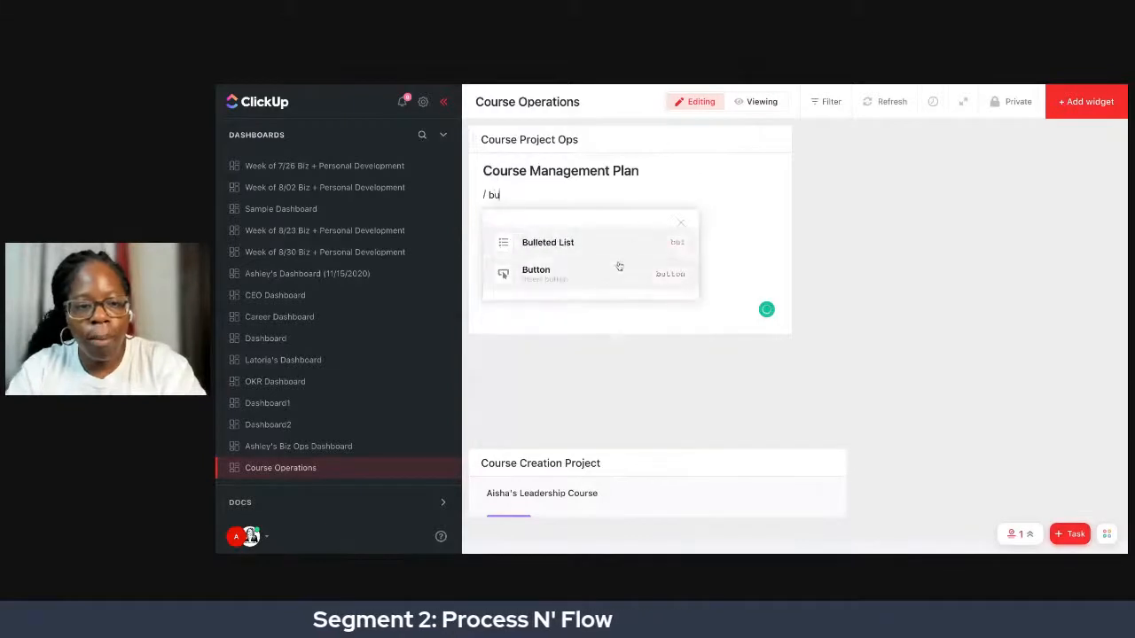
left_click(617, 277)
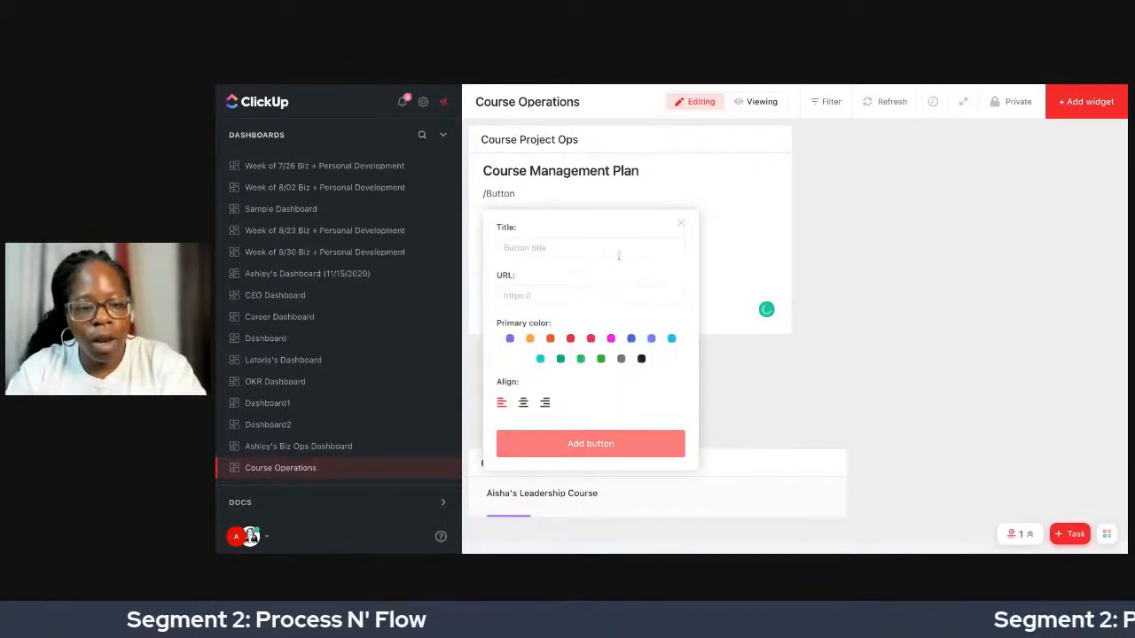
left_click(591, 249)
type("Course")
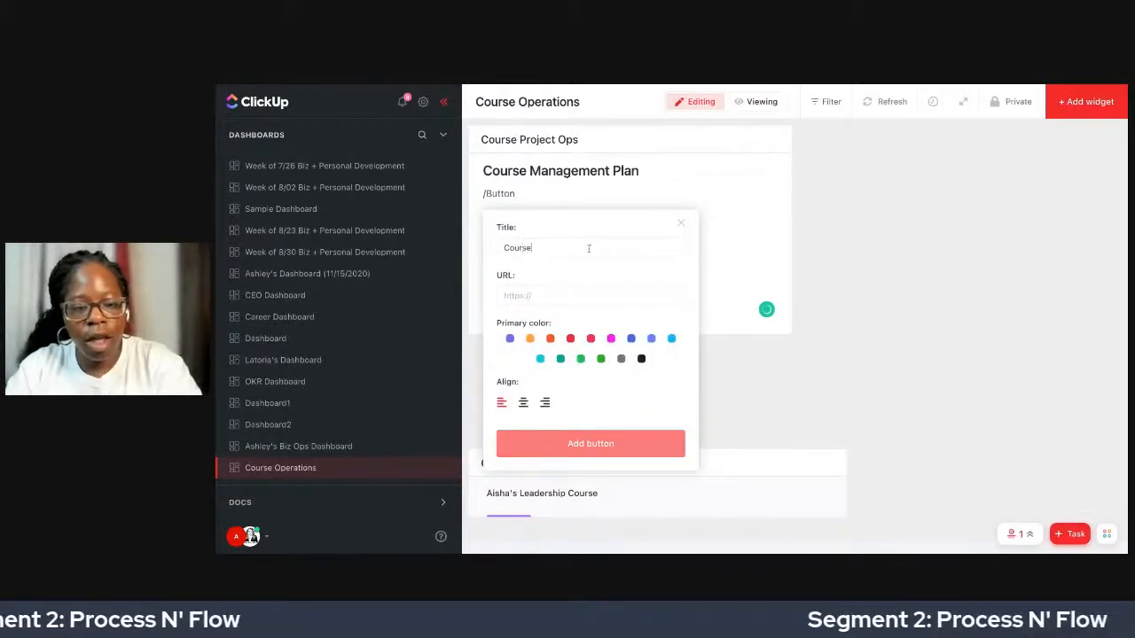
type(" Management Plan - Doc")
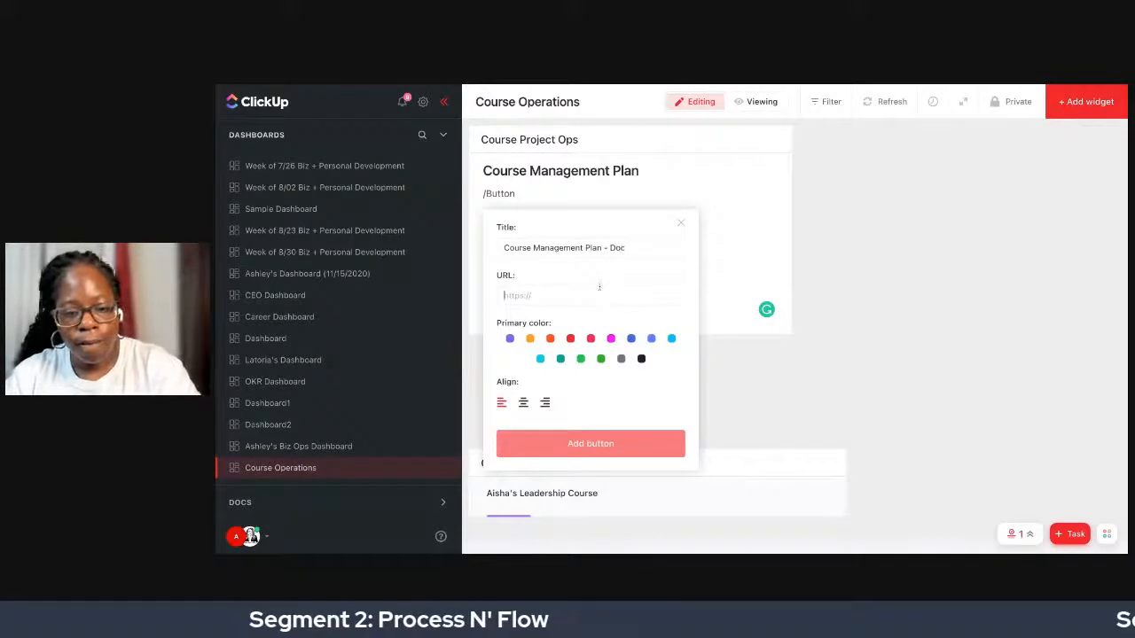
Paste the copied page link as the button's URL, make it red and centred, and add it to the text block.
left_click(600, 294)
key("ctrl+v")
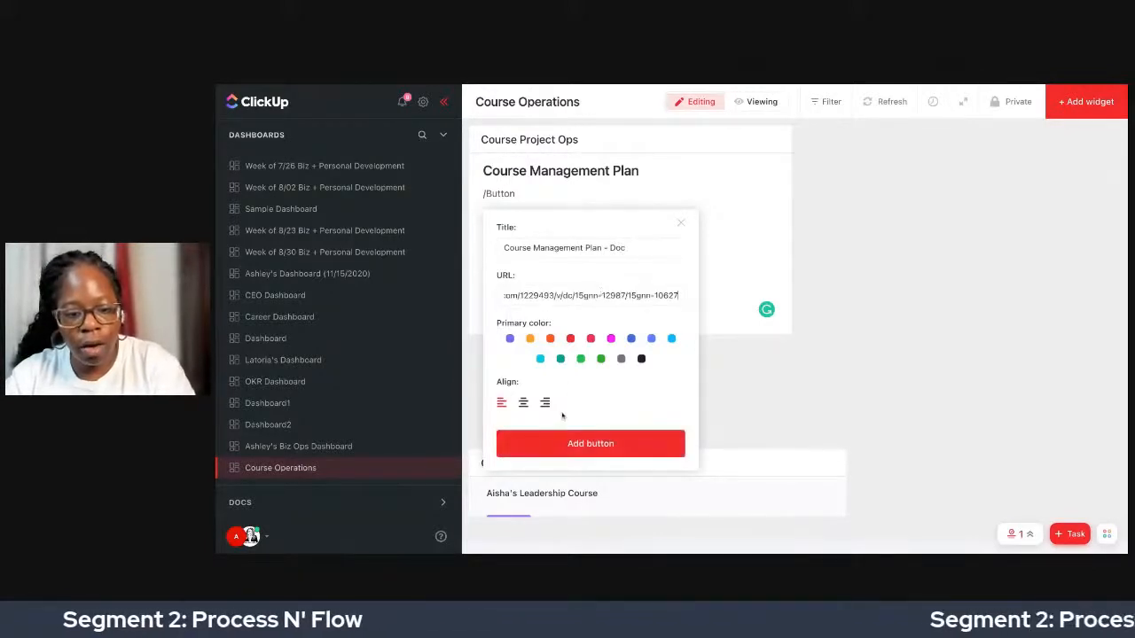
left_click(570, 337)
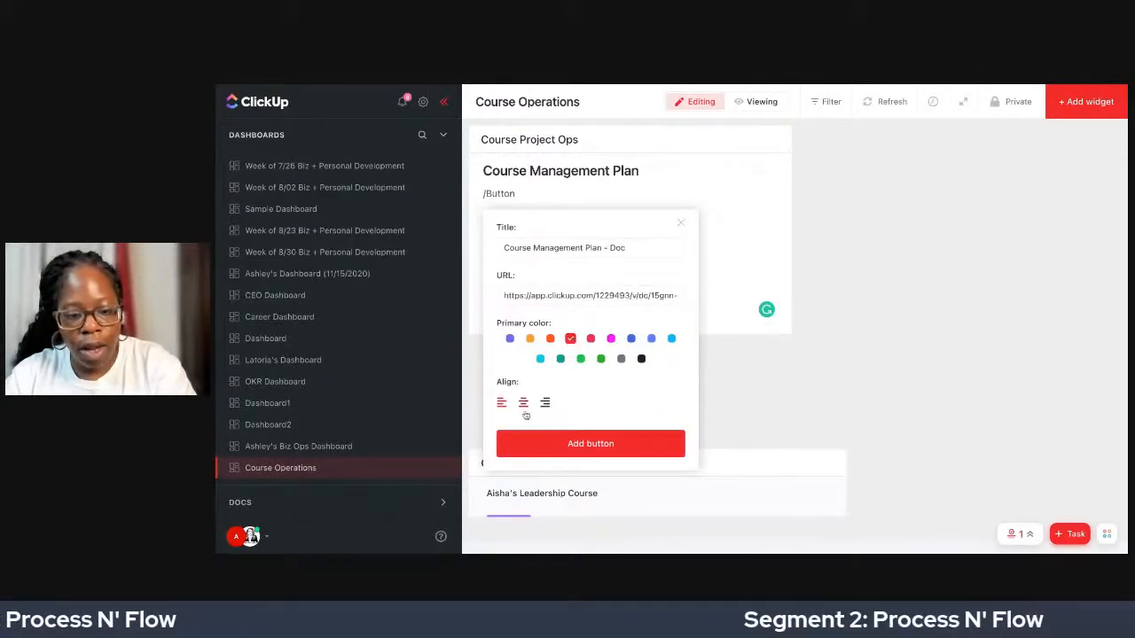
left_click(537, 437)
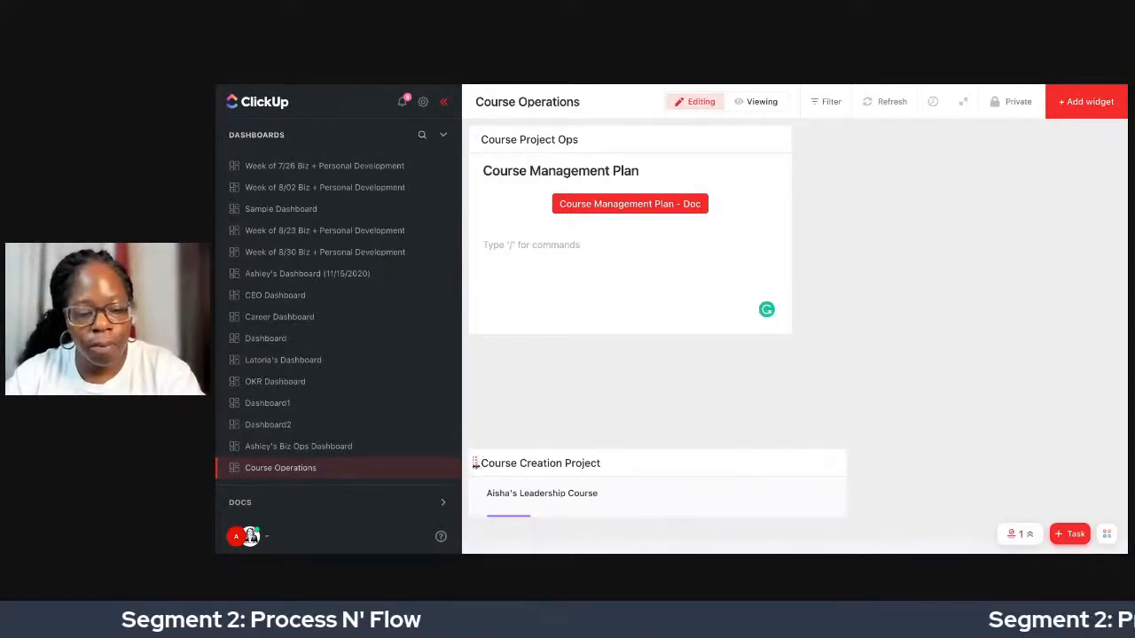
Move the Course Creation Project widget directly beneath the Course Project Ops block, aligned with its left edge.
left_click_drag(476, 464, 469, 457)
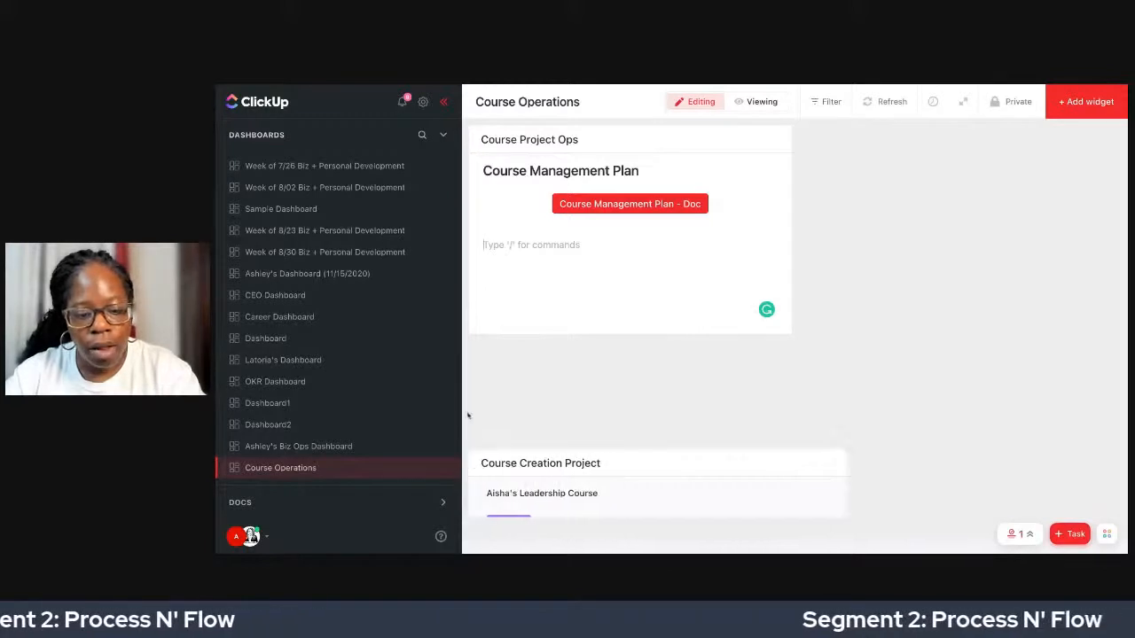
left_click_drag(475, 462, 819, 186)
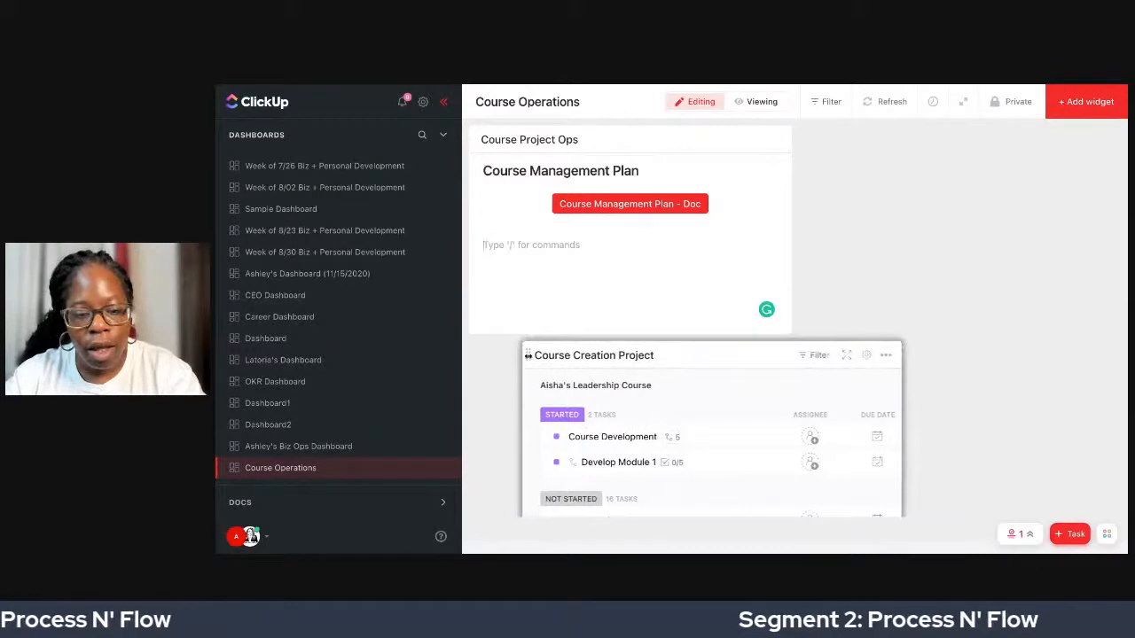
left_click_drag(527, 354, 470, 353)
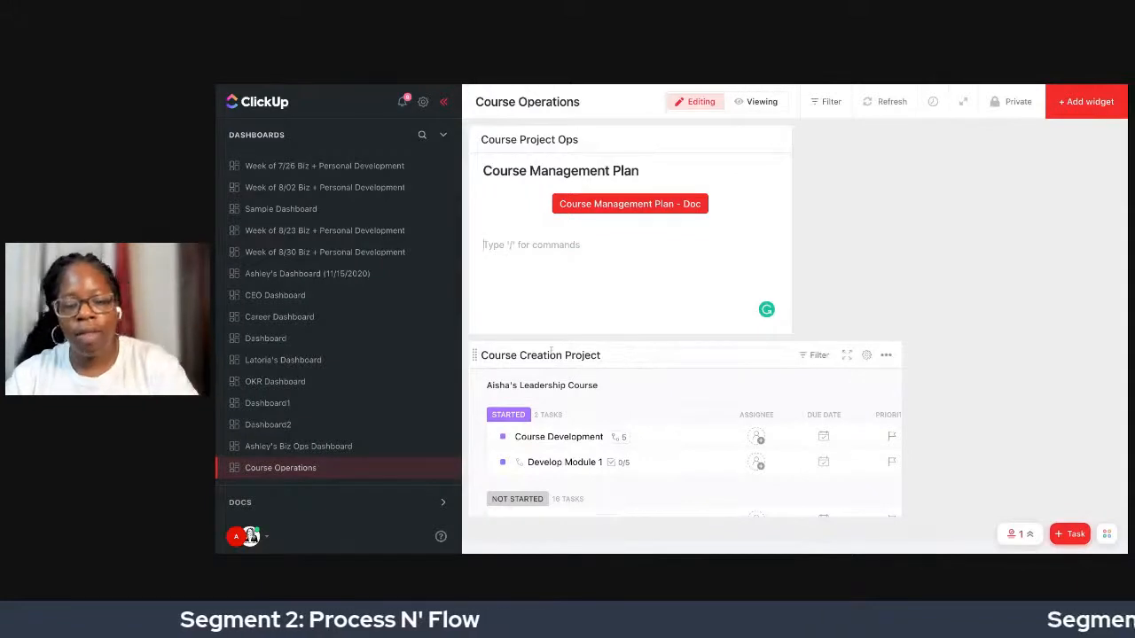
Widen the Course Creation Project widget to span the full width of the dashboard.
scroll(551, 351, "down", 2)
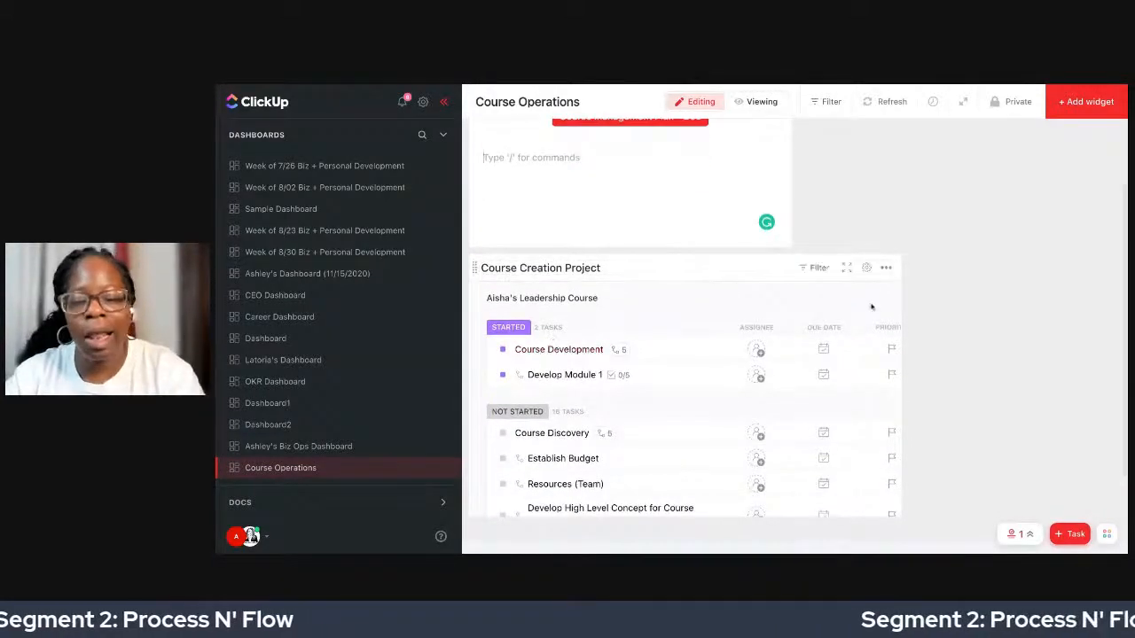
left_click_drag(900, 264, 1122, 264)
scroll(983, 313, "down", 1)
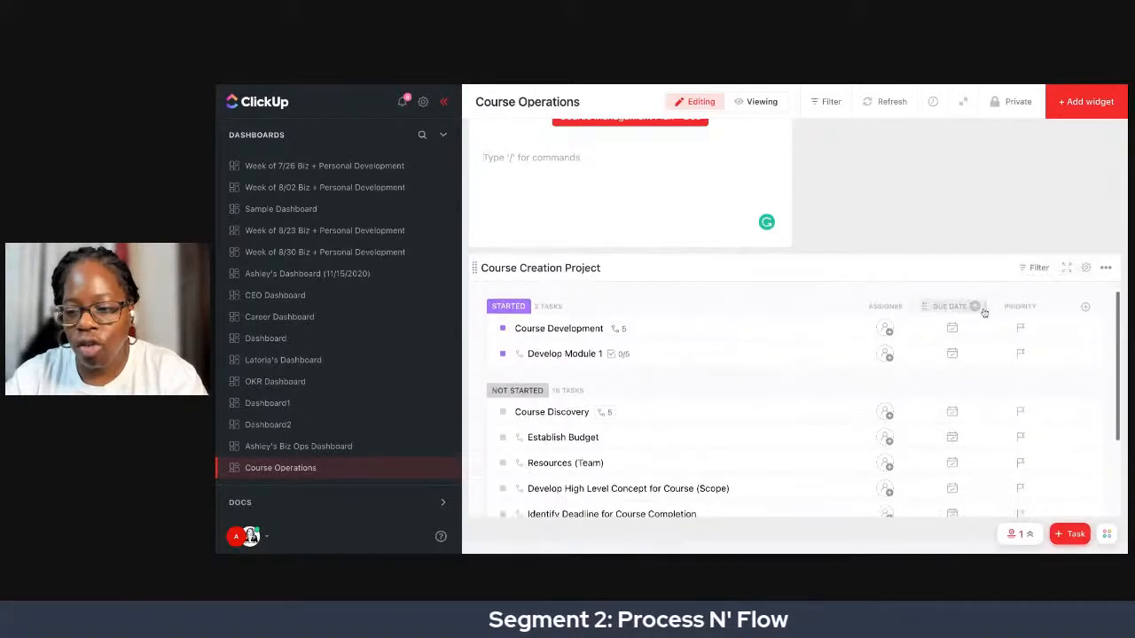
scroll(983, 313, "up", 1)
scroll(1006, 248, "down", 1)
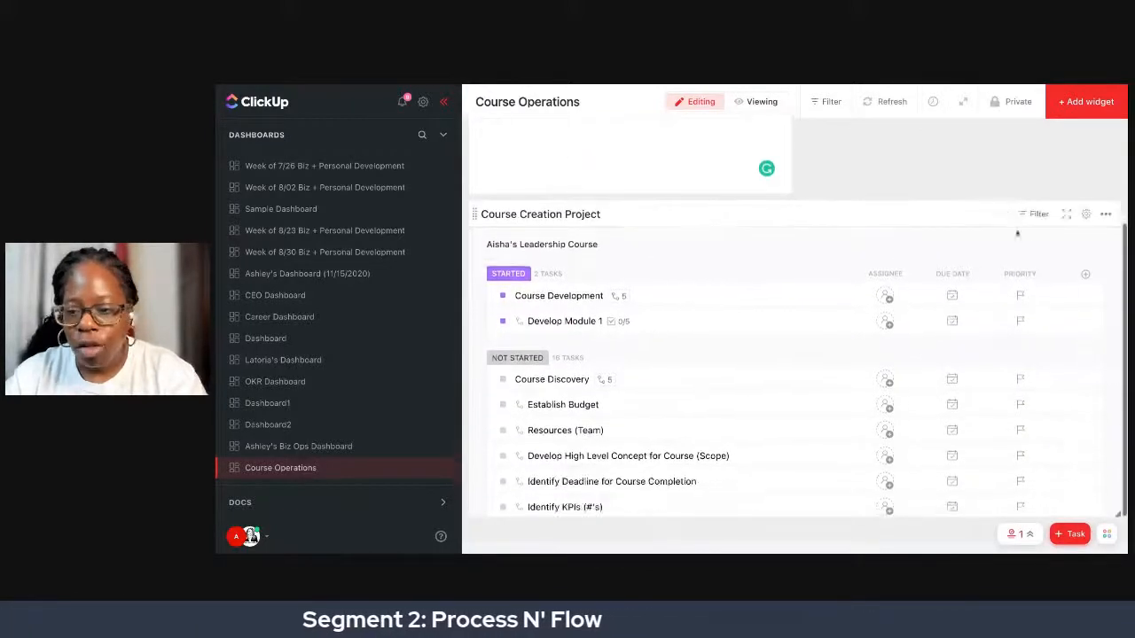
Check the Course Creation Project widget's filter options and the Course Development task's details.
left_click(1037, 216)
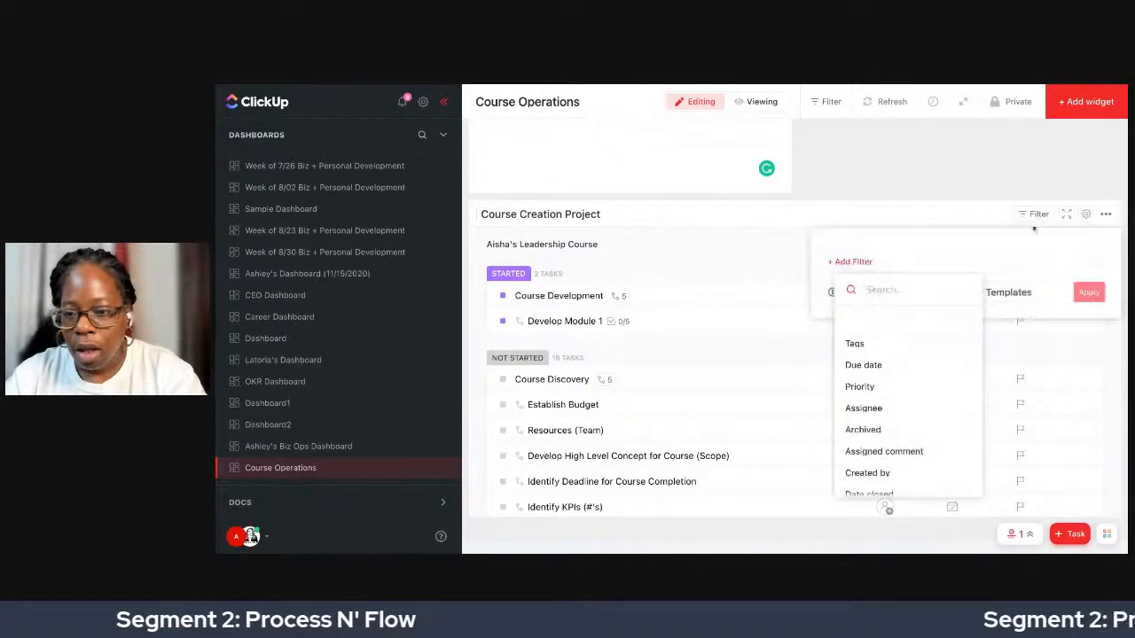
left_click(1005, 259)
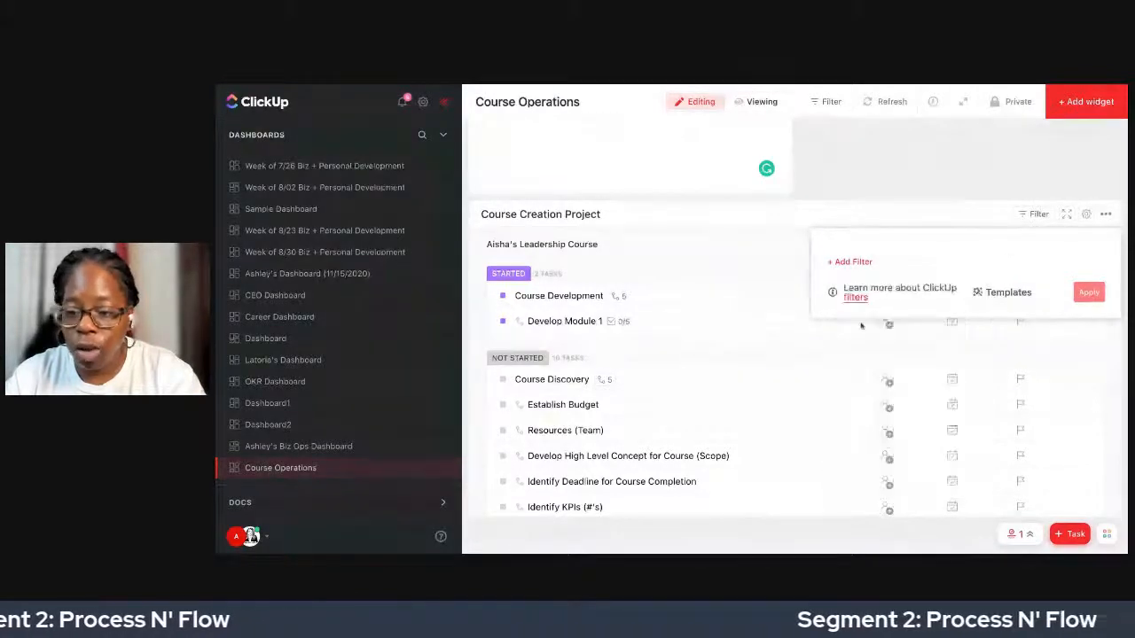
left_click(839, 372)
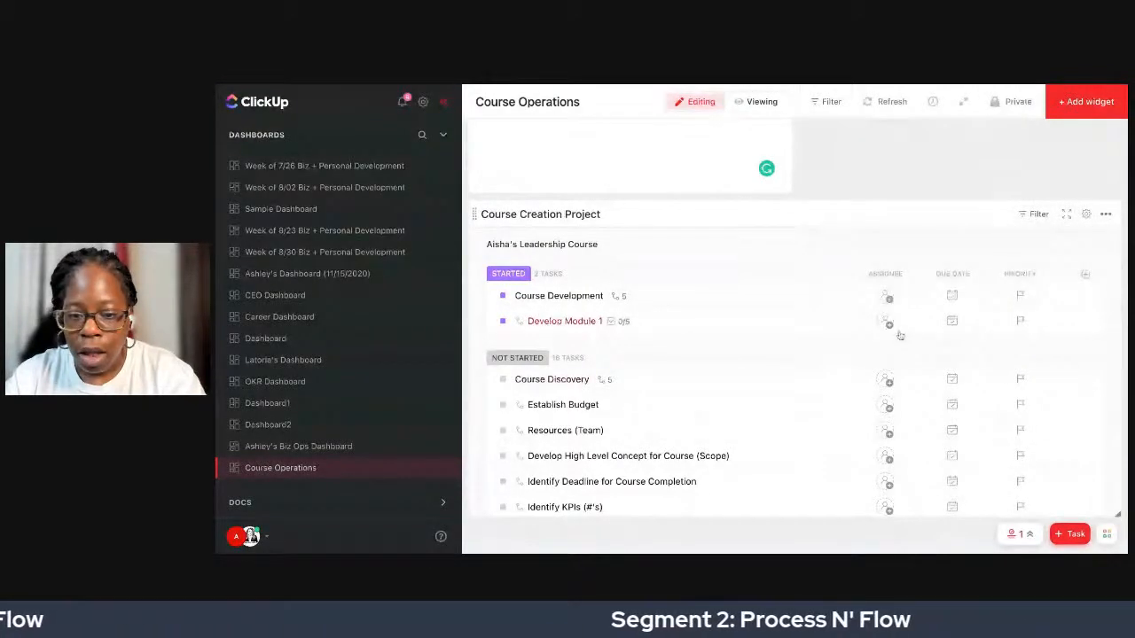
scroll(899, 335, "down", 1)
scroll(905, 335, "up", 1)
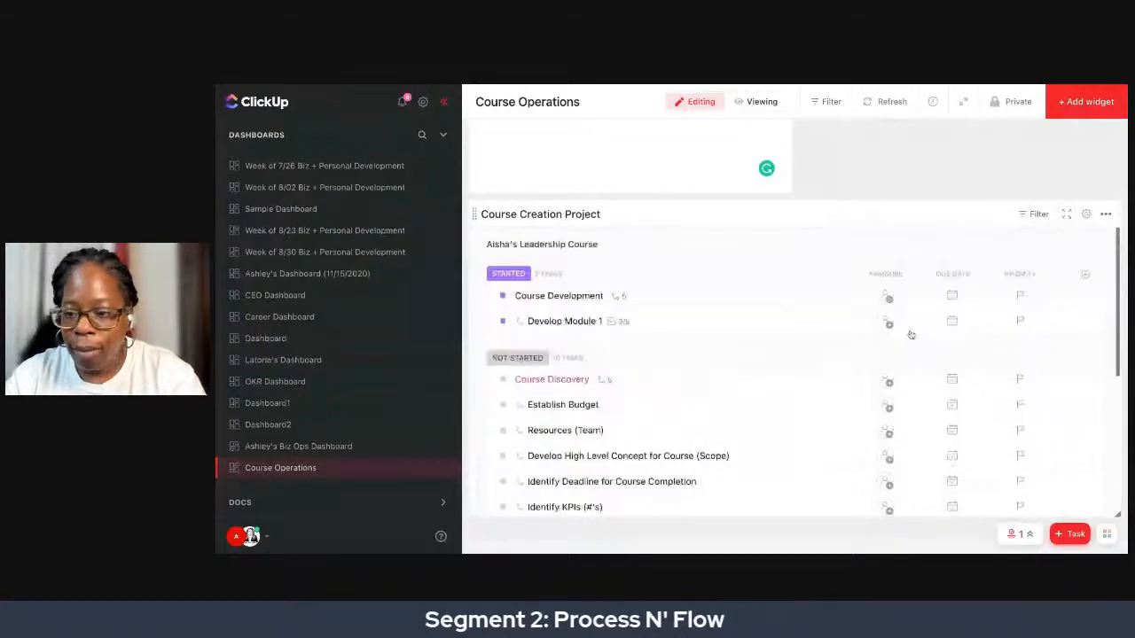
left_click(953, 298)
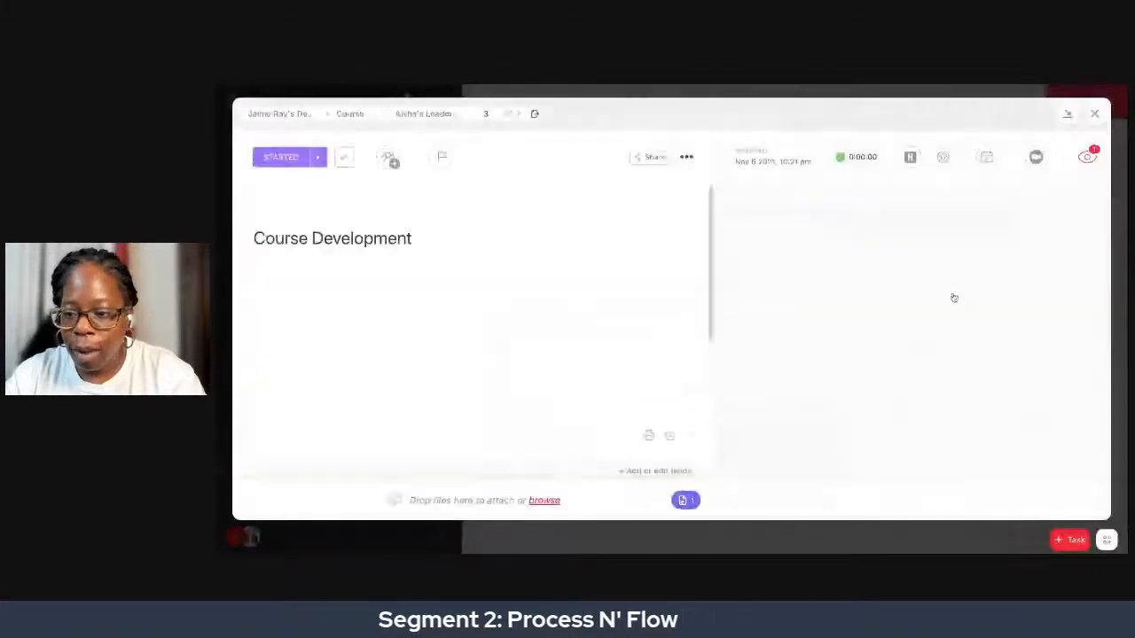
left_click(1094, 115)
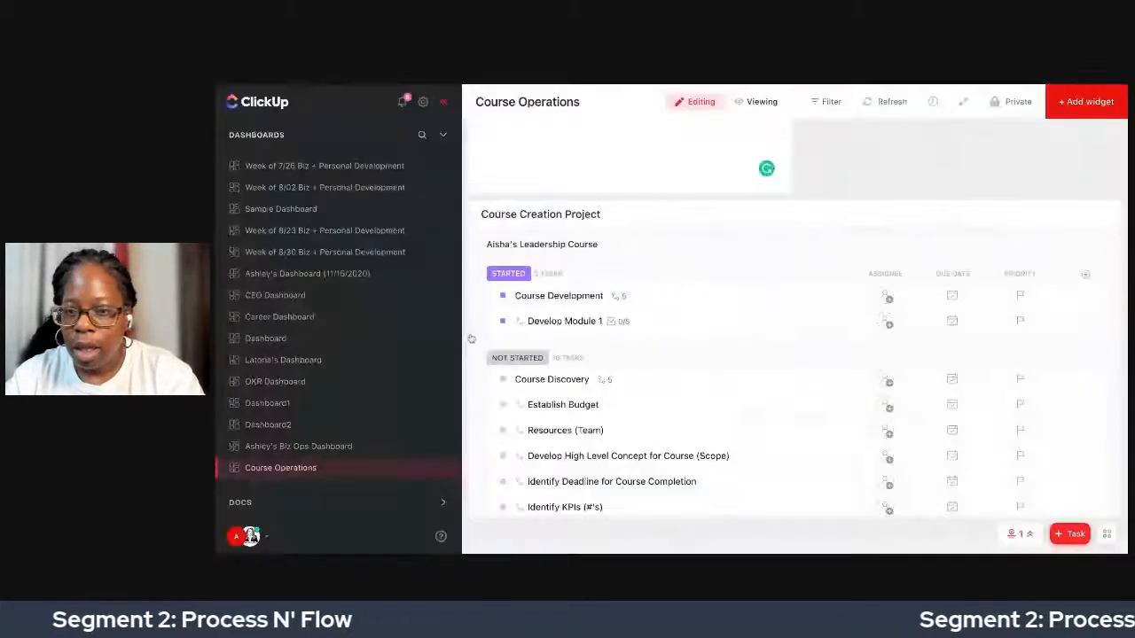
Return to the Spaces hierarchy and open the Leadership Course list in the Course Creation folder.
scroll(376, 350, "up", 5)
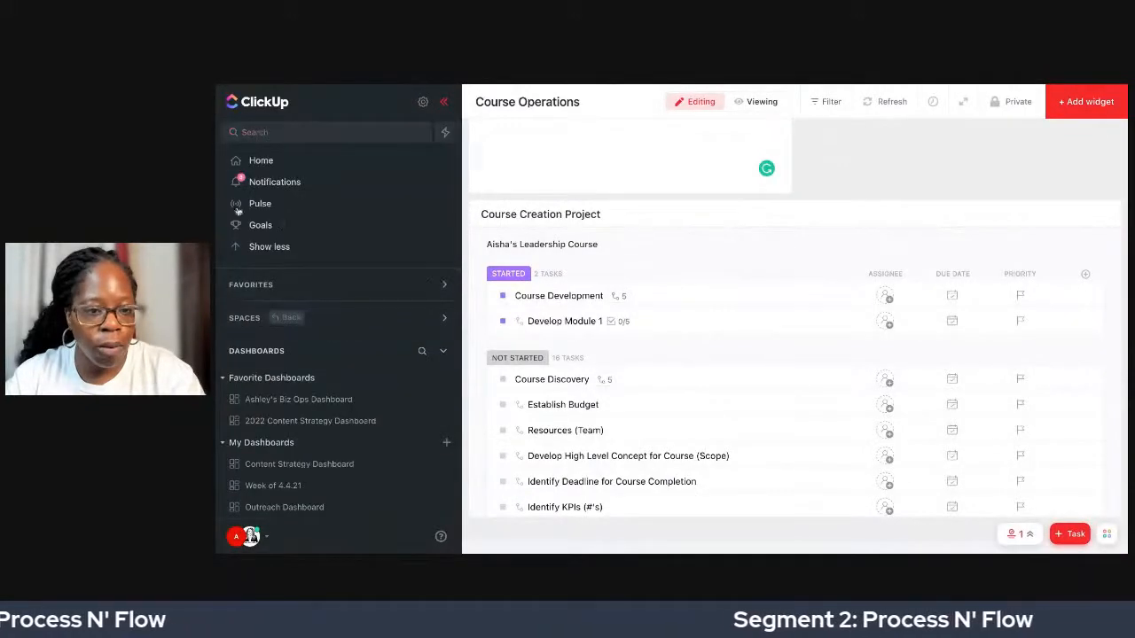
left_click(294, 317)
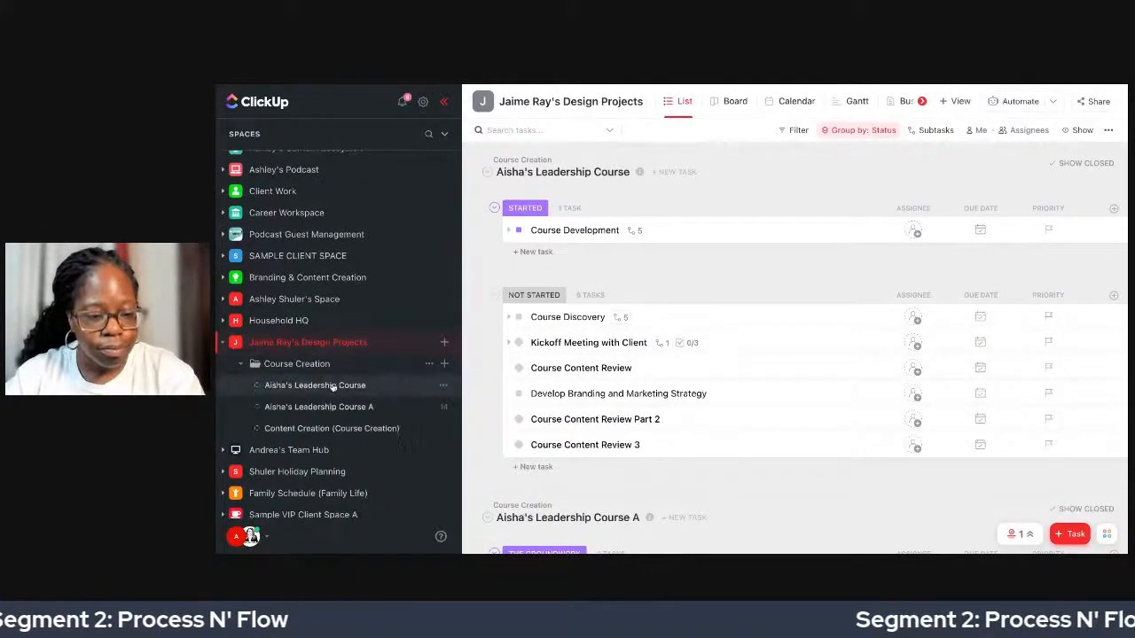
left_click(335, 385)
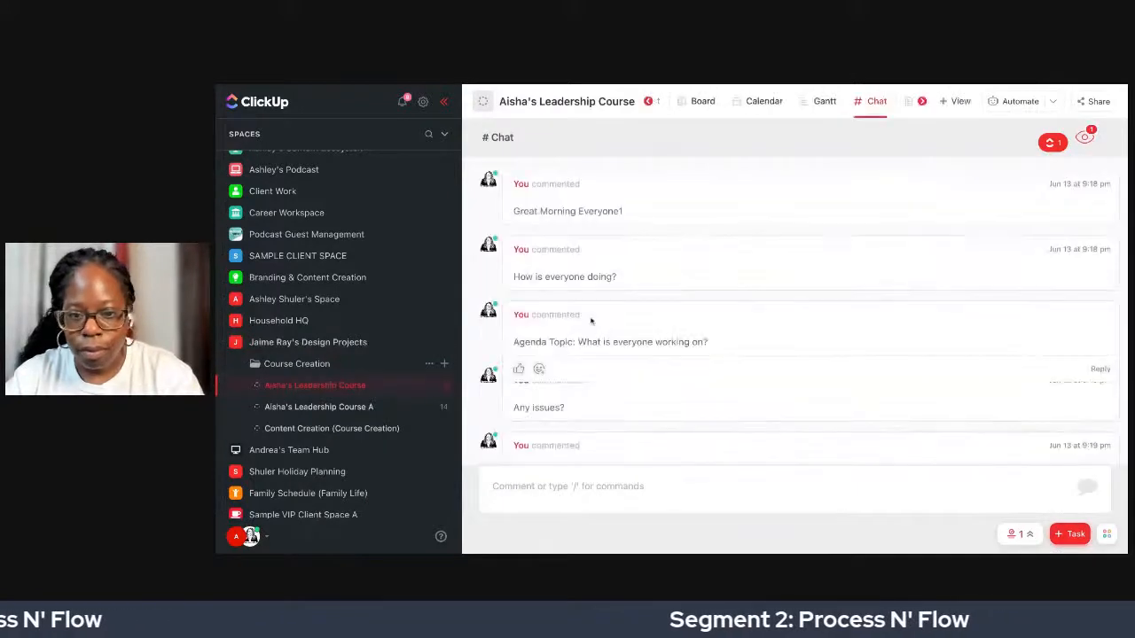
Show the Leadership Course's task list and assign The Groundwork as the Project Phase for the Not Started course task.
scroll(581, 306, "down", 2)
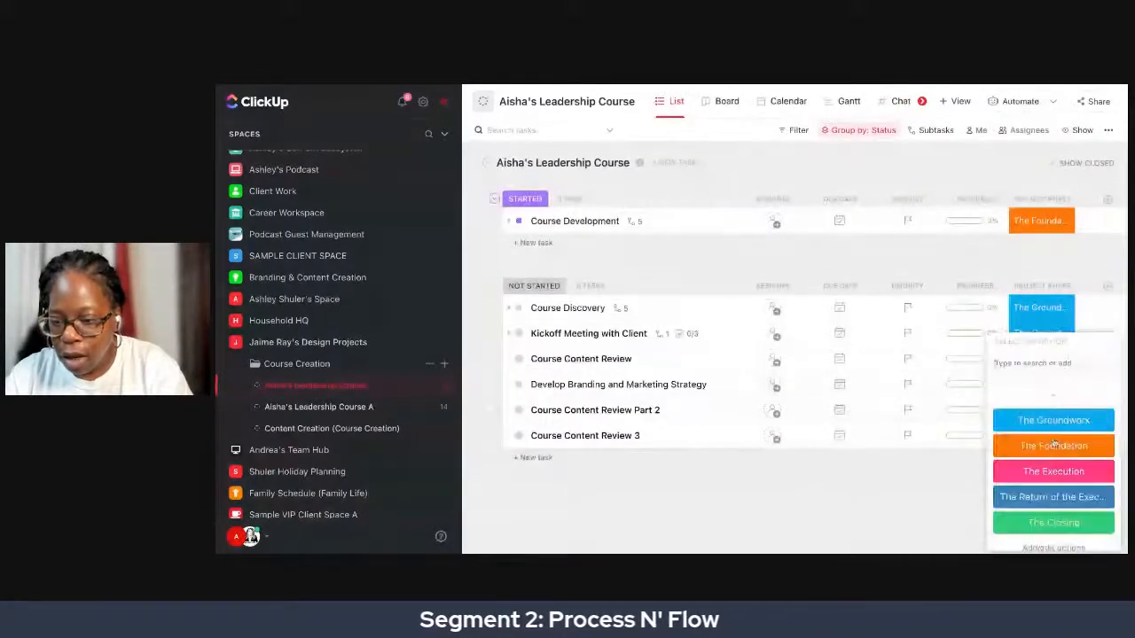
left_click(1053, 421)
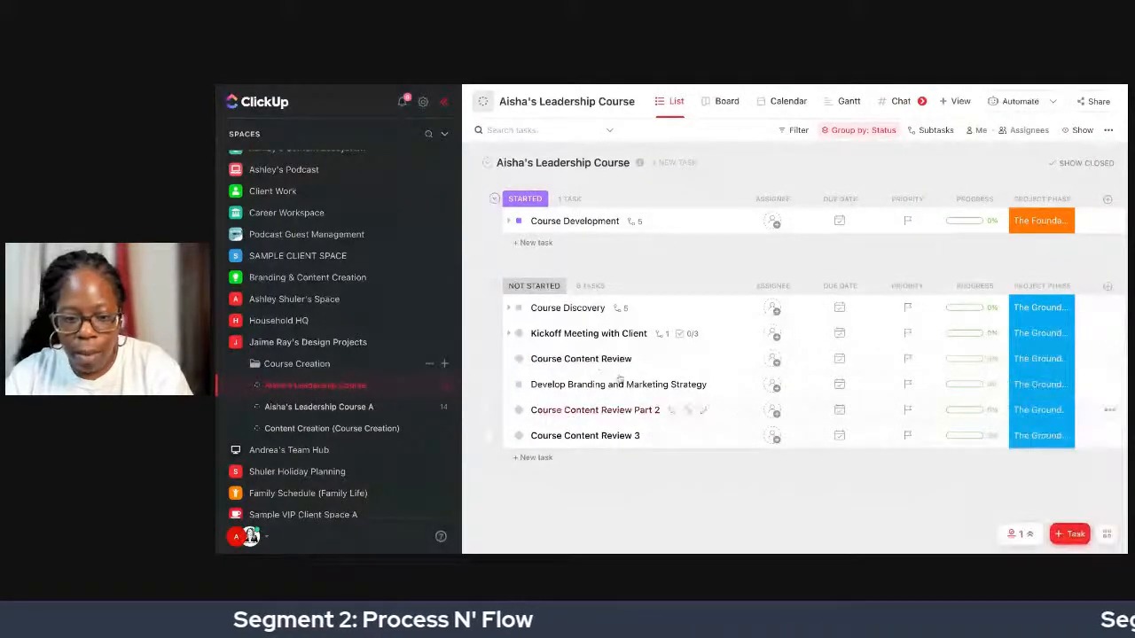
Expand the Course Discovery task's subtasks and set the parent task's status to Started.
left_click(507, 309)
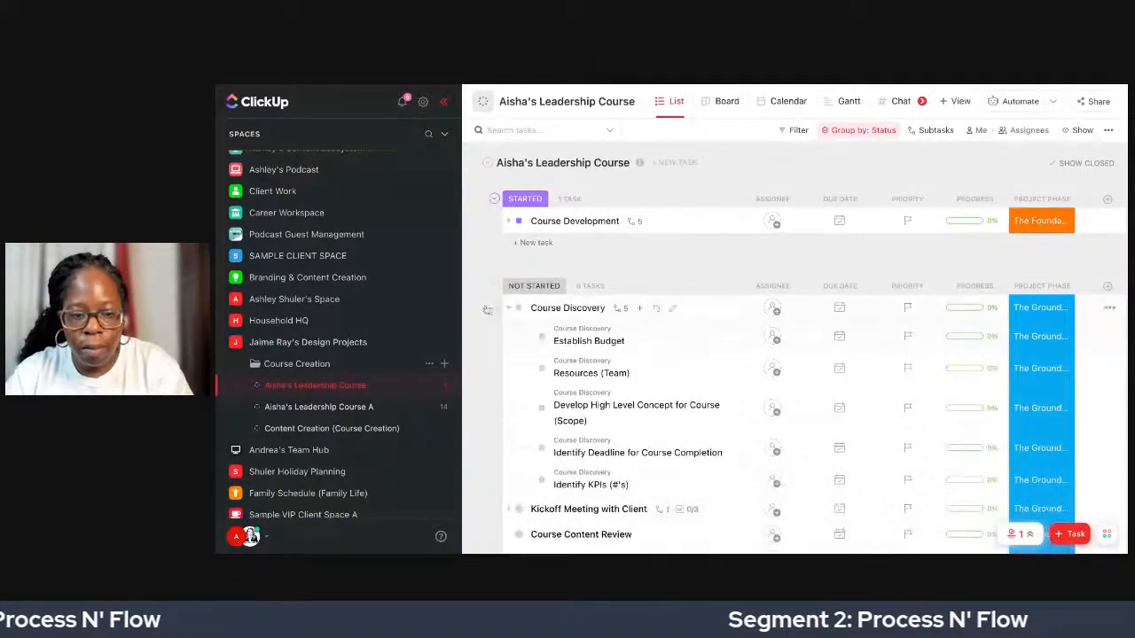
left_click(487, 308)
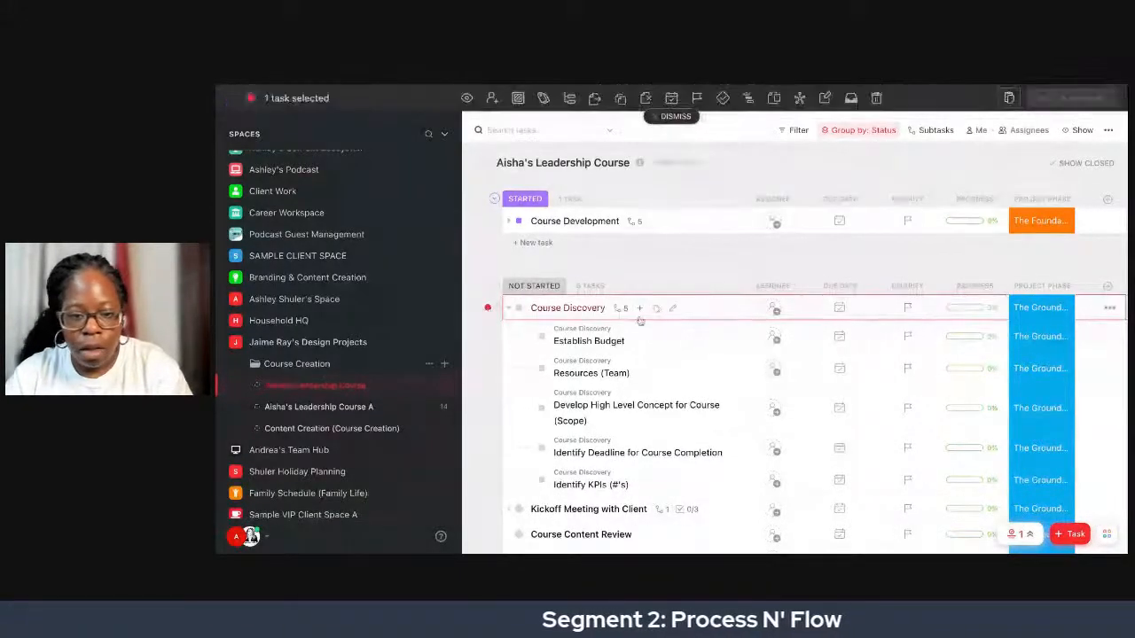
left_click(517, 100)
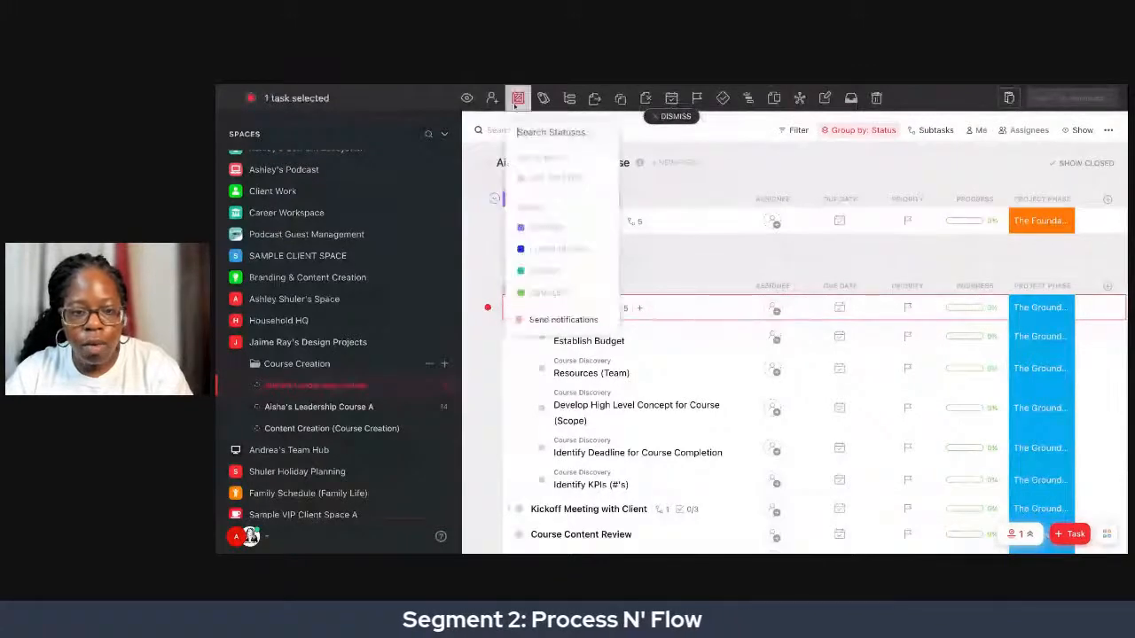
left_click(546, 228)
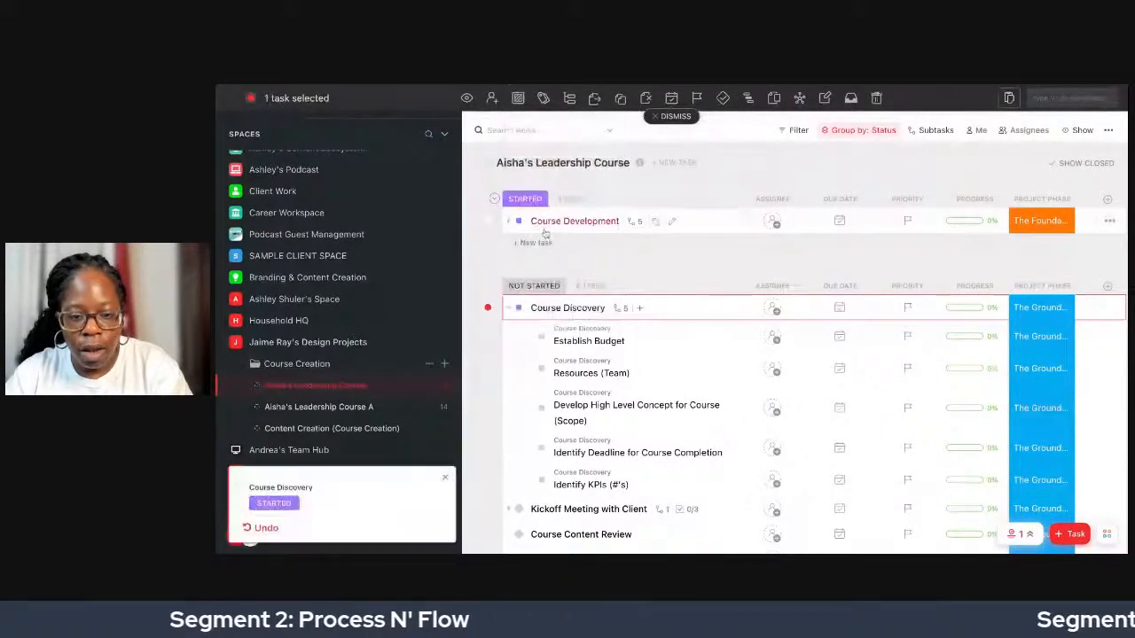
Set the Kickoff Meeting with Client task's status to Started and return to the task list.
scroll(541, 277, "down", 1)
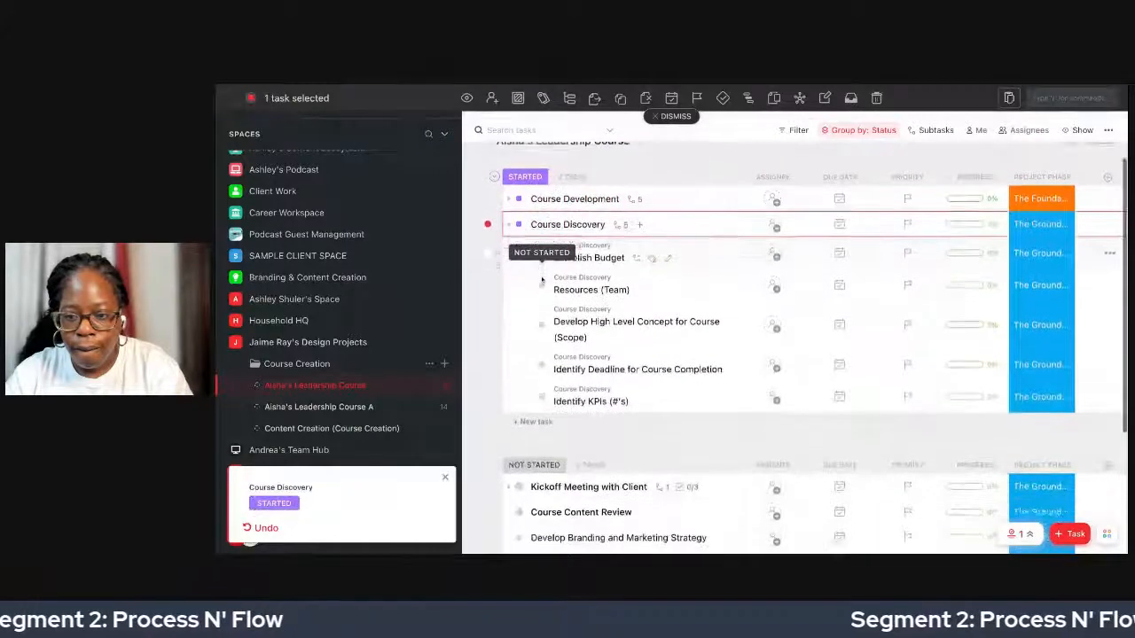
scroll(541, 280, "down", 3)
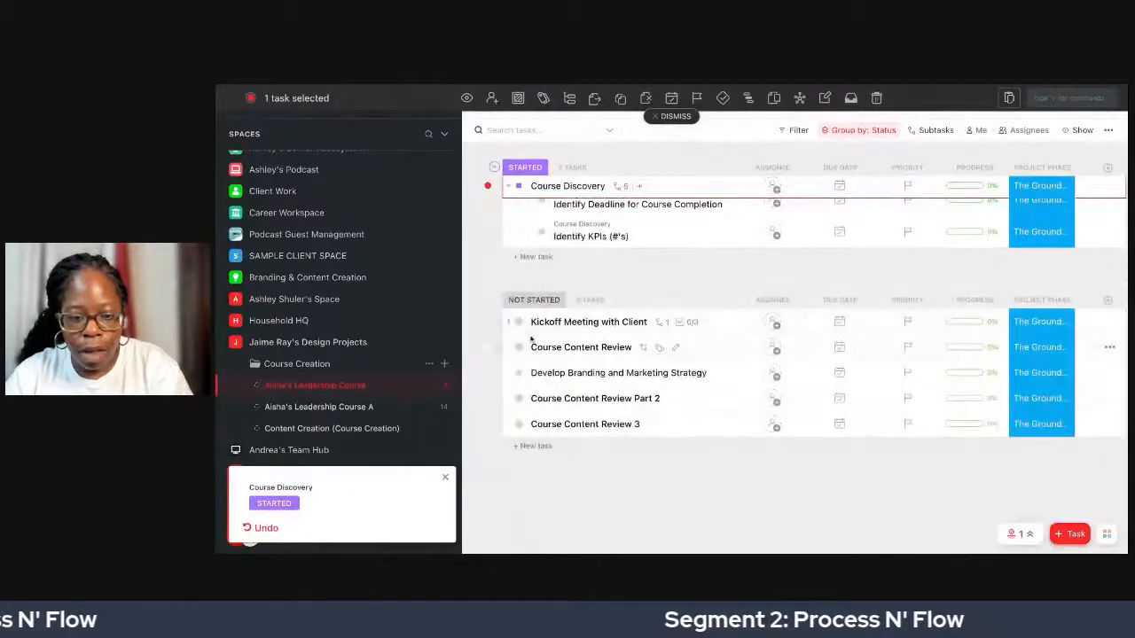
scroll(530, 350, "up", 4)
scroll(530, 351, "down", 1)
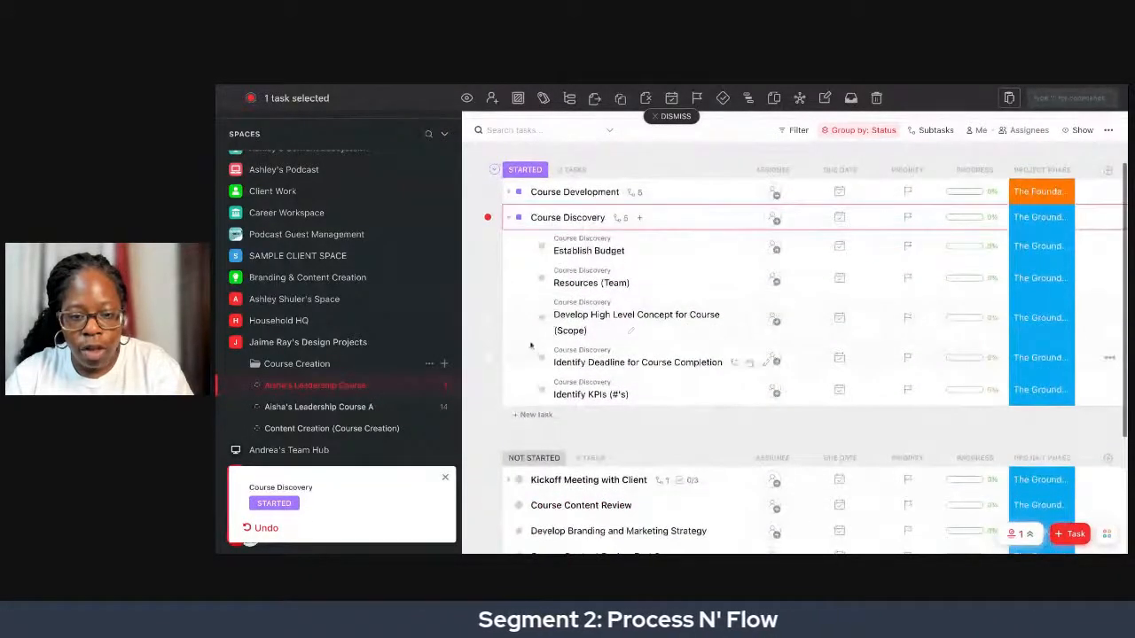
scroll(546, 335, "down", 3)
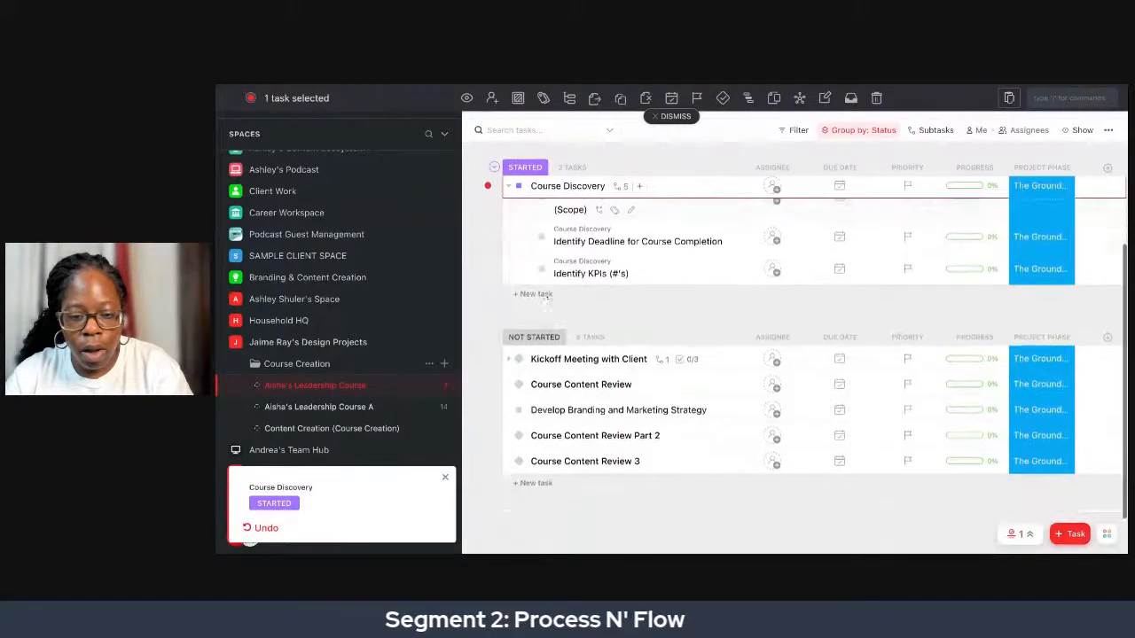
left_click(537, 361)
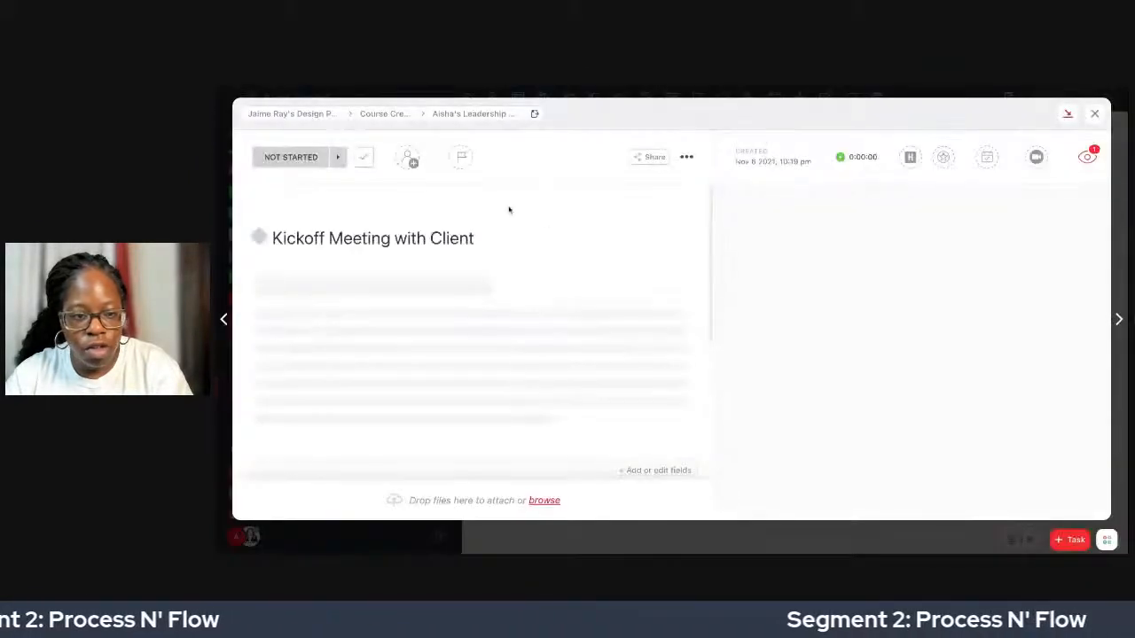
left_click(337, 159)
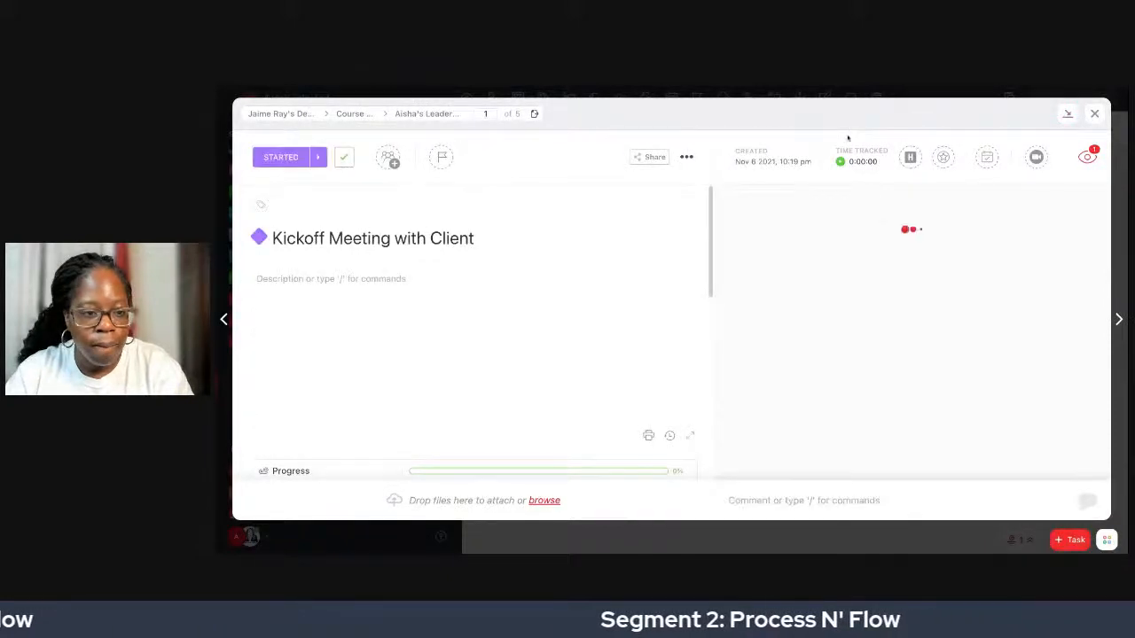
left_click(1094, 115)
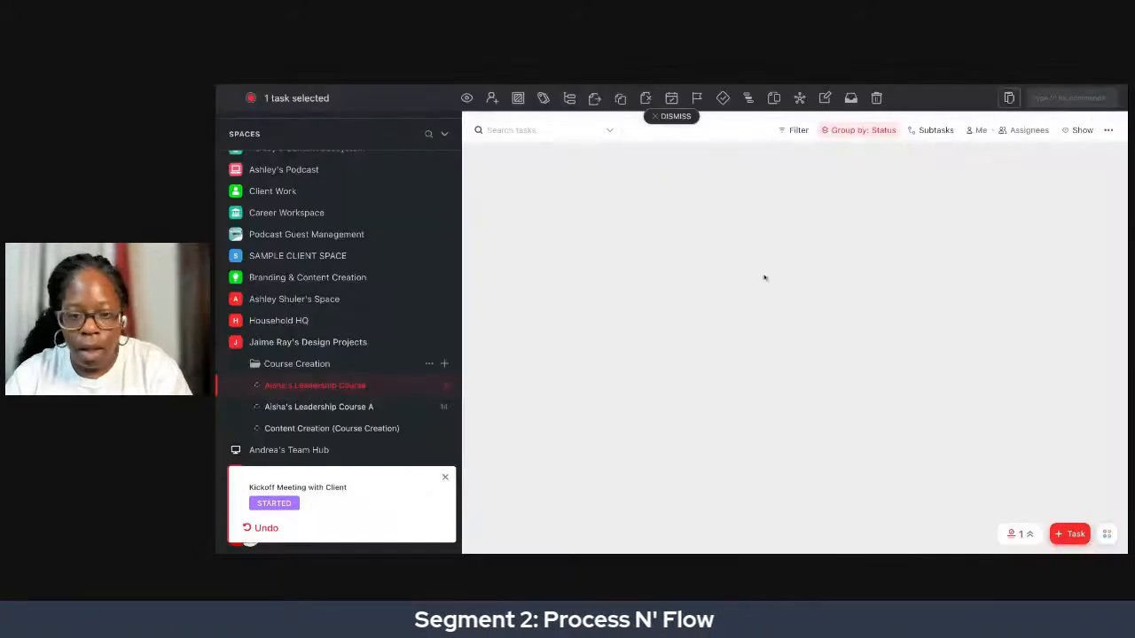
Mark the Establish Budget and Resources (Team) subtasks of Course Discovery as complete.
scroll(627, 377, "down", 2)
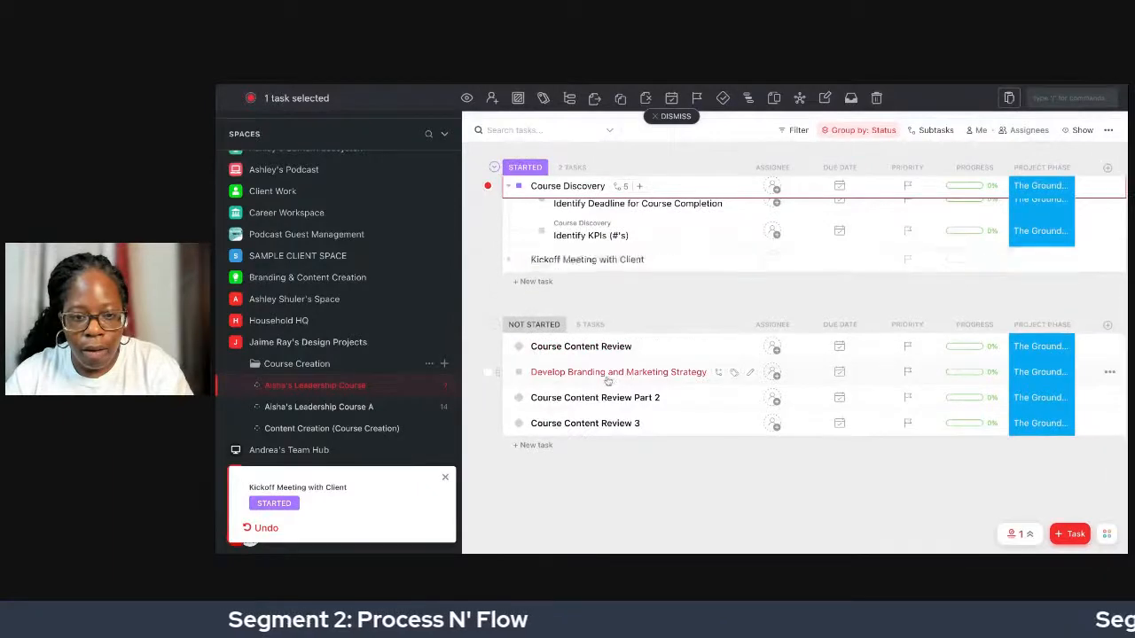
scroll(609, 352, "up", 3)
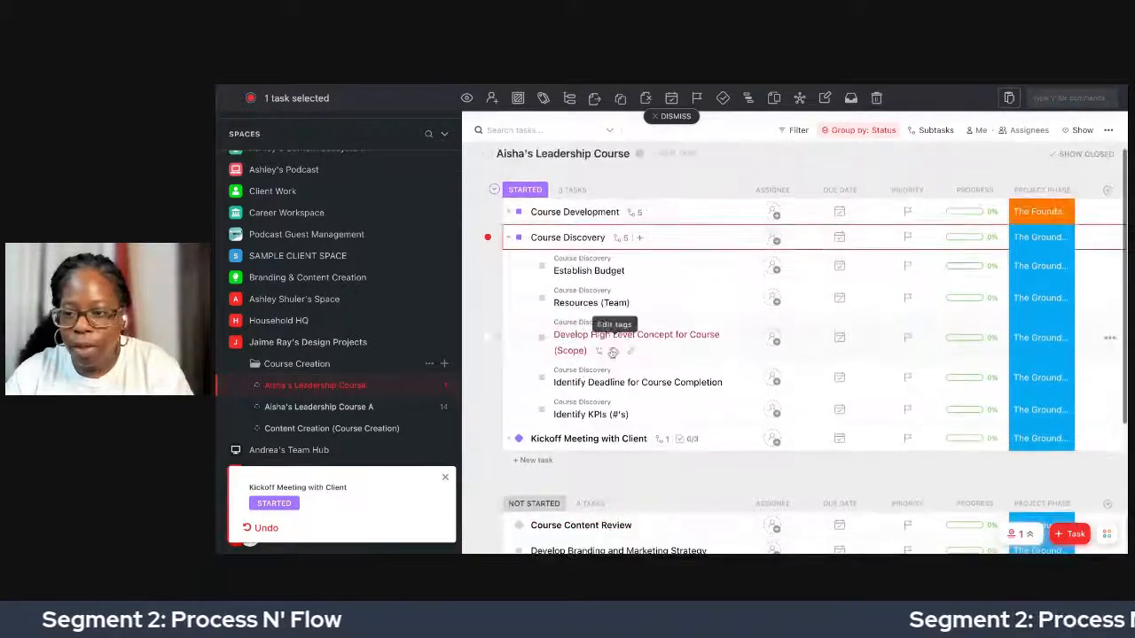
left_click(581, 270)
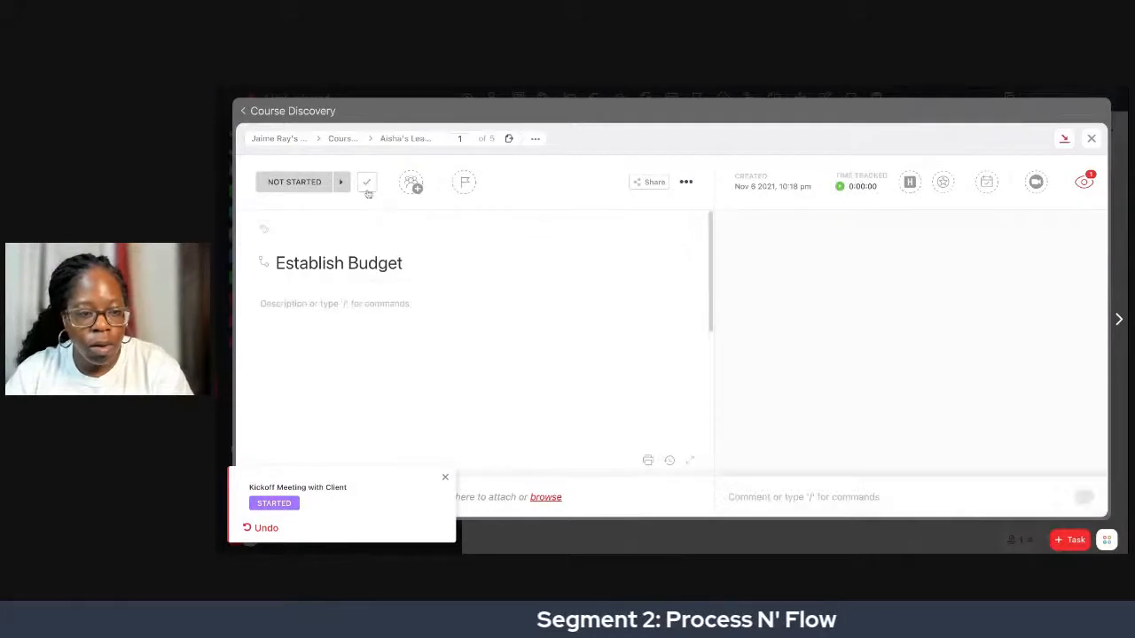
left_click(366, 187)
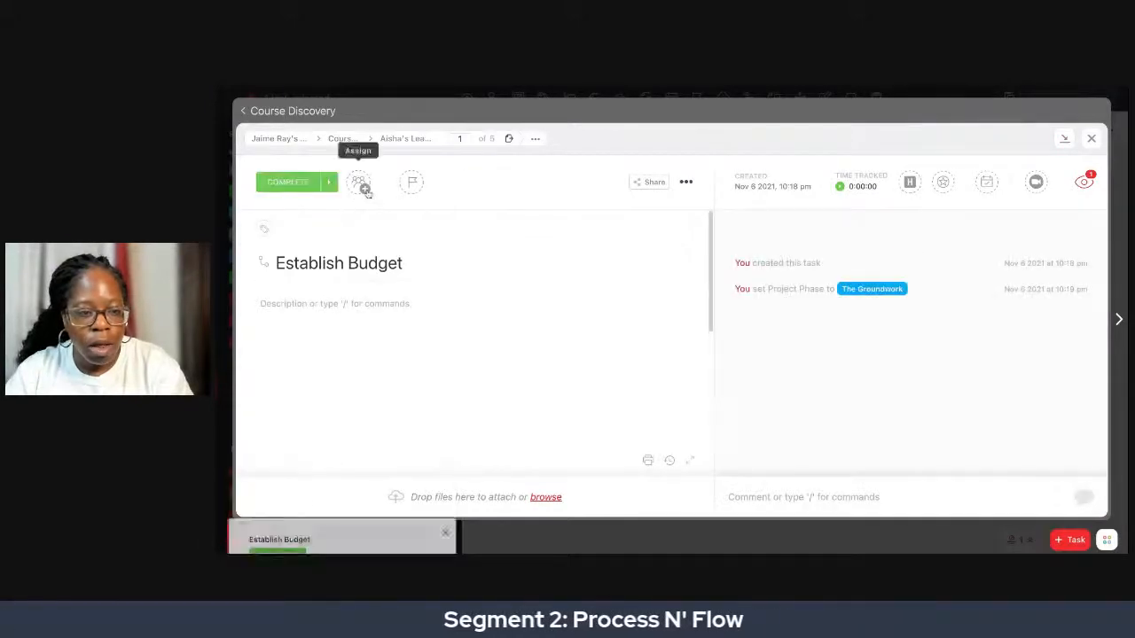
left_click(1092, 139)
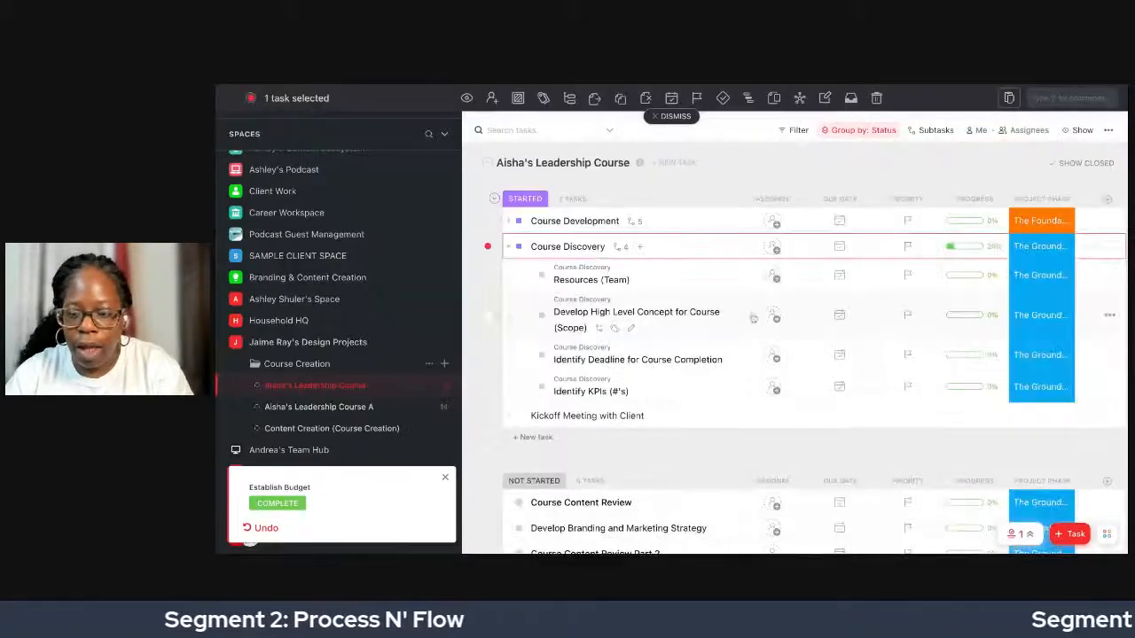
left_click(641, 280)
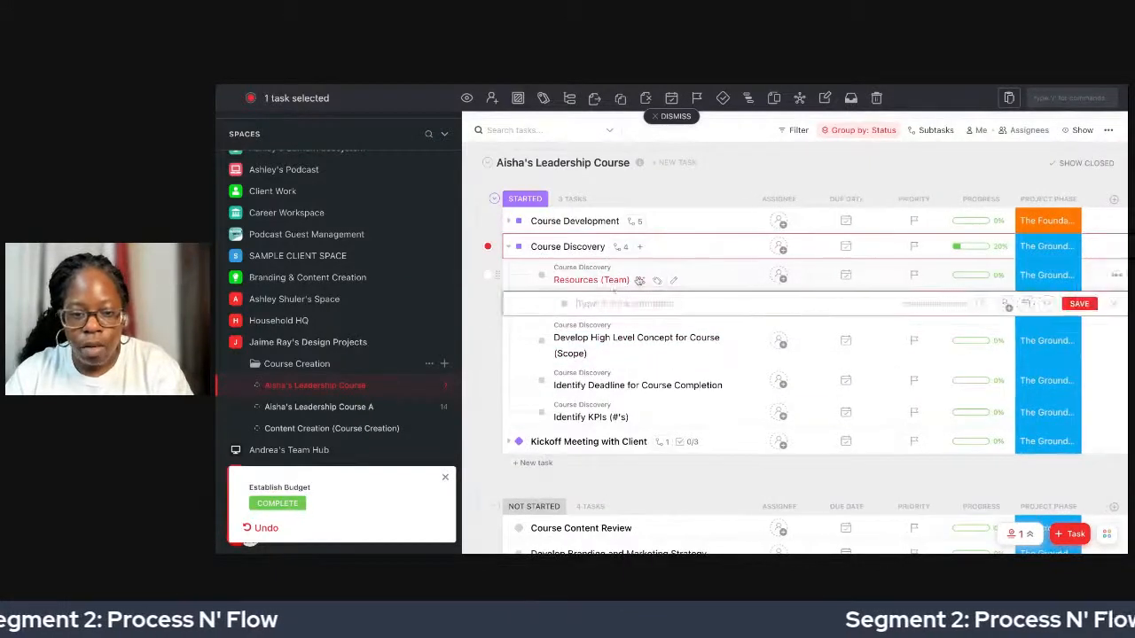
left_click(607, 284)
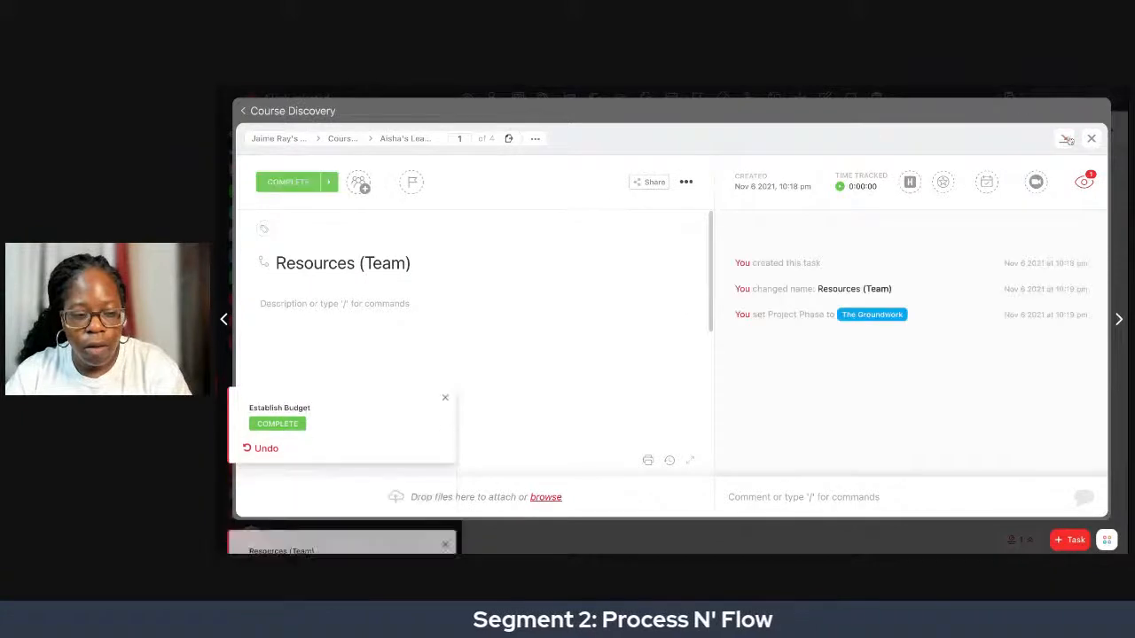
left_click(1091, 139)
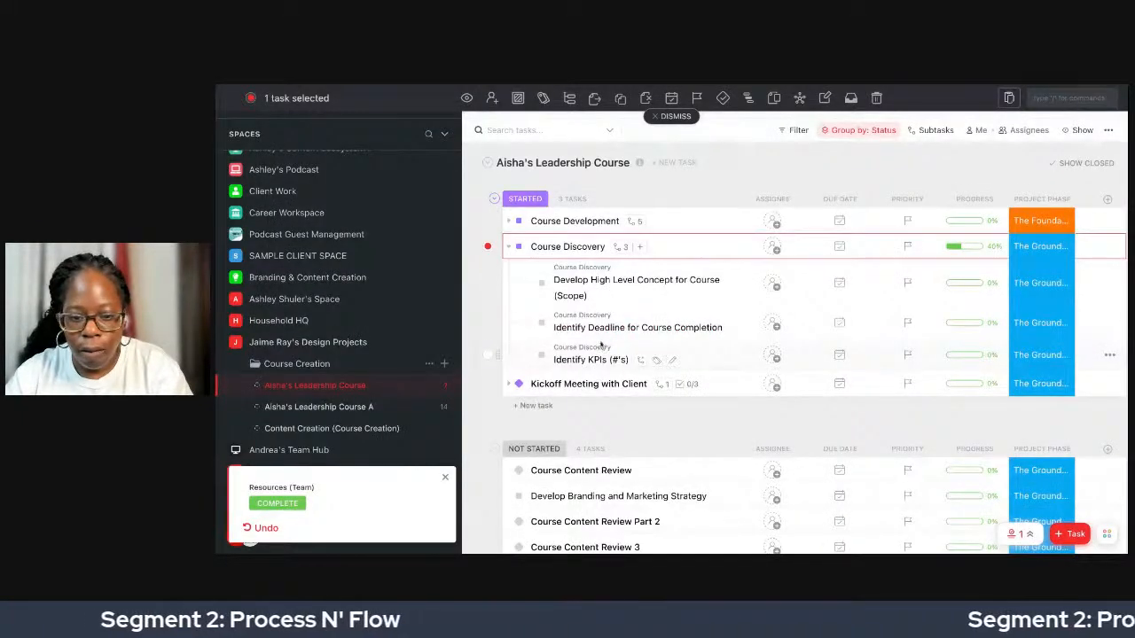
Check off Develop Slide Deck and Develop Talking Points in the Kickoff Meeting with Client checklist and review the task's progress.
scroll(600, 345, "down", 1)
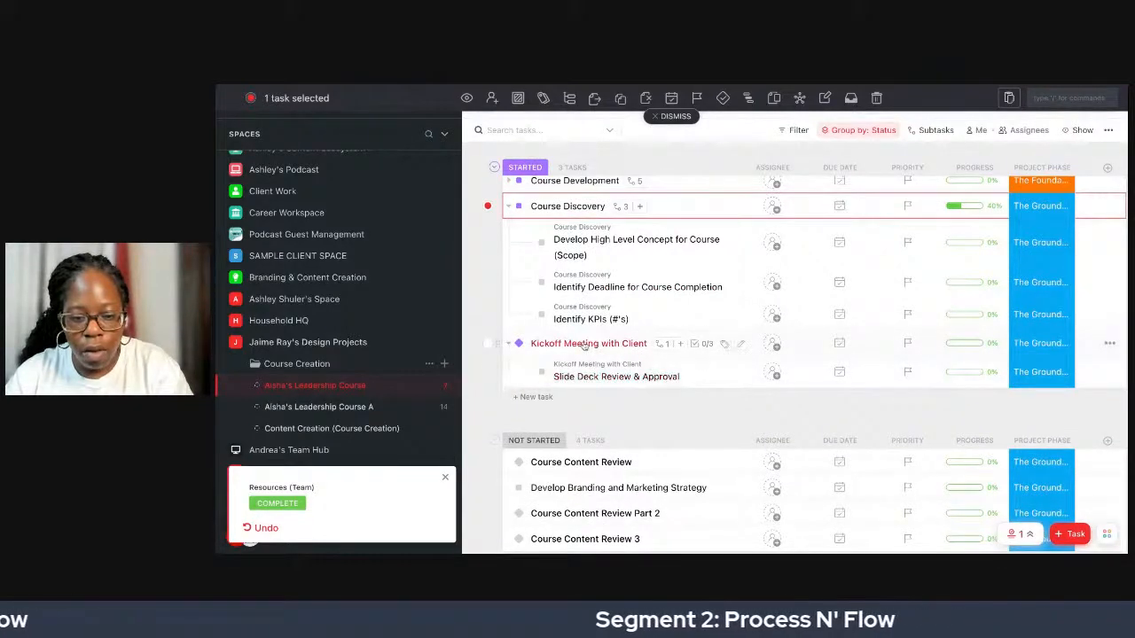
left_click(584, 344)
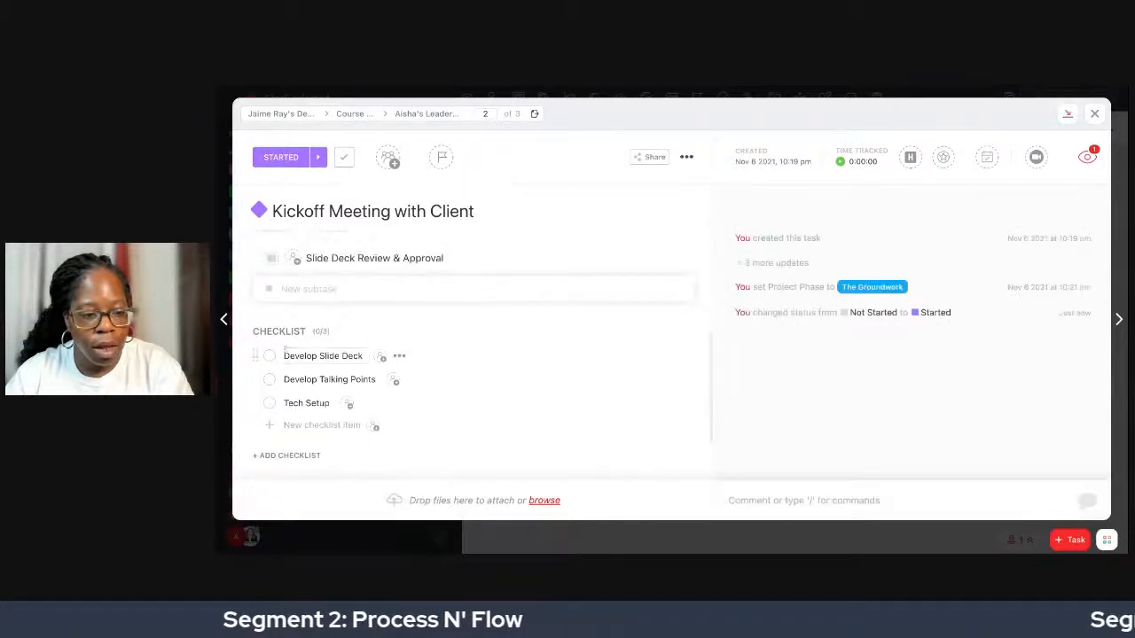
left_click(270, 357)
left_click(269, 356)
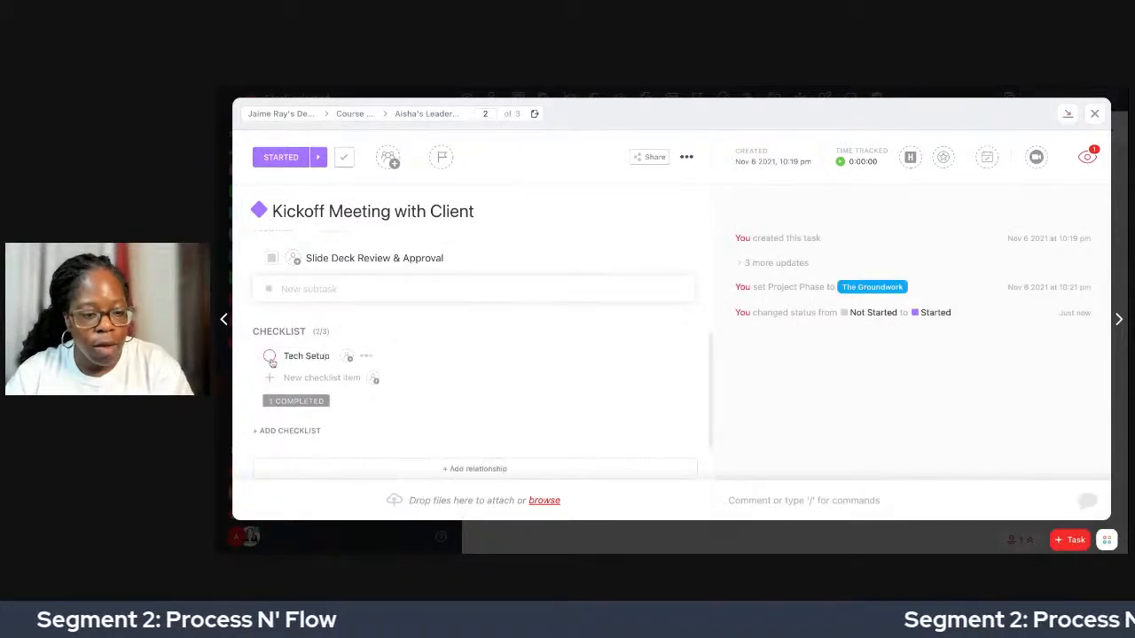
left_click(1096, 117)
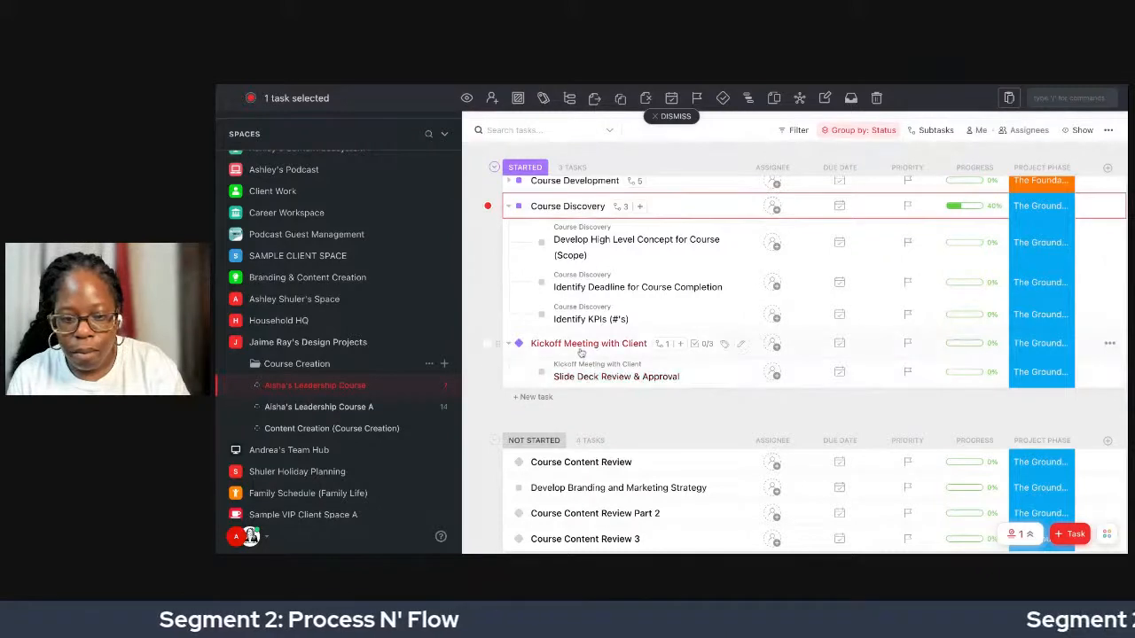
left_click(580, 350)
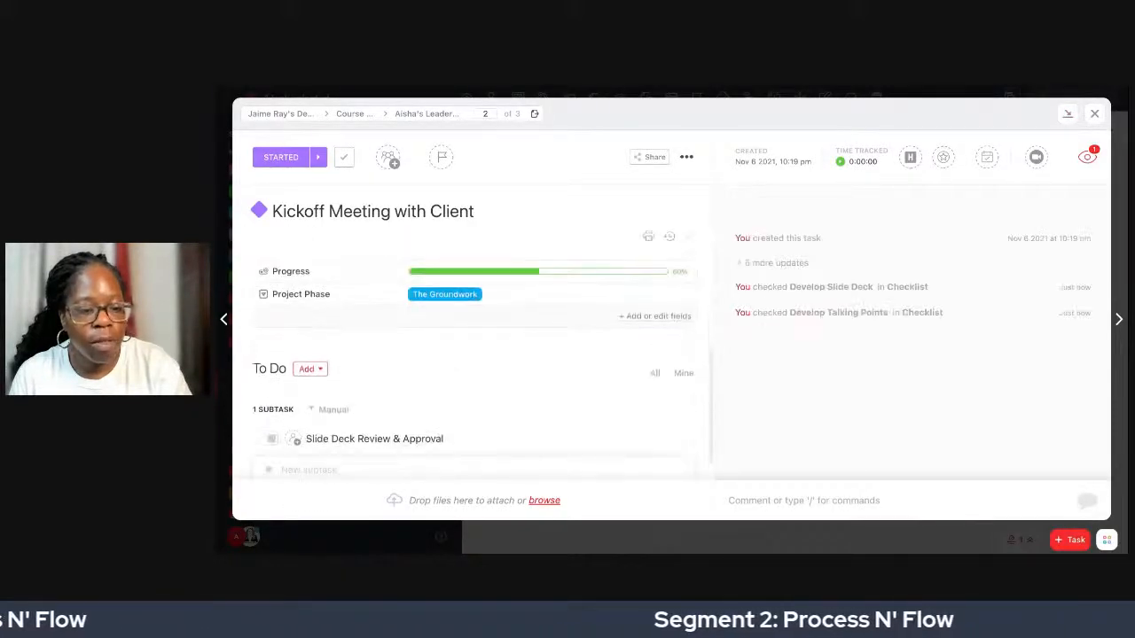
scroll(470, 354, "down", 3)
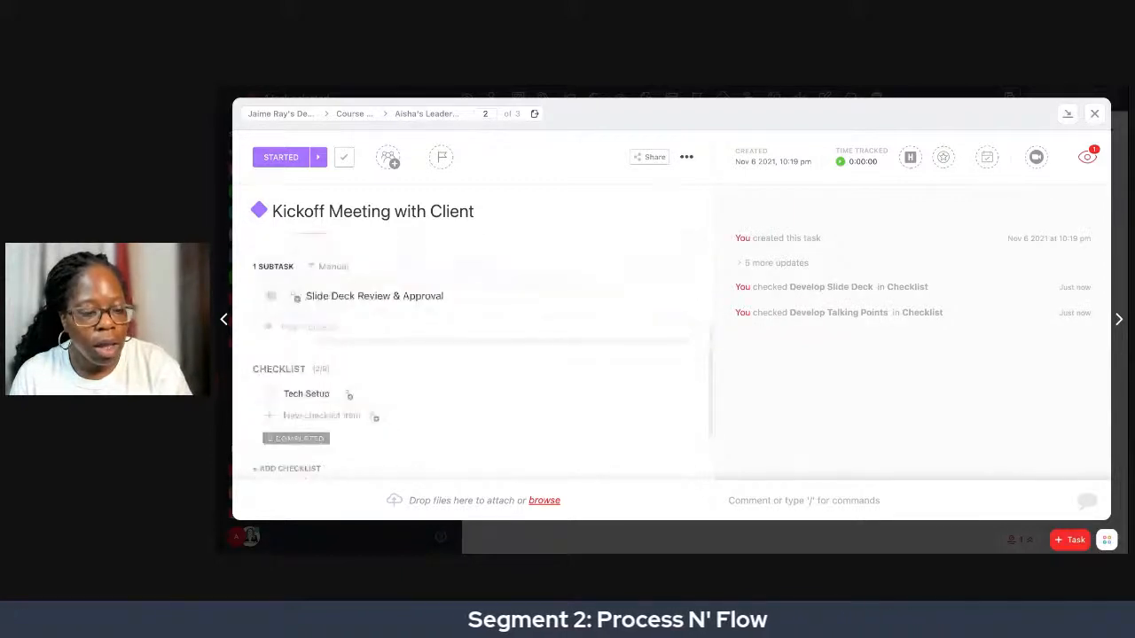
scroll(465, 310, "up", 1)
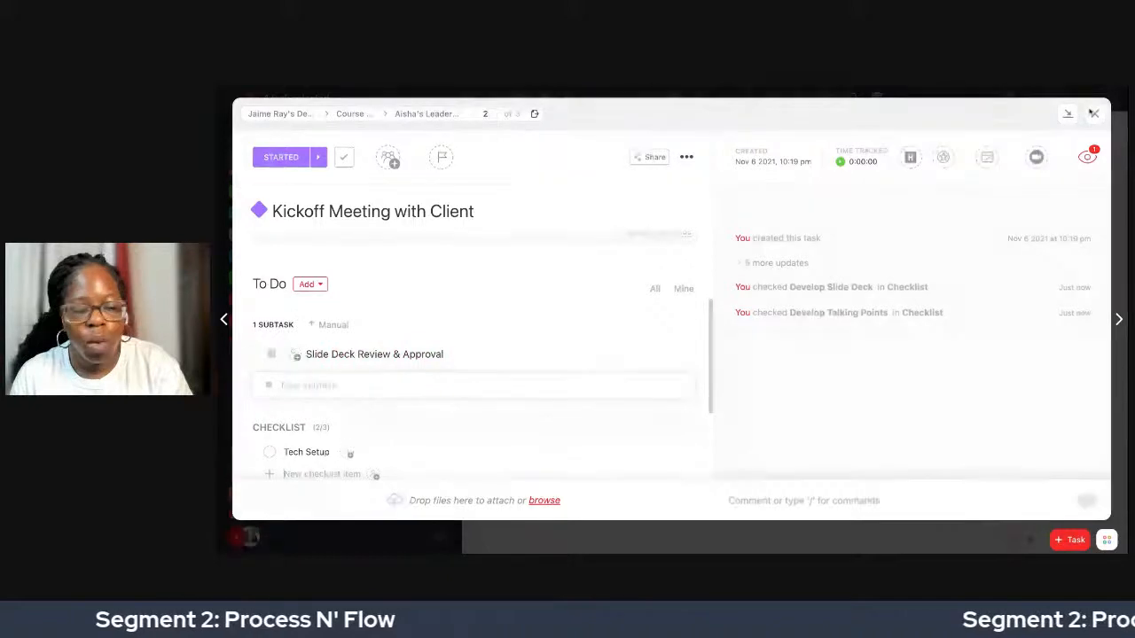
left_click(1093, 114)
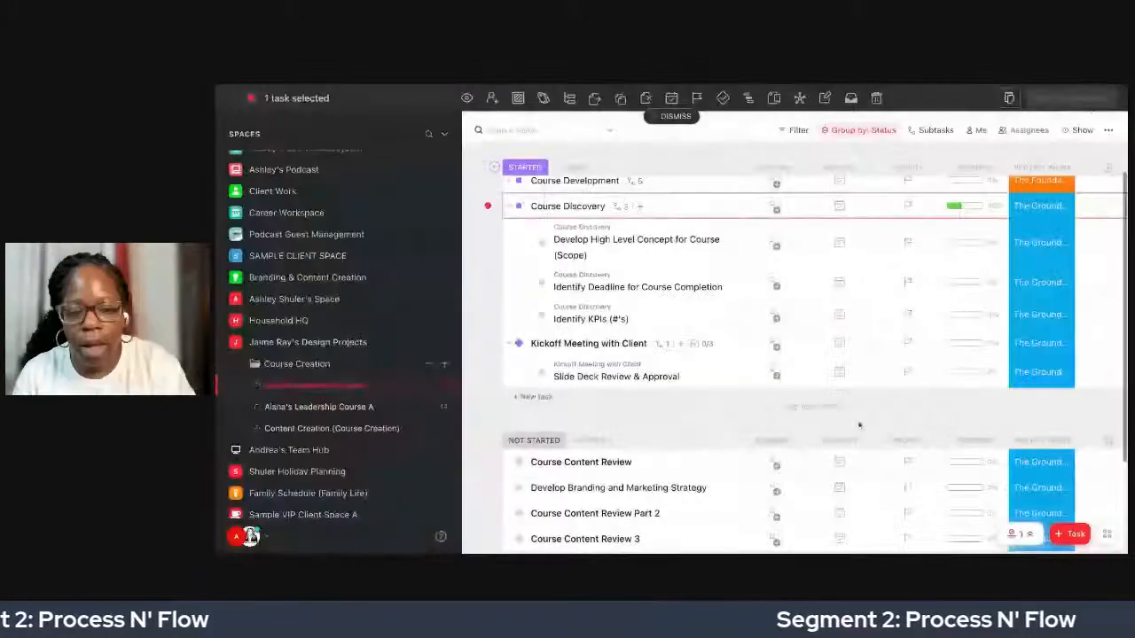
Deselect the Course Discovery task and reopen the Course Operations dashboard to review the Course Creation Project widget's tasks.
scroll(857, 425, "down", 3)
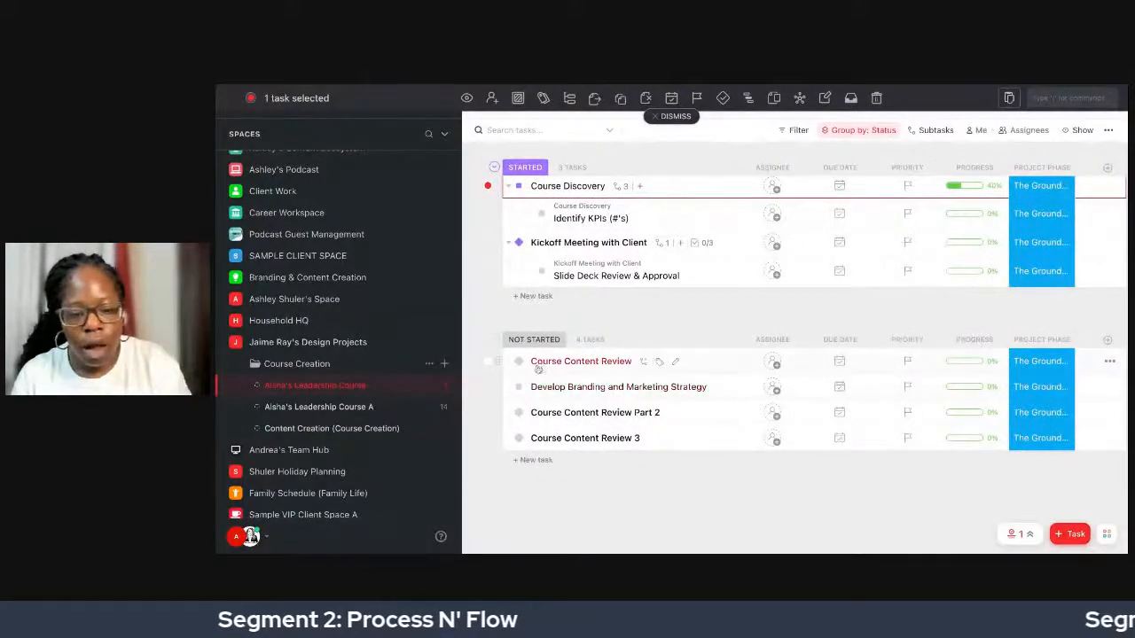
left_click(487, 187)
scroll(337, 355, "up", 2)
scroll(306, 383, "down", 10)
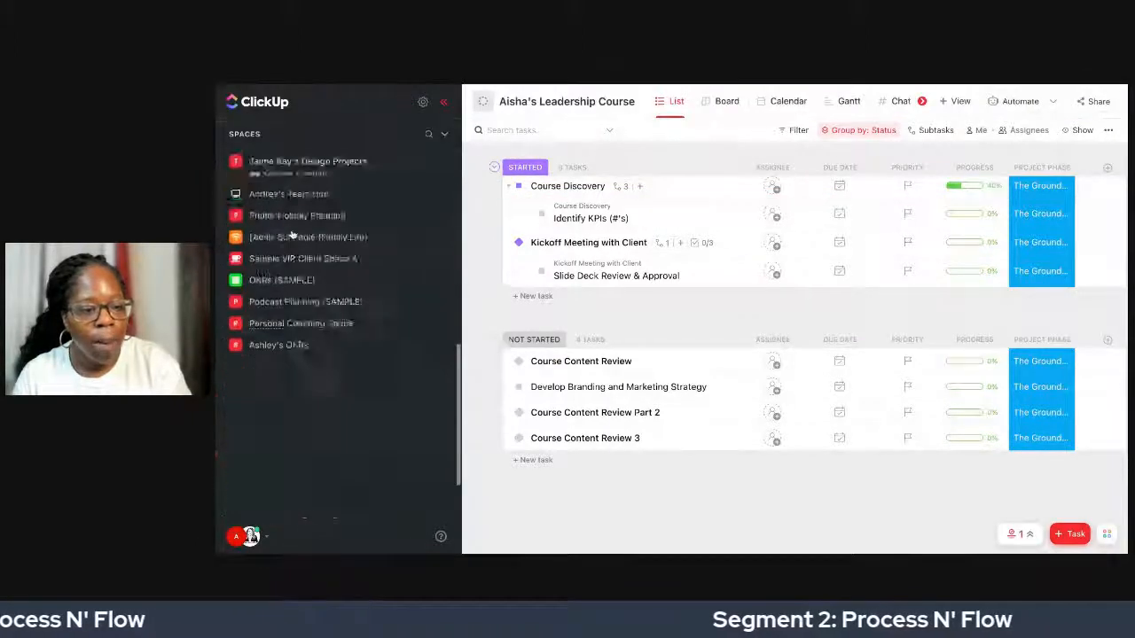
left_click(302, 470)
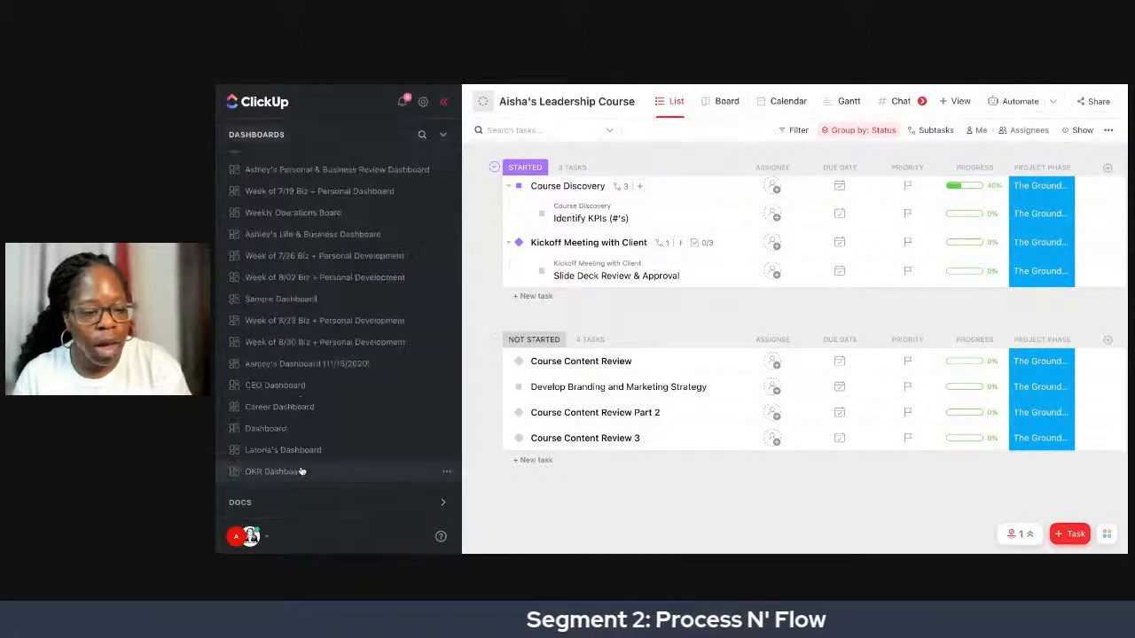
scroll(298, 425, "down", 5)
left_click(307, 470)
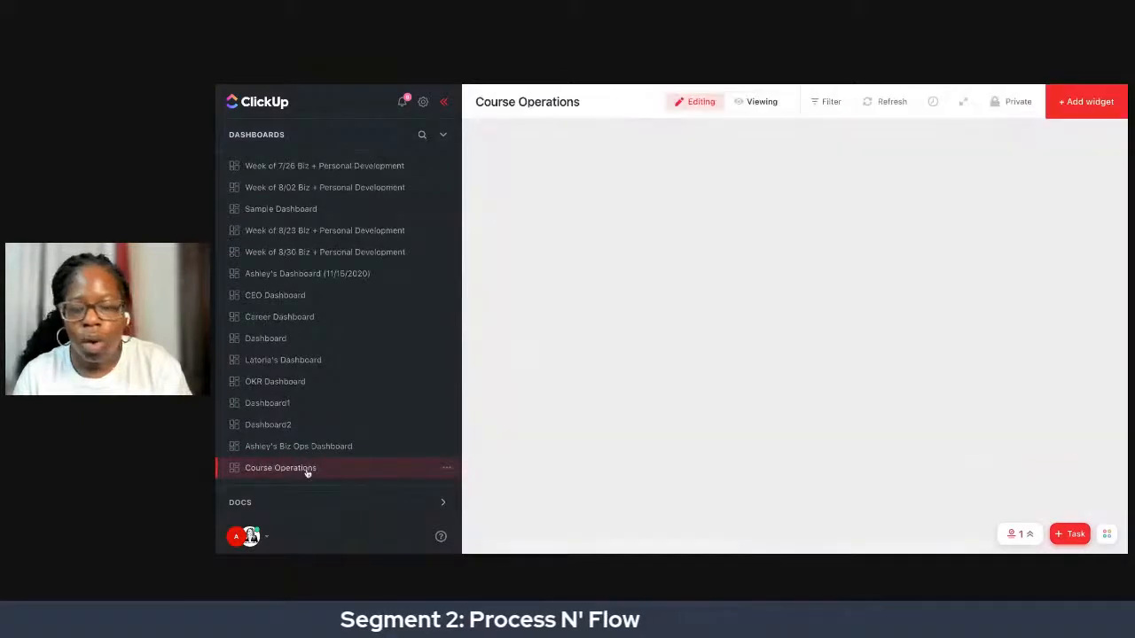
scroll(705, 411, "down", 2)
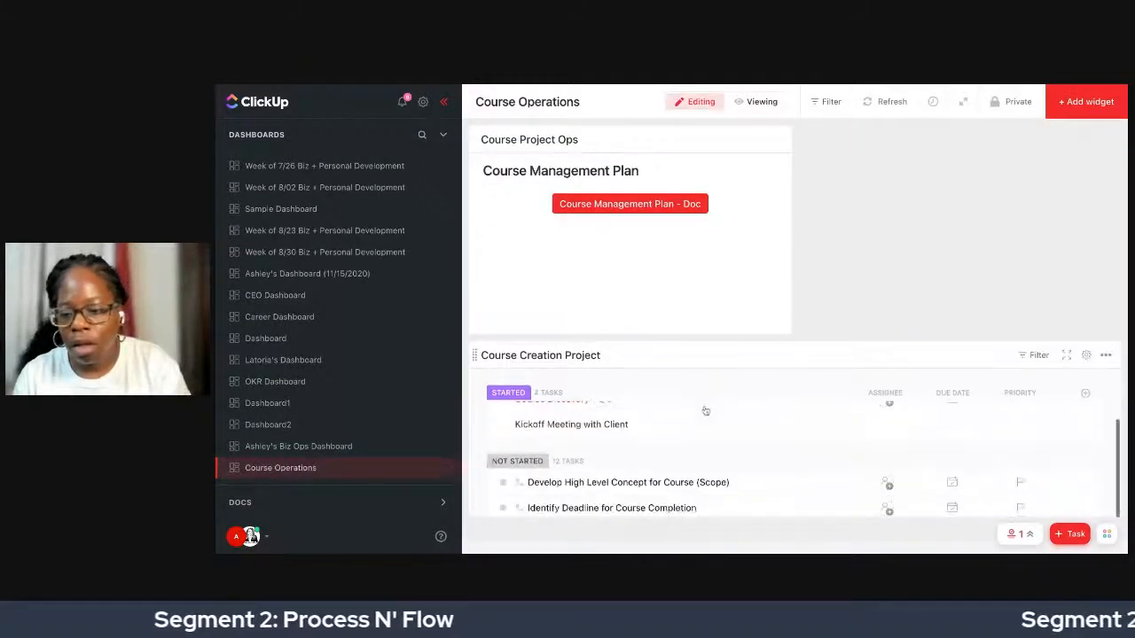
scroll(707, 409, "up", 2)
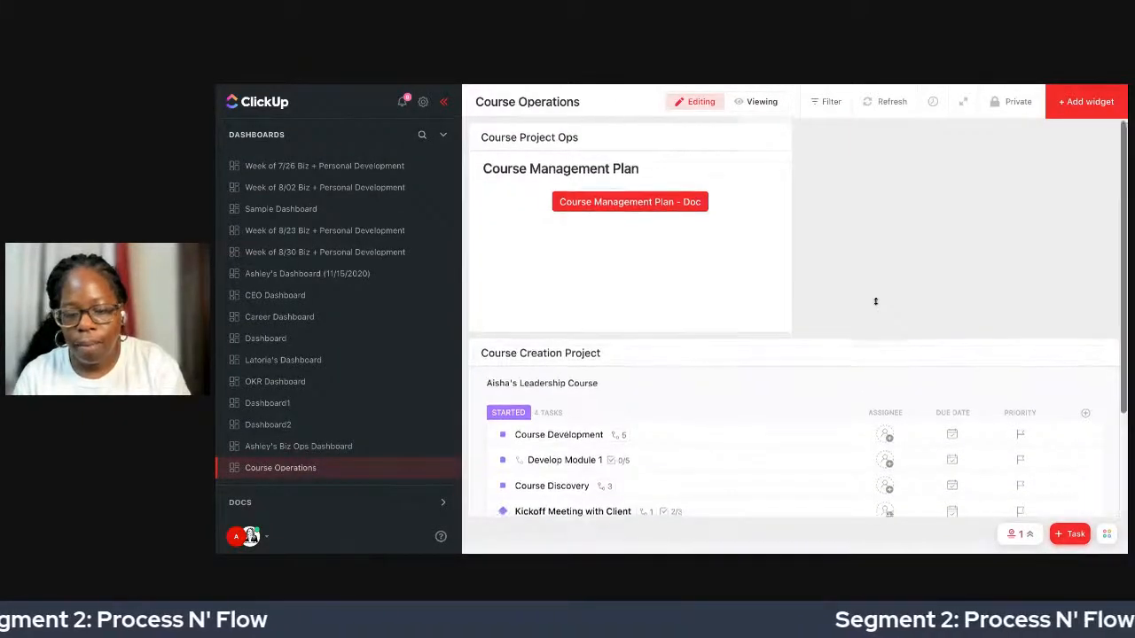
Return to the course project's task list in Spaces and set the Course Development task's due date to Jun 23.
scroll(874, 300, "down", 3)
scroll(353, 247, "up", 5)
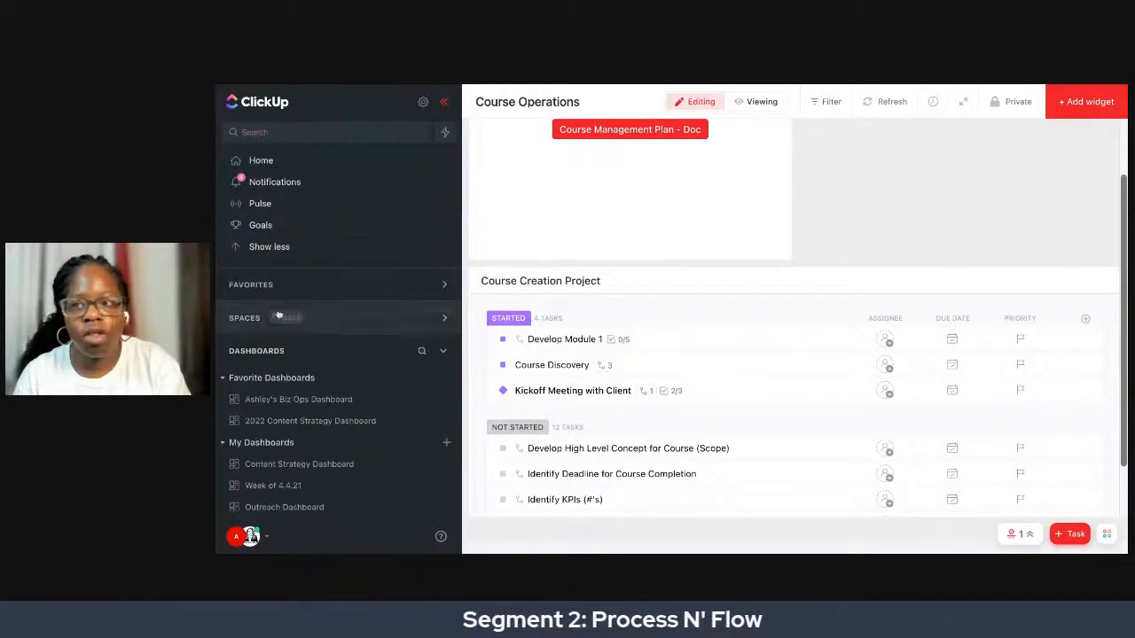
left_click(282, 318)
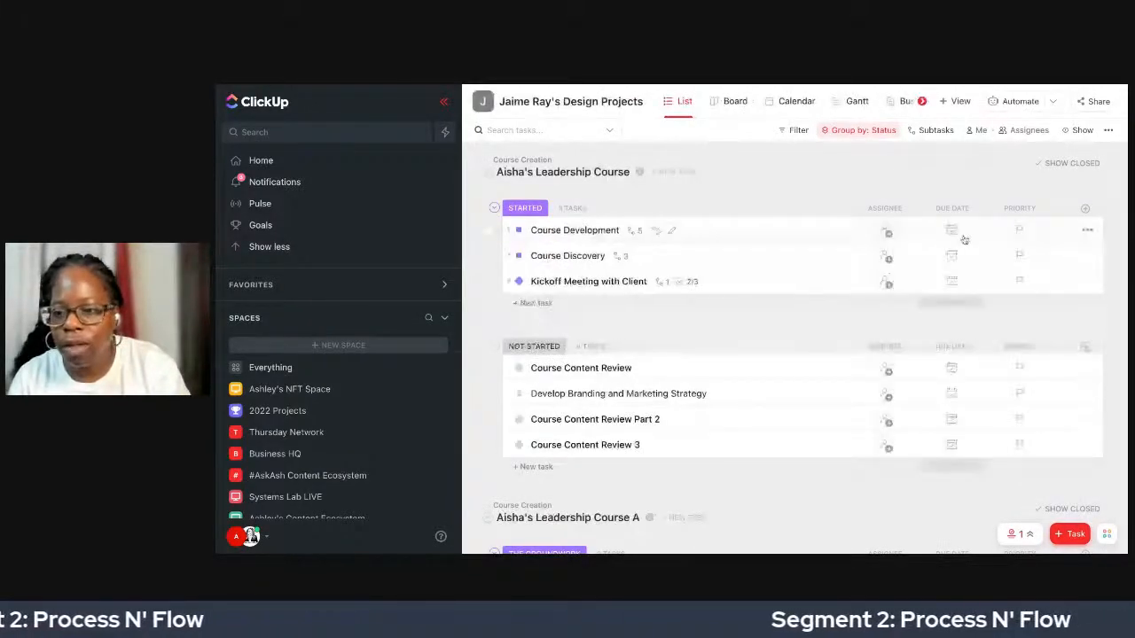
left_click(952, 232)
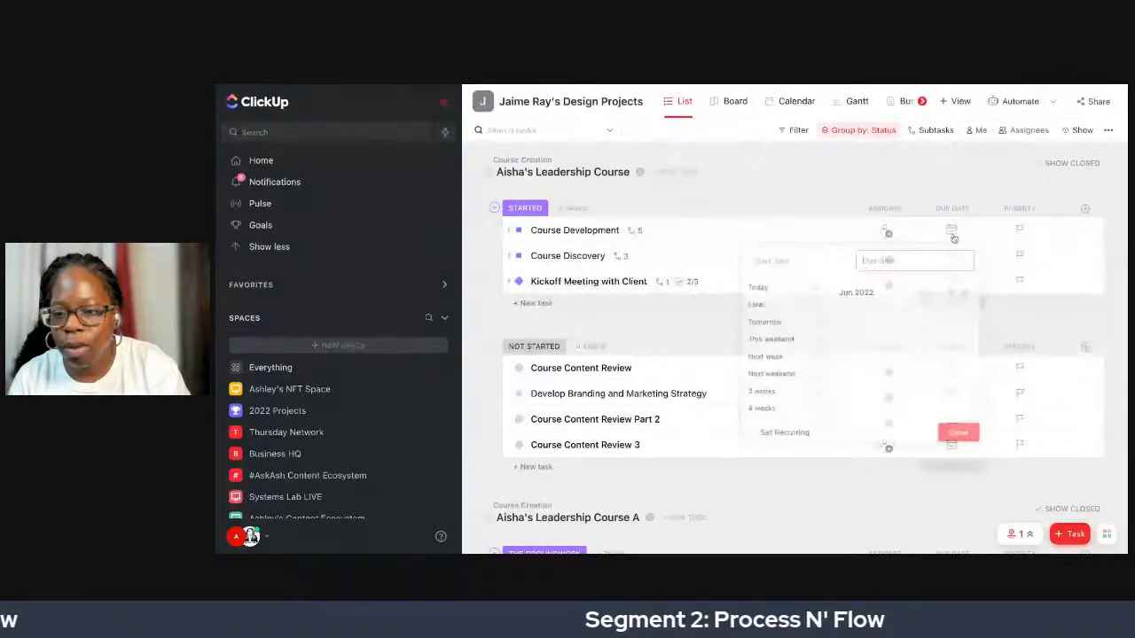
left_click(963, 437)
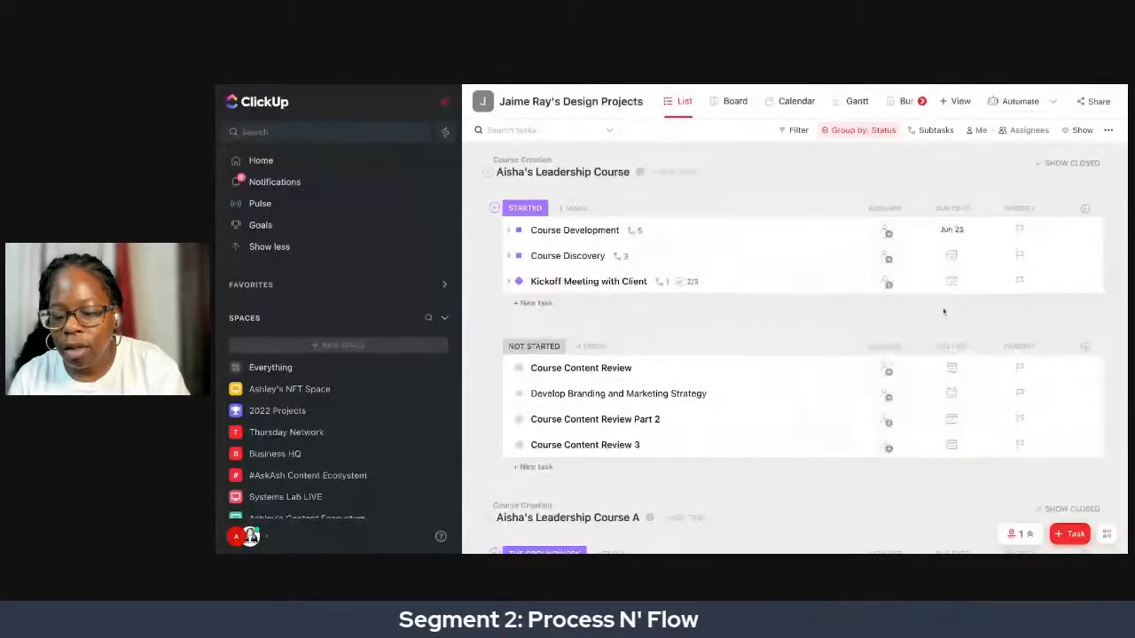
Set the due dates of Course Discovery to Jun 21 and Kickoff Meeting with Client to Jul 6.
left_click(952, 258)
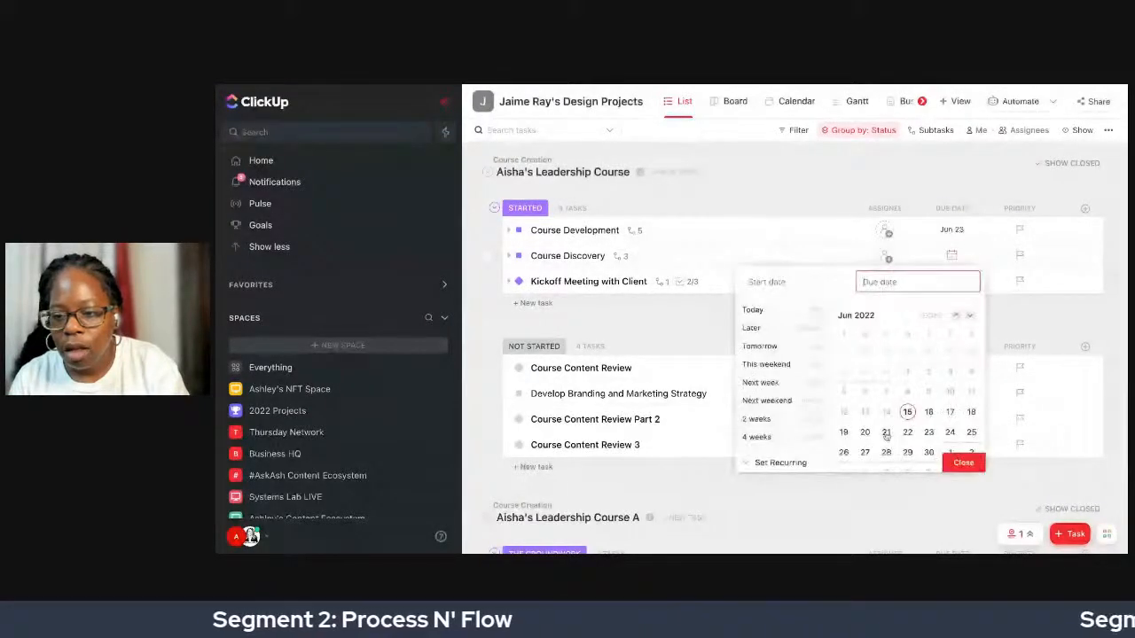
left_click(963, 462)
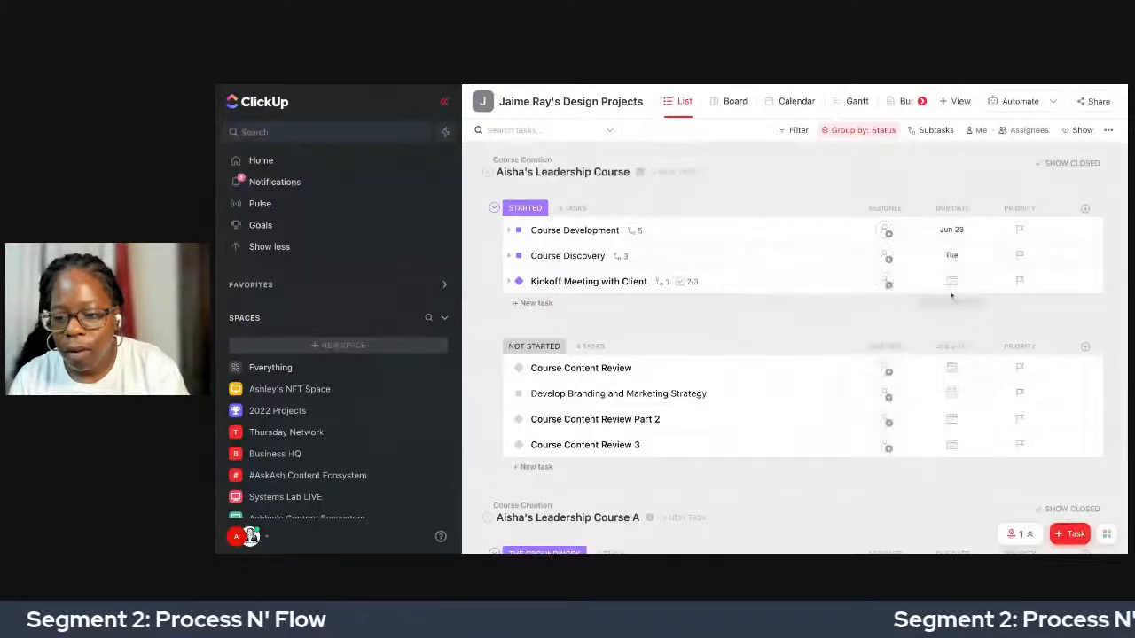
left_click(951, 281)
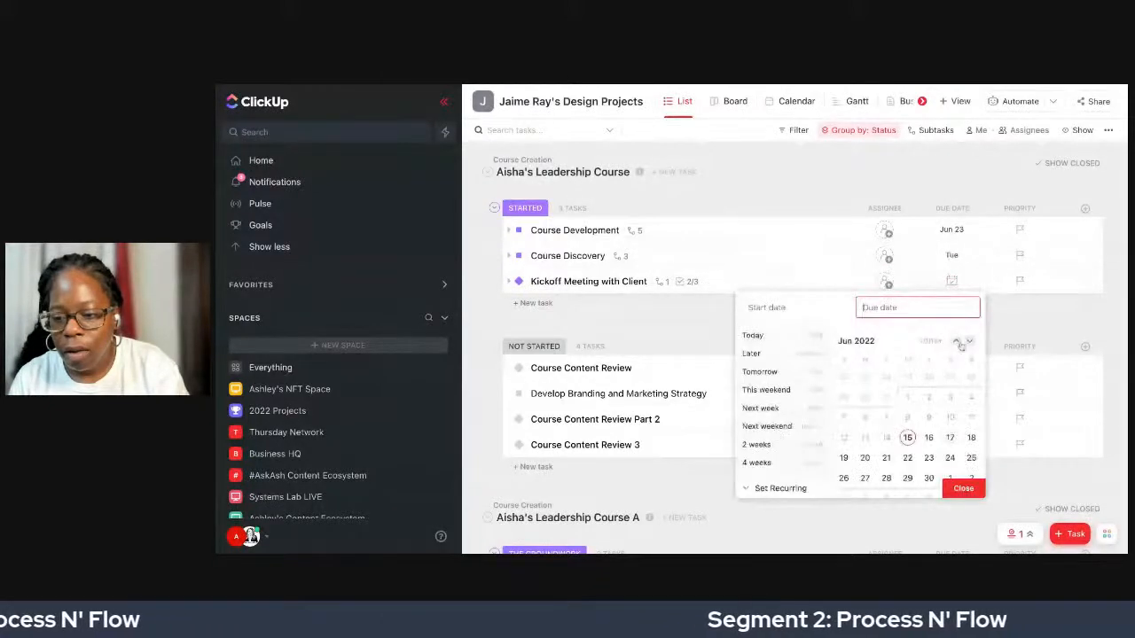
scroll(944, 444, "down", 3)
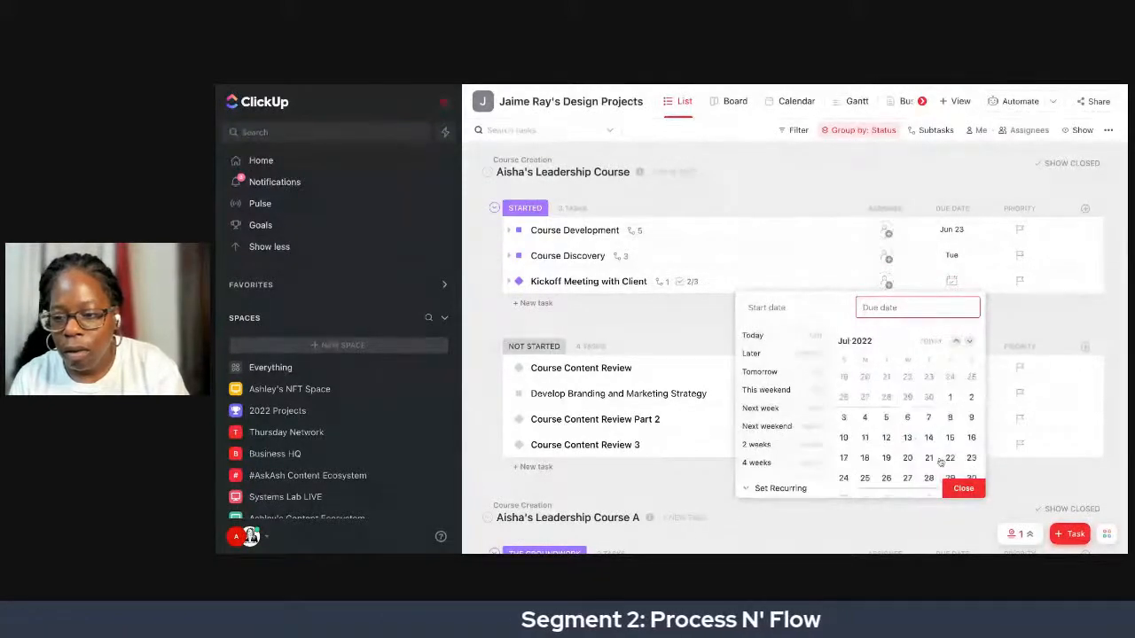
left_click(962, 488)
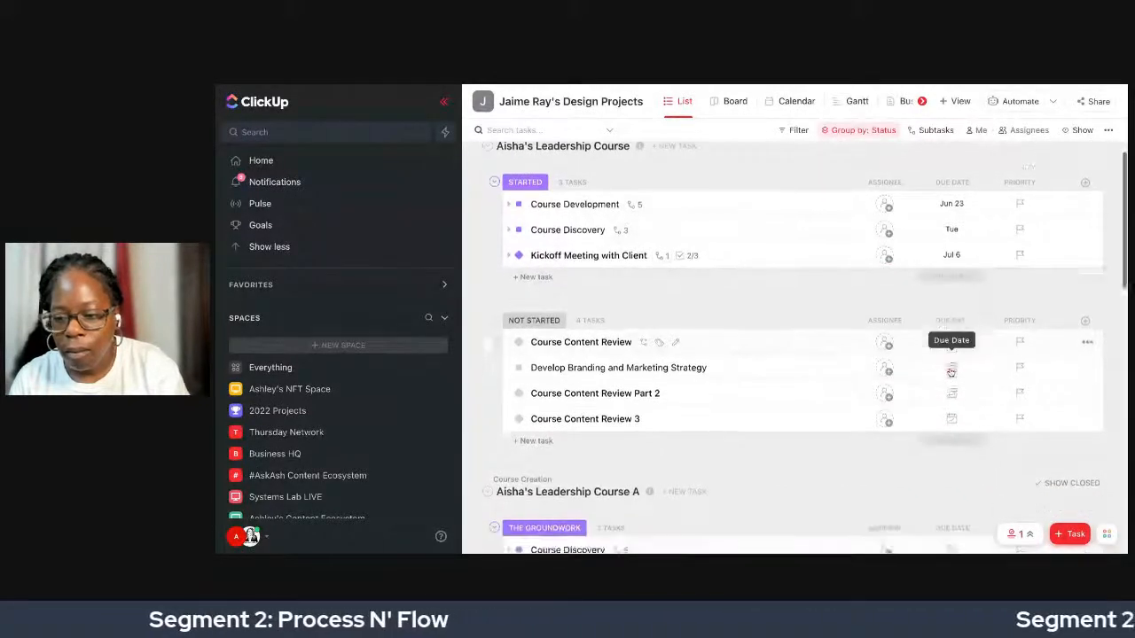
Set the due date of the not-started Course Content Review task to Jul 21.
scroll(950, 372, "down", 1)
left_click(951, 285)
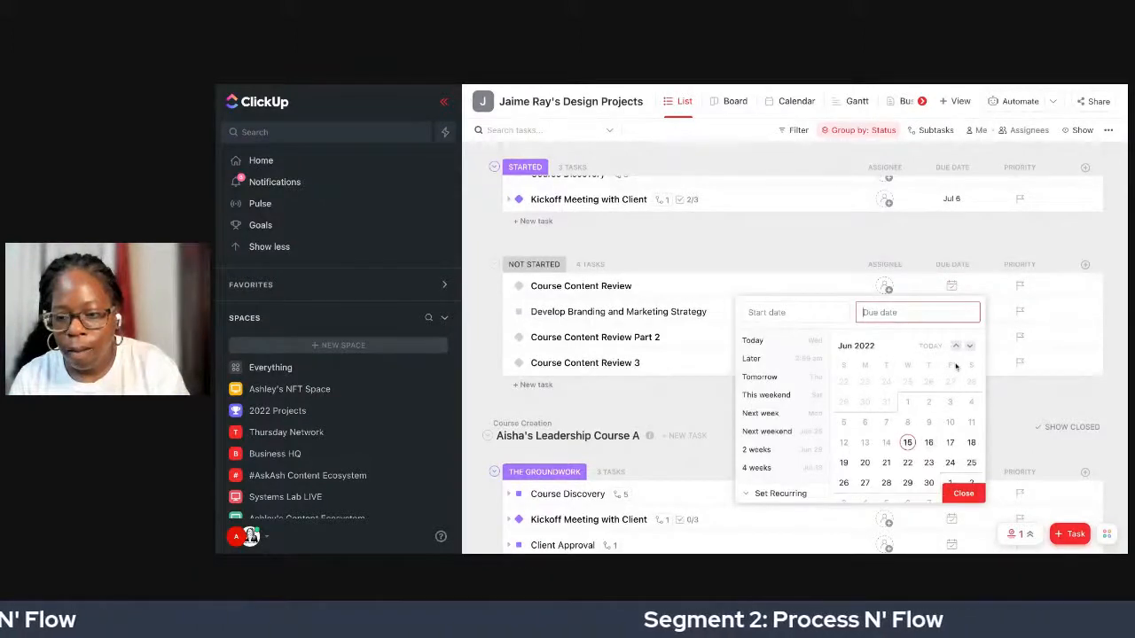
left_click(970, 345)
left_click(969, 345)
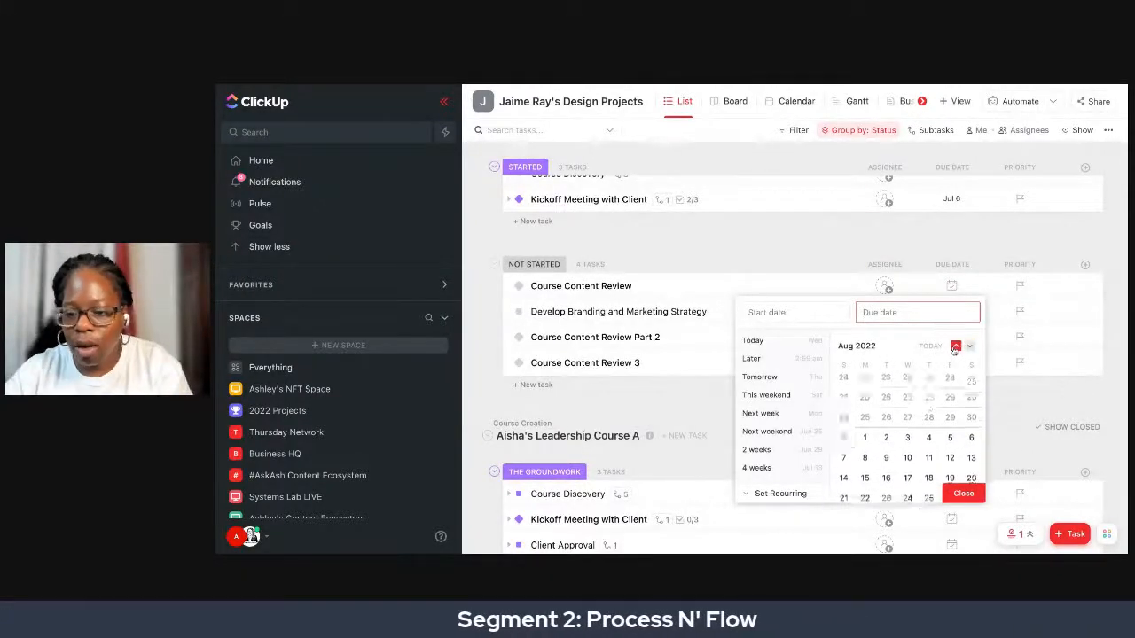
left_click(956, 347)
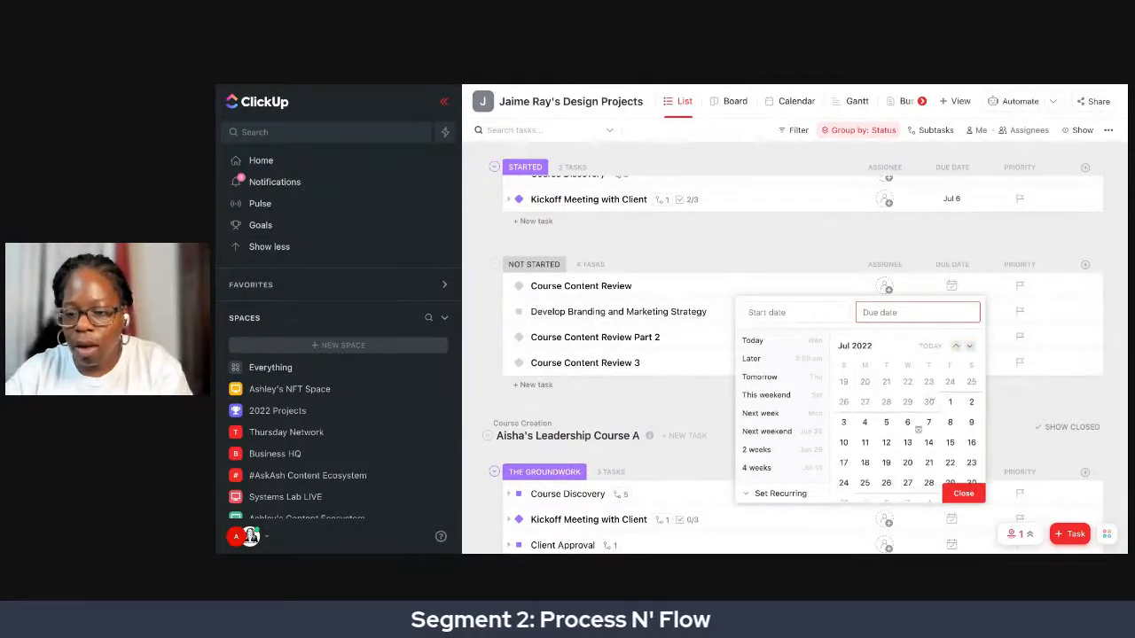
left_click(958, 494)
Give the Develop Branding and Marketing Strategy task a start date of Jun 19 and a due date of Jun 30, 2022.
left_click(950, 313)
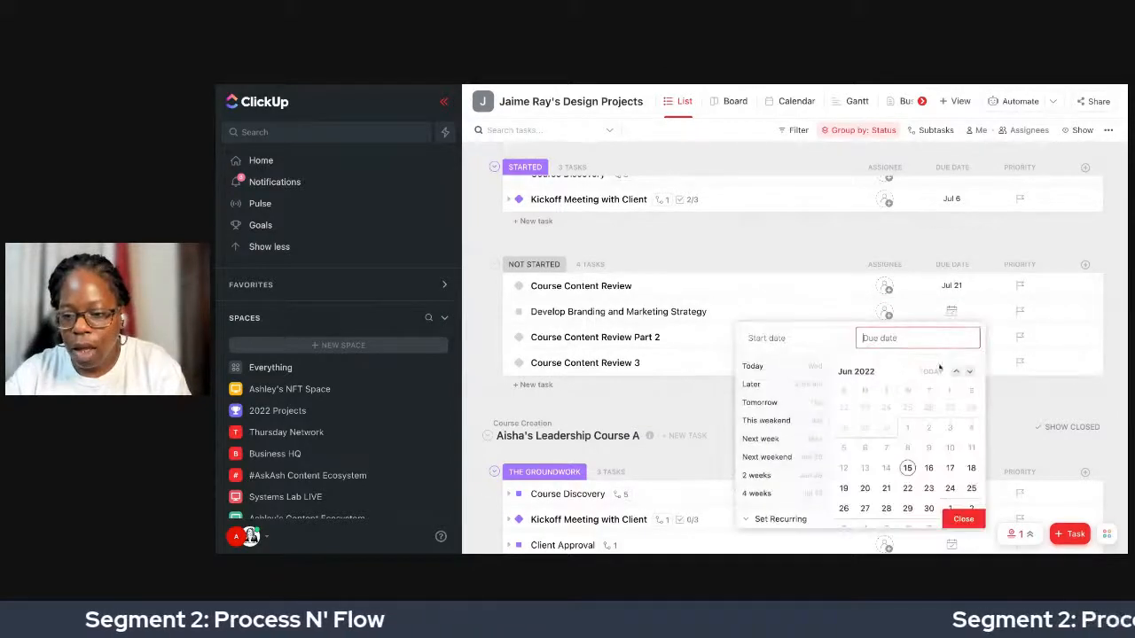
left_click(955, 371)
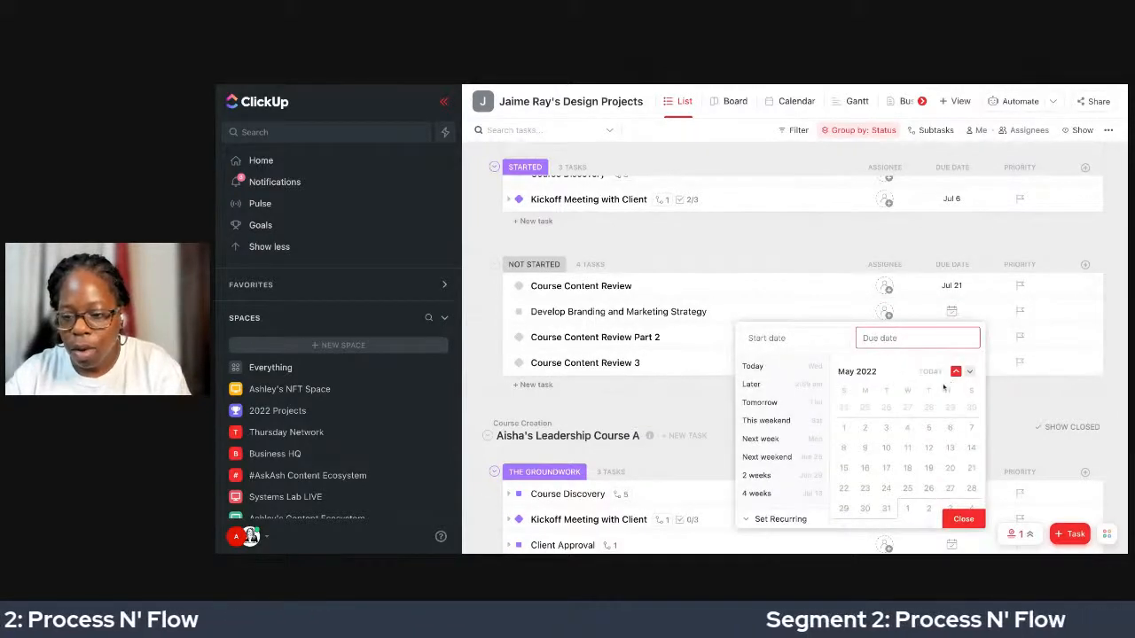
left_click(968, 372)
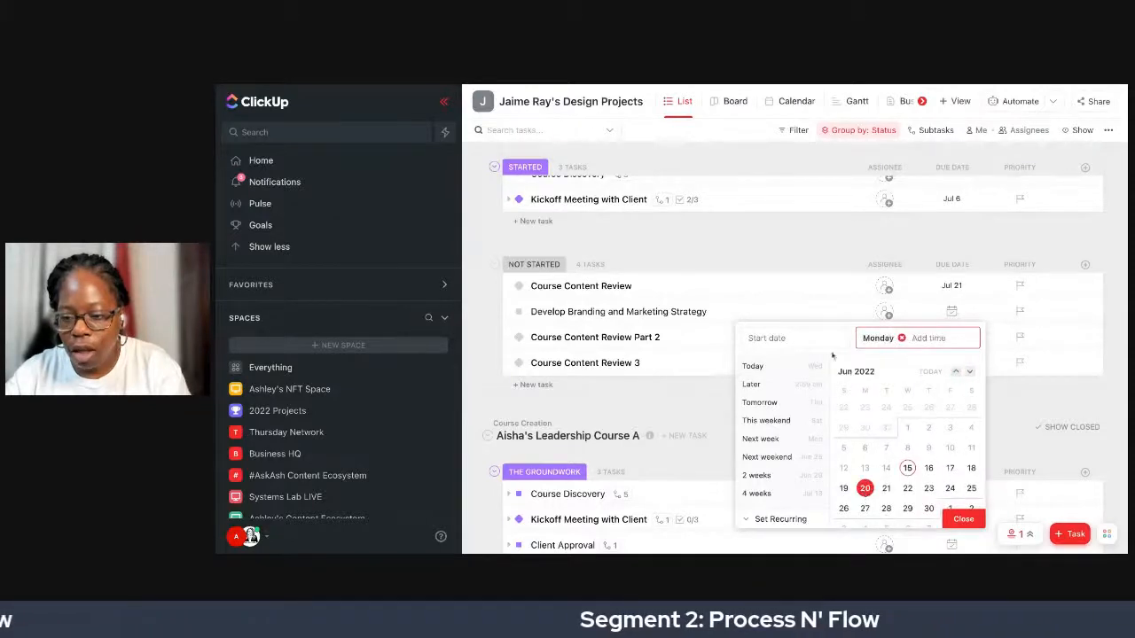
left_click(900, 339)
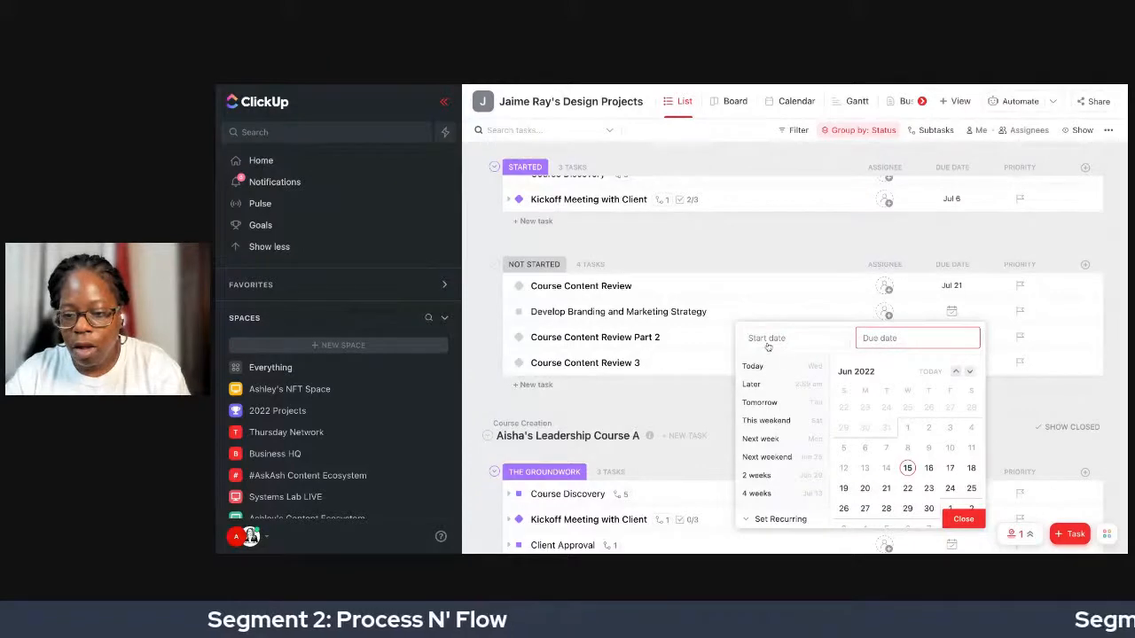
left_click(767, 339)
left_click(843, 488)
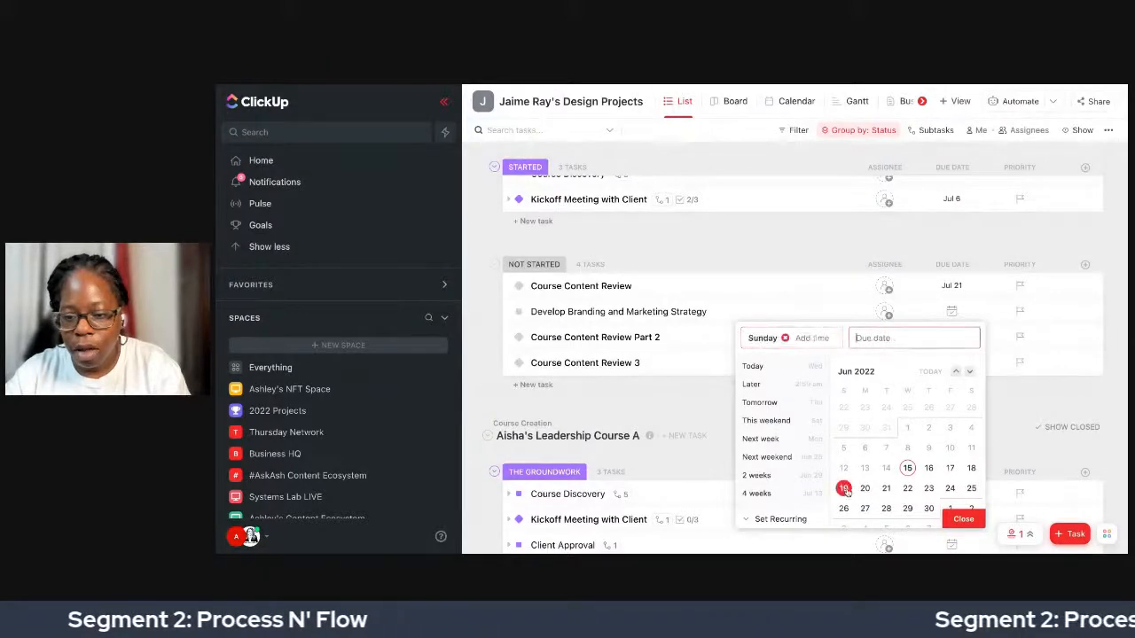
left_click(928, 508)
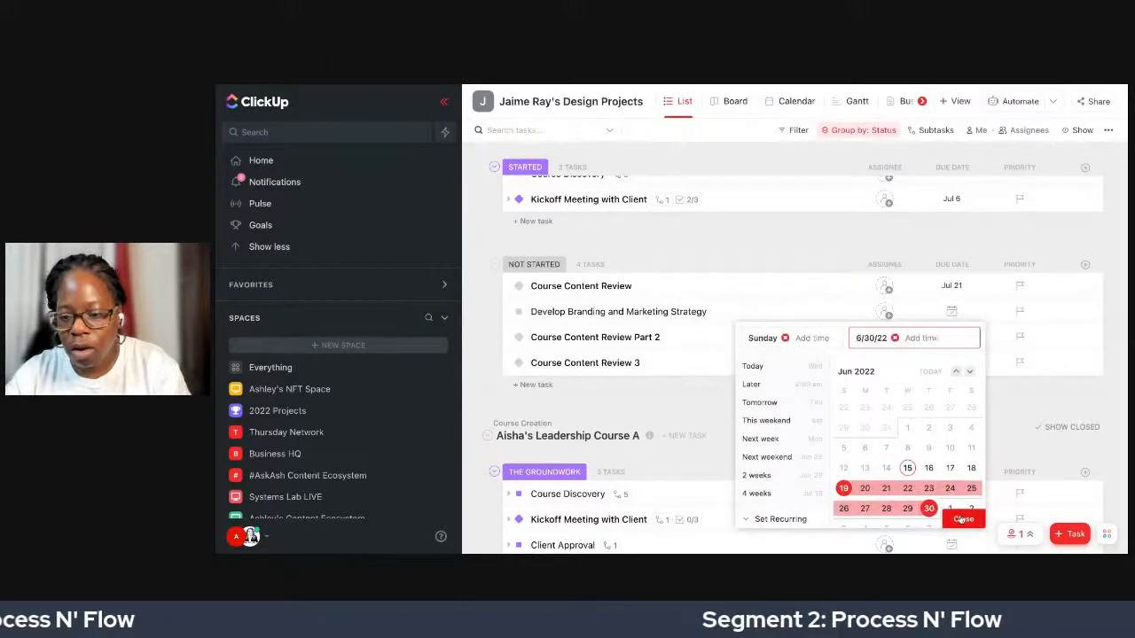
left_click(961, 520)
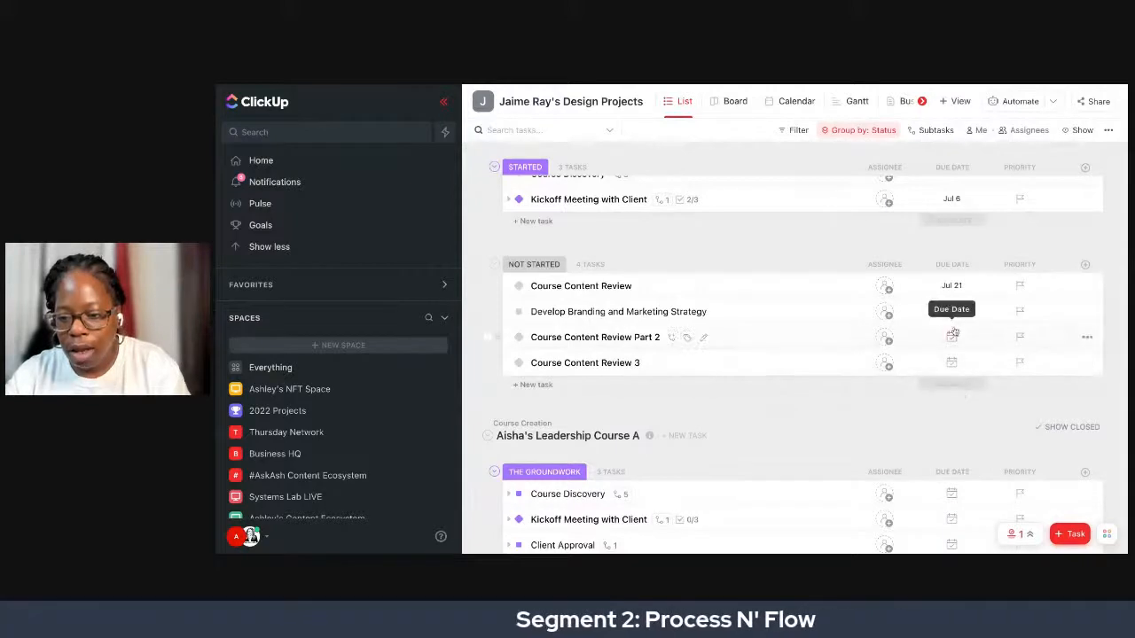
Reopen the Course Operations dashboard and bring up the Course Creation Project widget's task list.
scroll(450, 434, "down", 10)
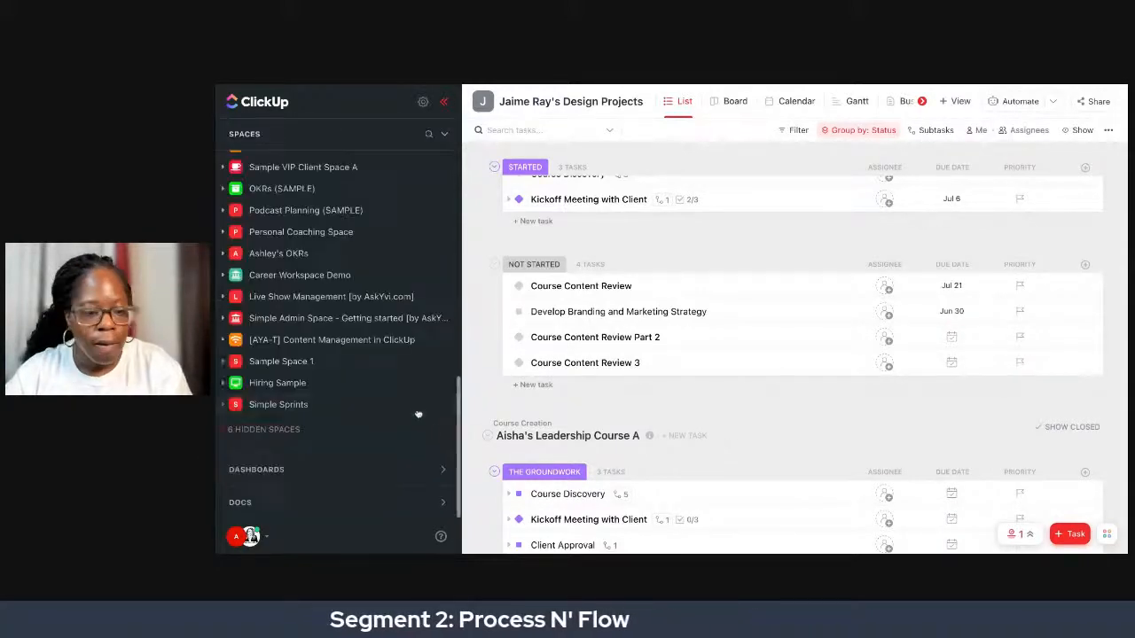
left_click(373, 480)
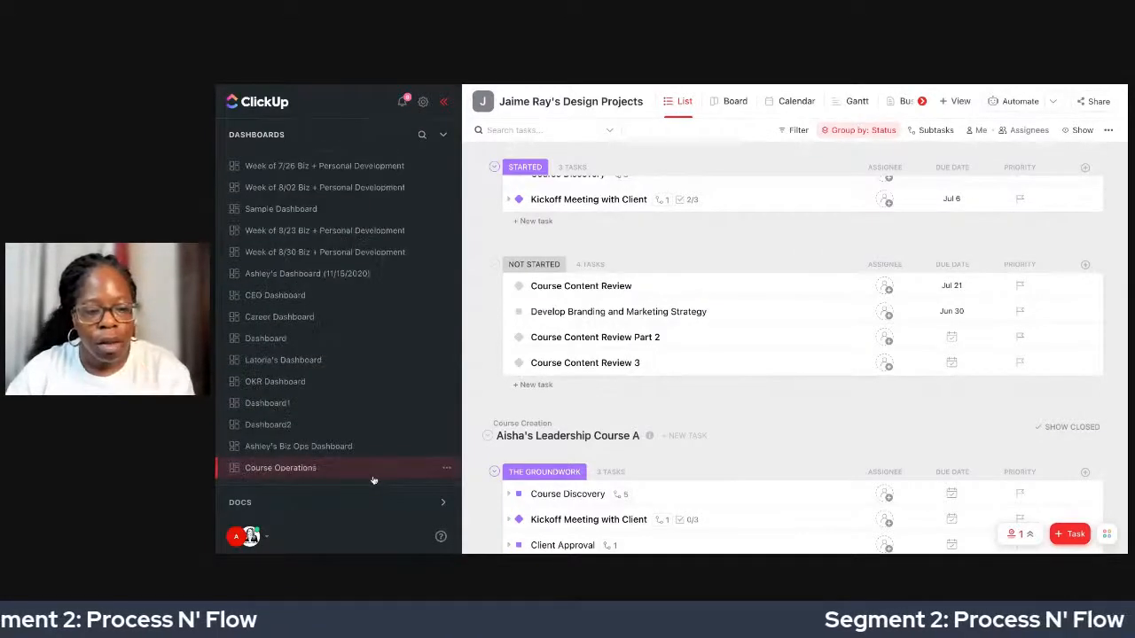
left_click(373, 479)
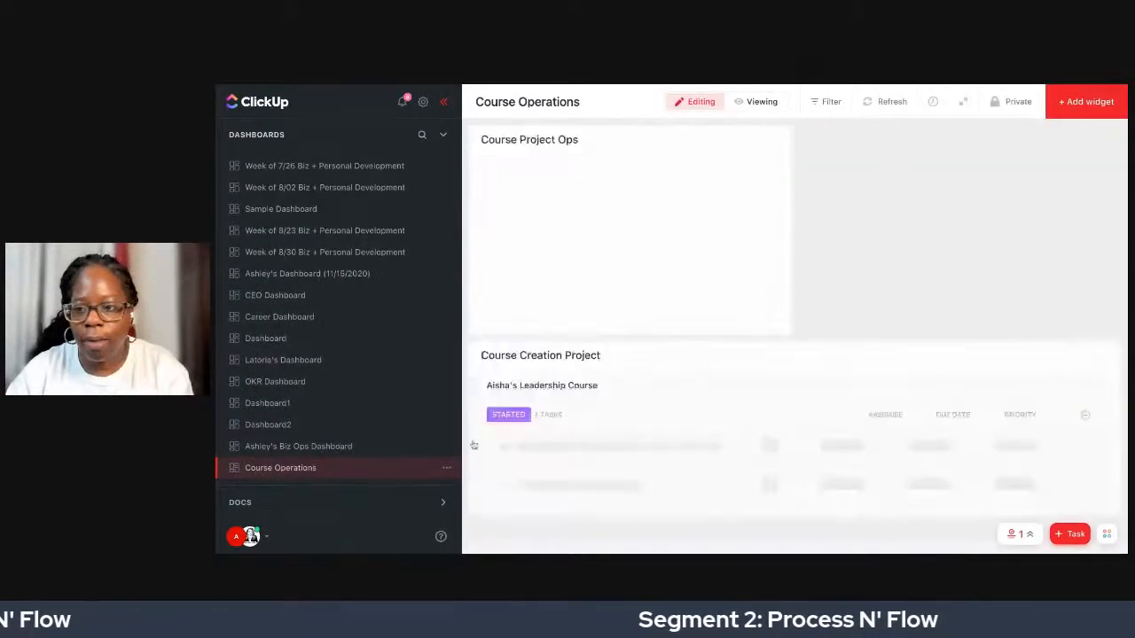
scroll(777, 330, "down", 1)
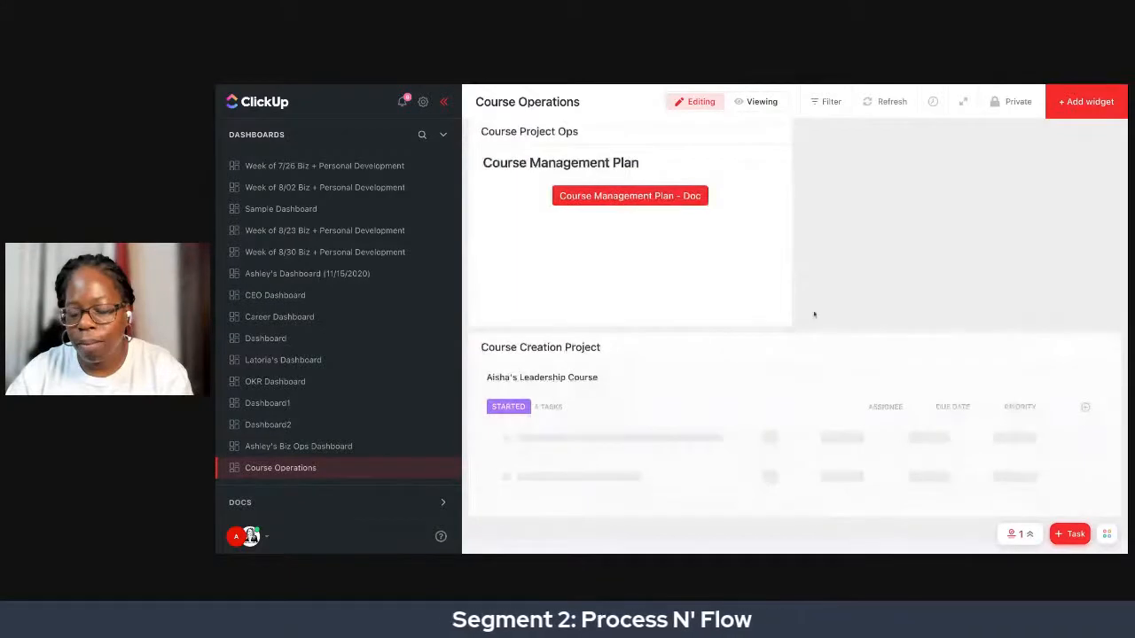
scroll(814, 314, "down", 2)
scroll(1046, 259, "down", 1)
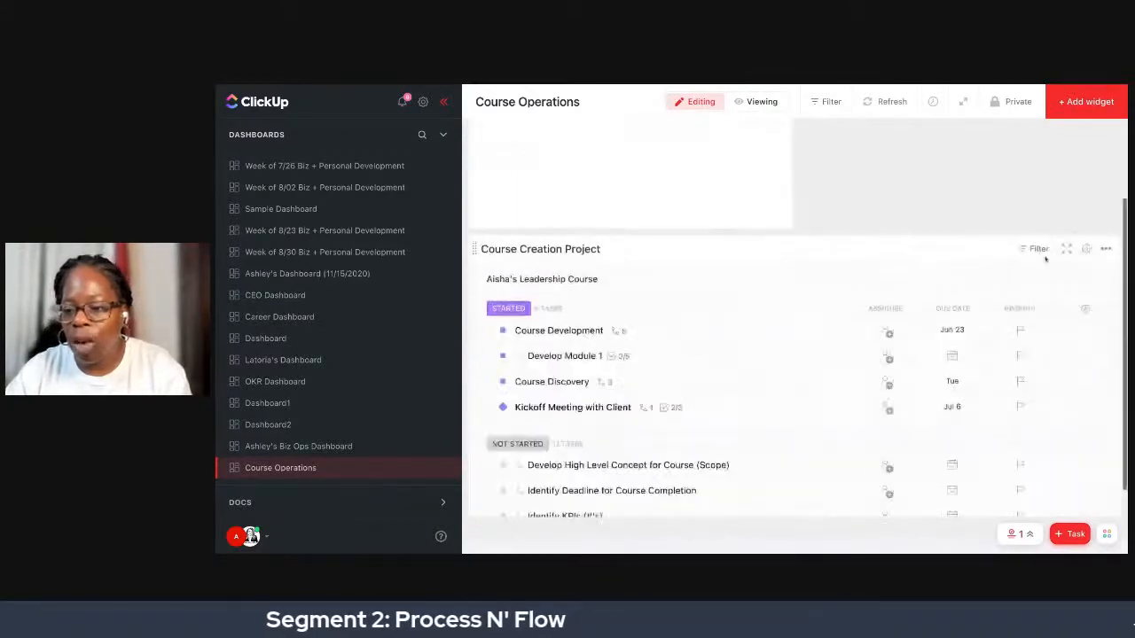
Filter the Course Creation Project widget to show only tasks whose due date is next week.
left_click(1037, 249)
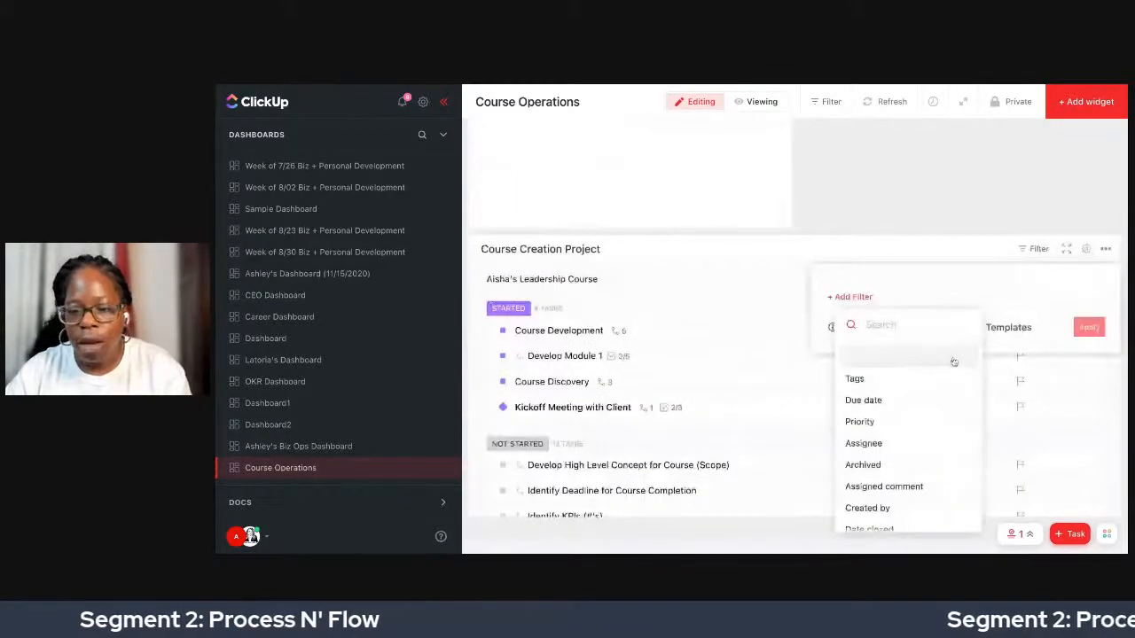
left_click(861, 400)
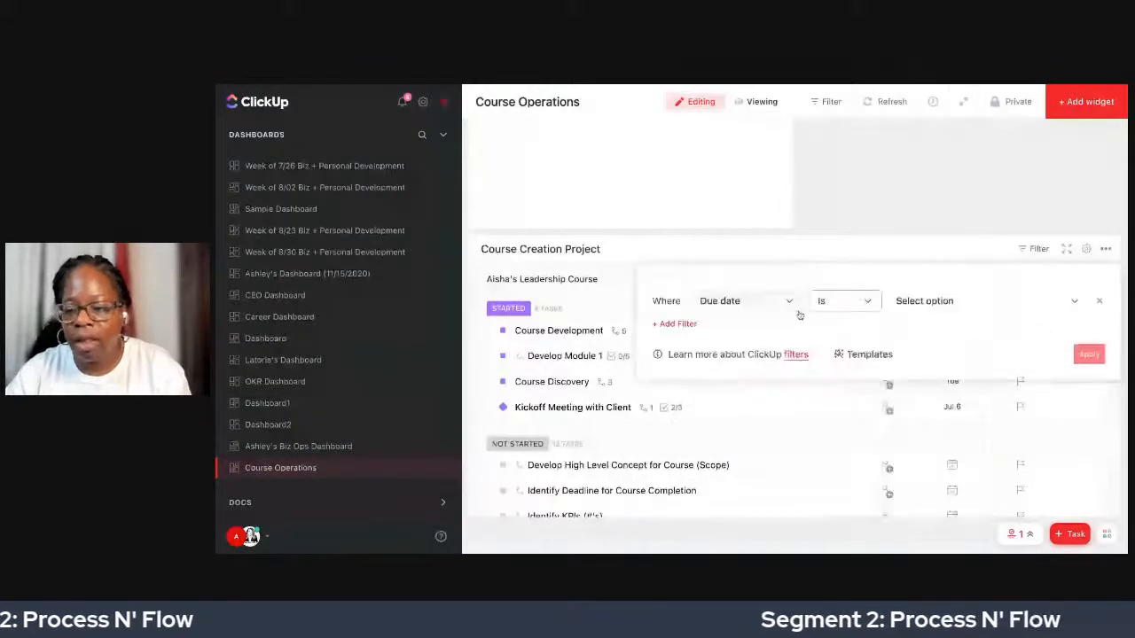
left_click(928, 306)
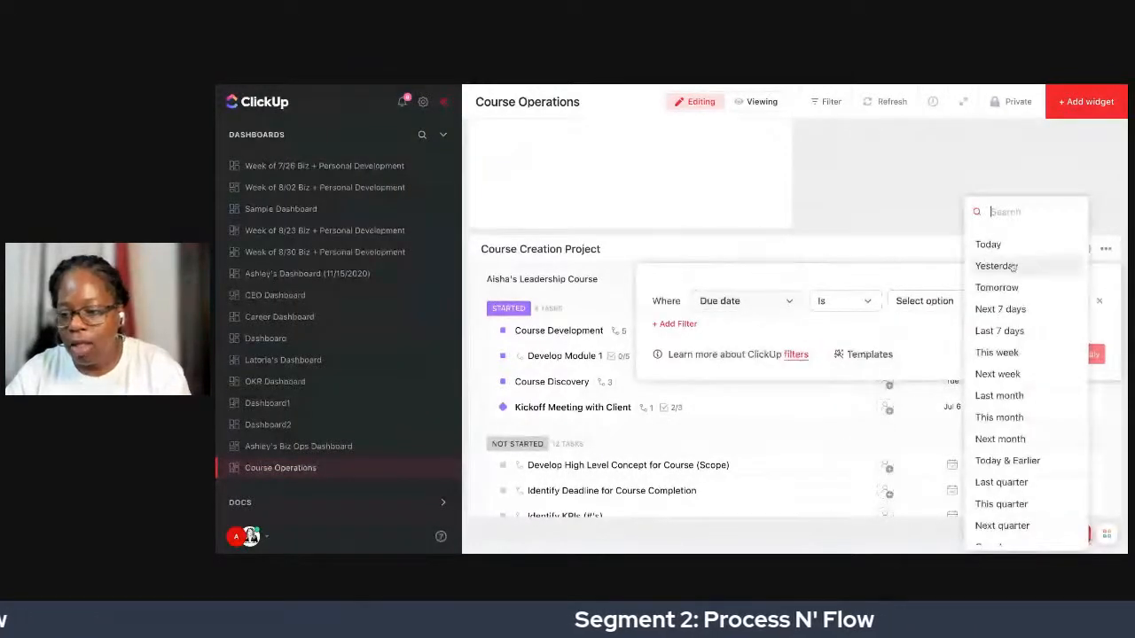
left_click(1001, 375)
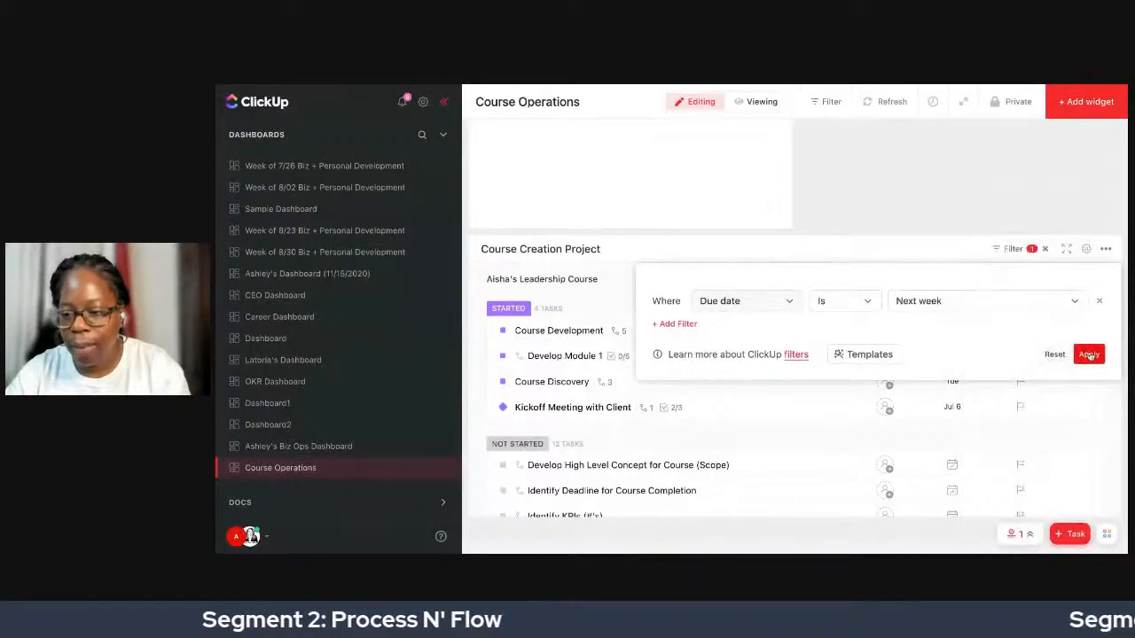
left_click(1089, 354)
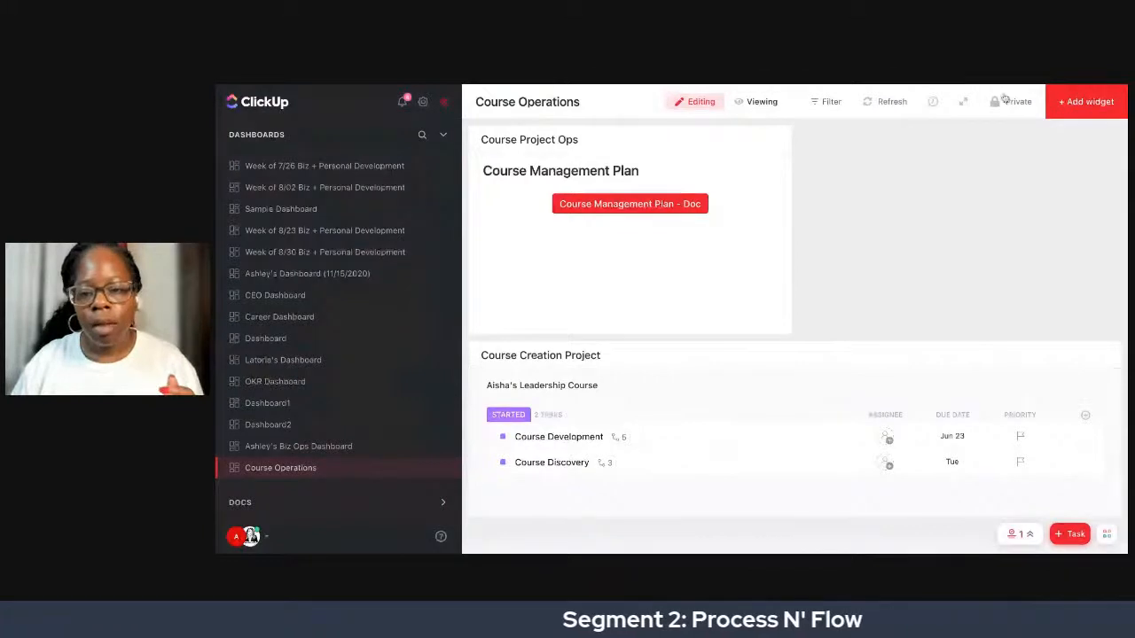
Add a Chat widget named Team Chat to the Course Operations dashboard.
left_click(1064, 110)
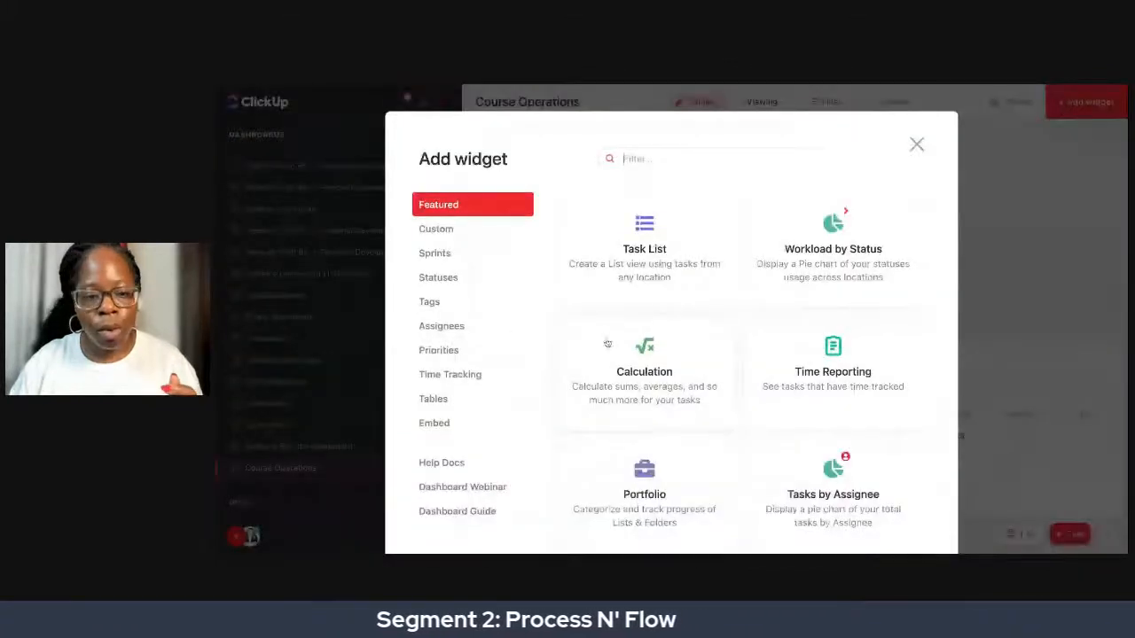
scroll(607, 344, "down", 3)
left_click(833, 394)
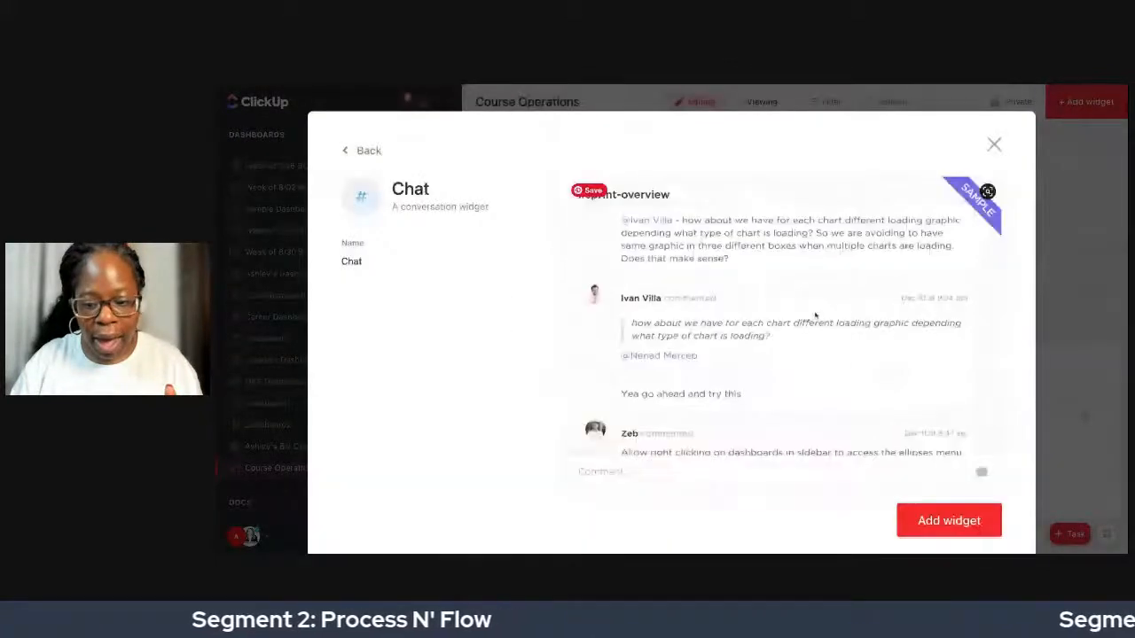
double_click(351, 261)
type("Team")
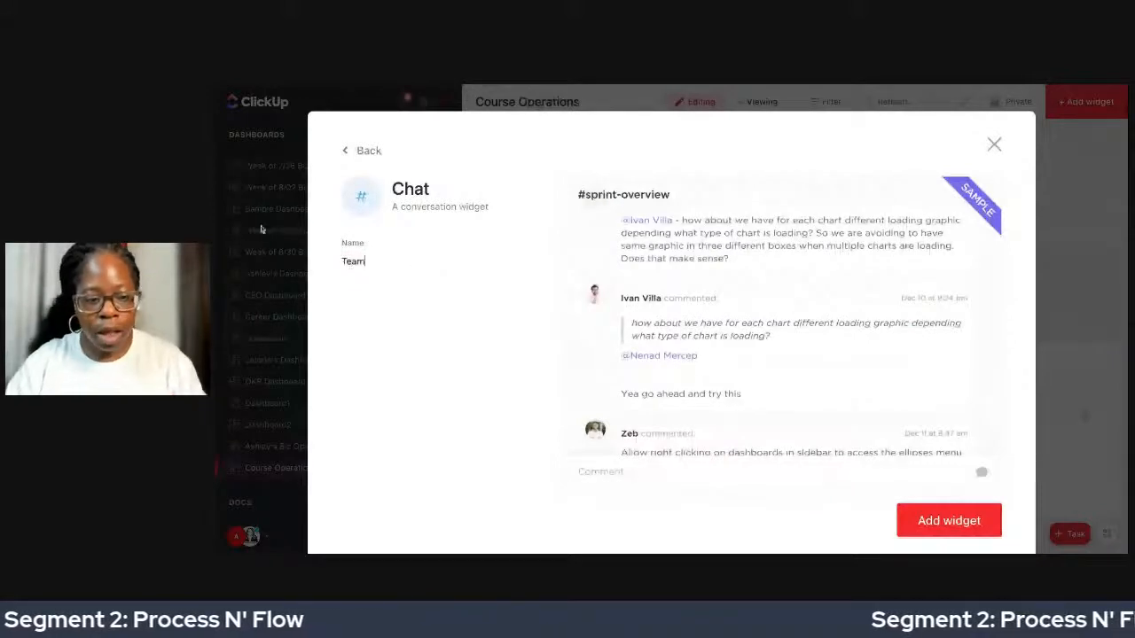
type(" Chat")
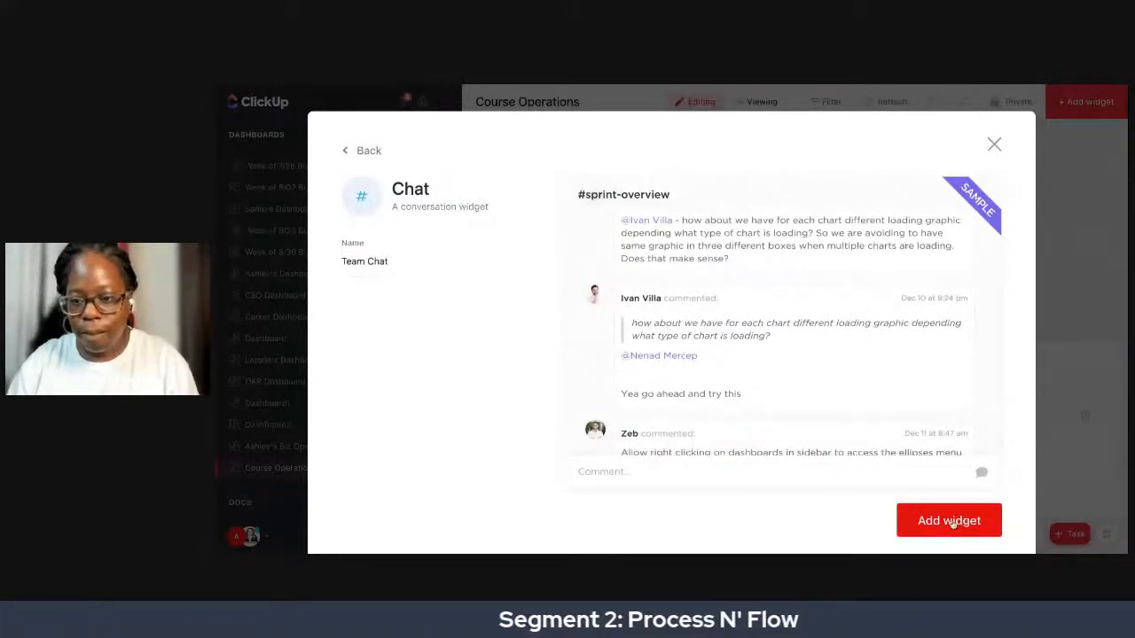
left_click(948, 522)
Post a Team Chat comment linking the Kickoff Meeting with Client task, followed by "- Are we ready for the kickoff meeting?".
left_click(952, 285)
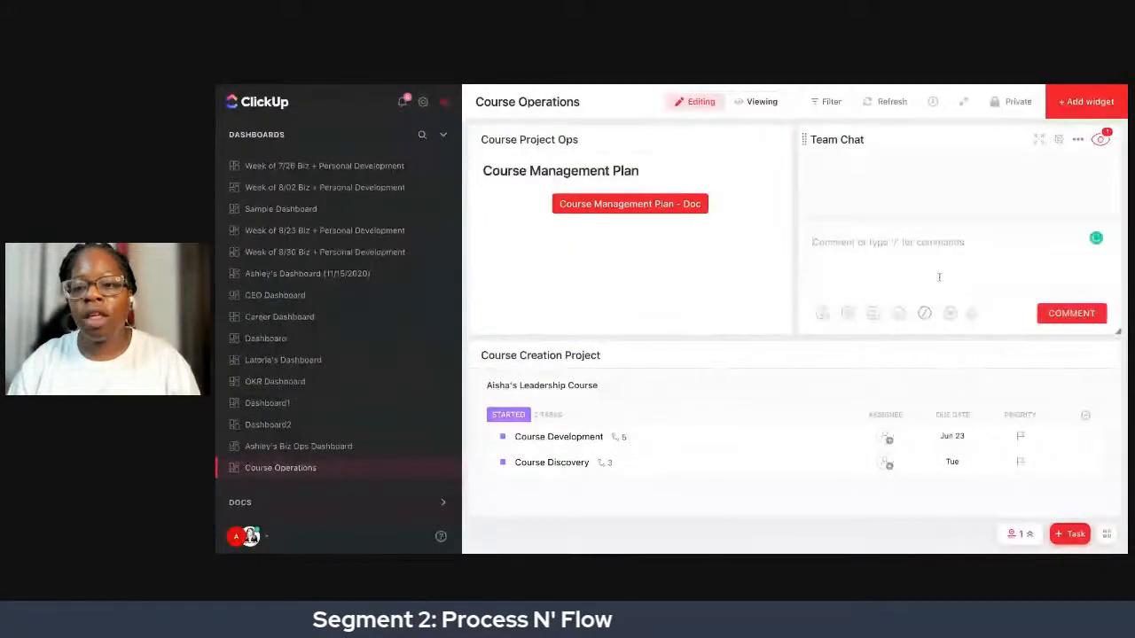
left_click(868, 317)
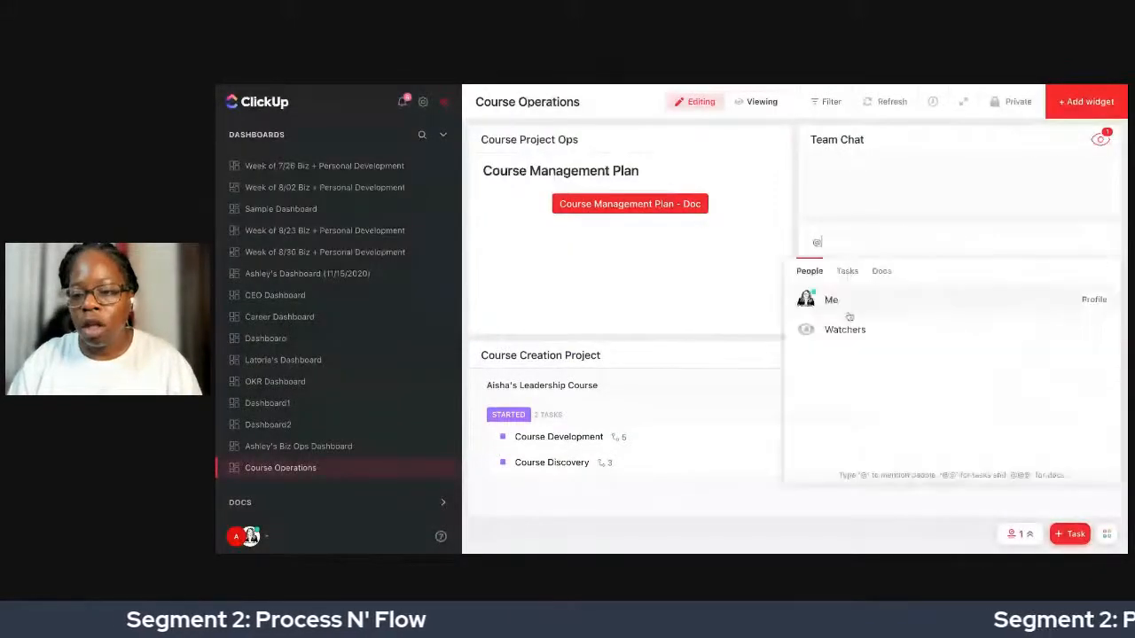
left_click(855, 280)
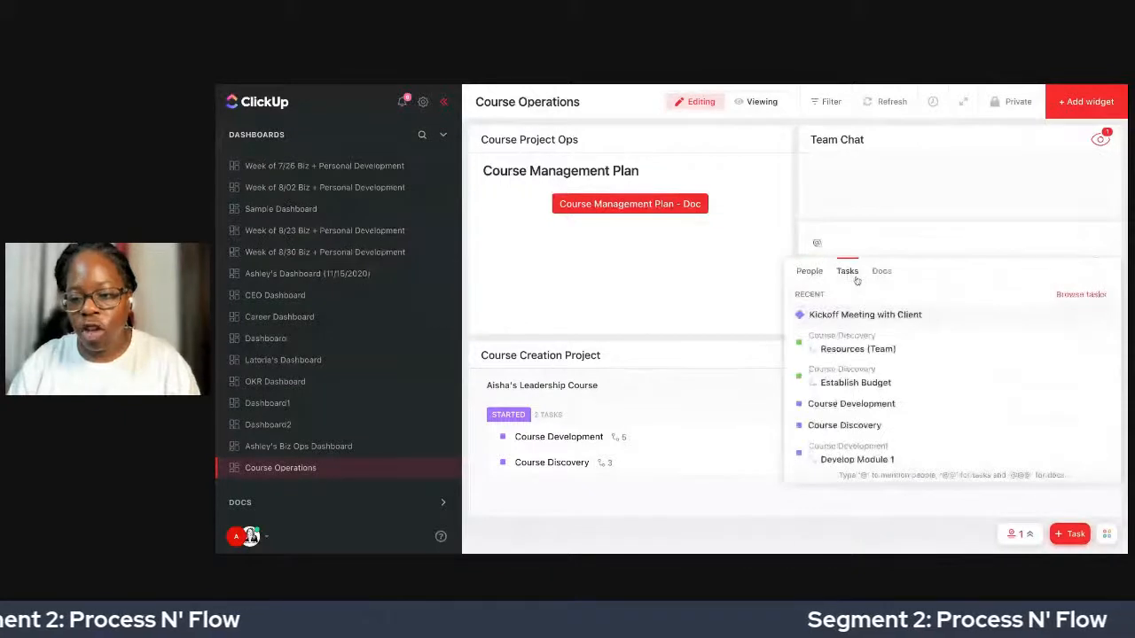
left_click(865, 314)
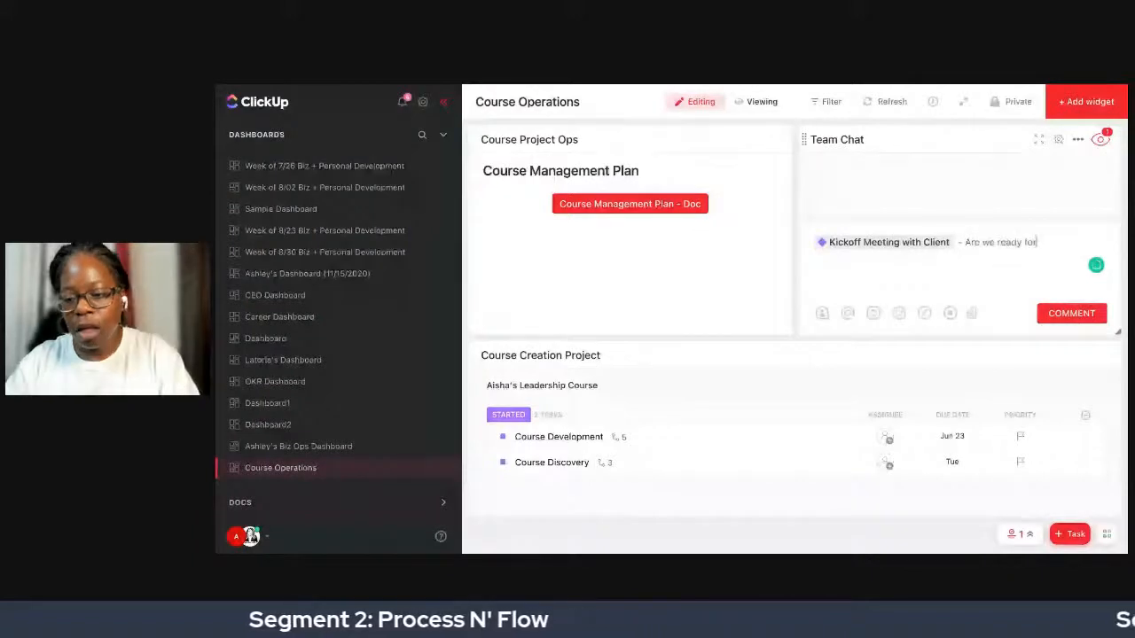
type("- Are we ready for the kickoff meeting?")
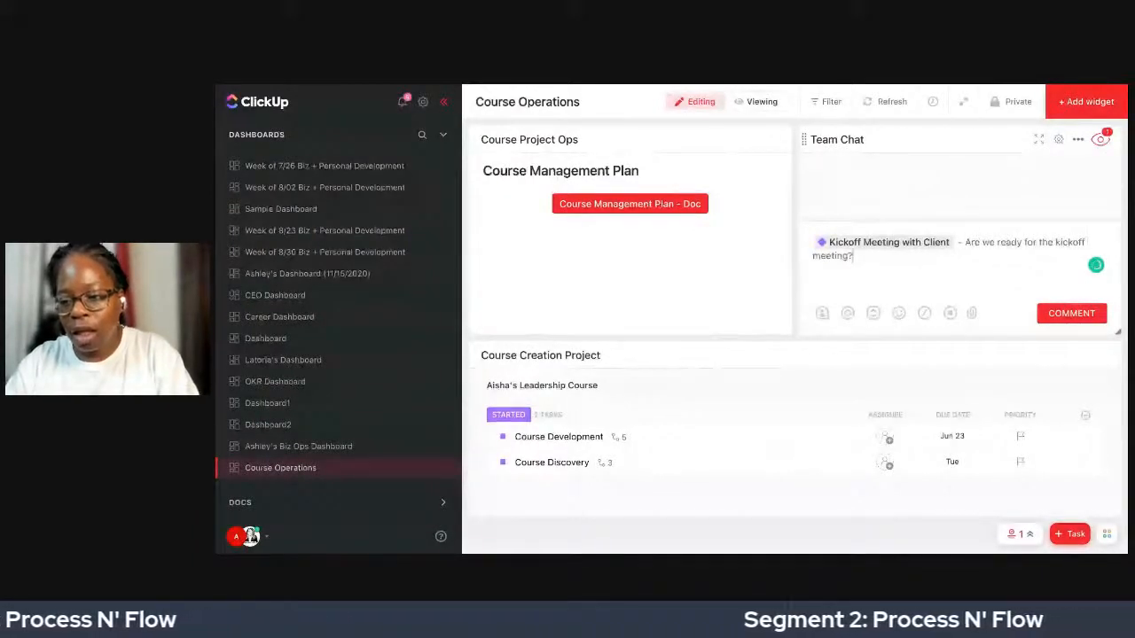
key("Return")
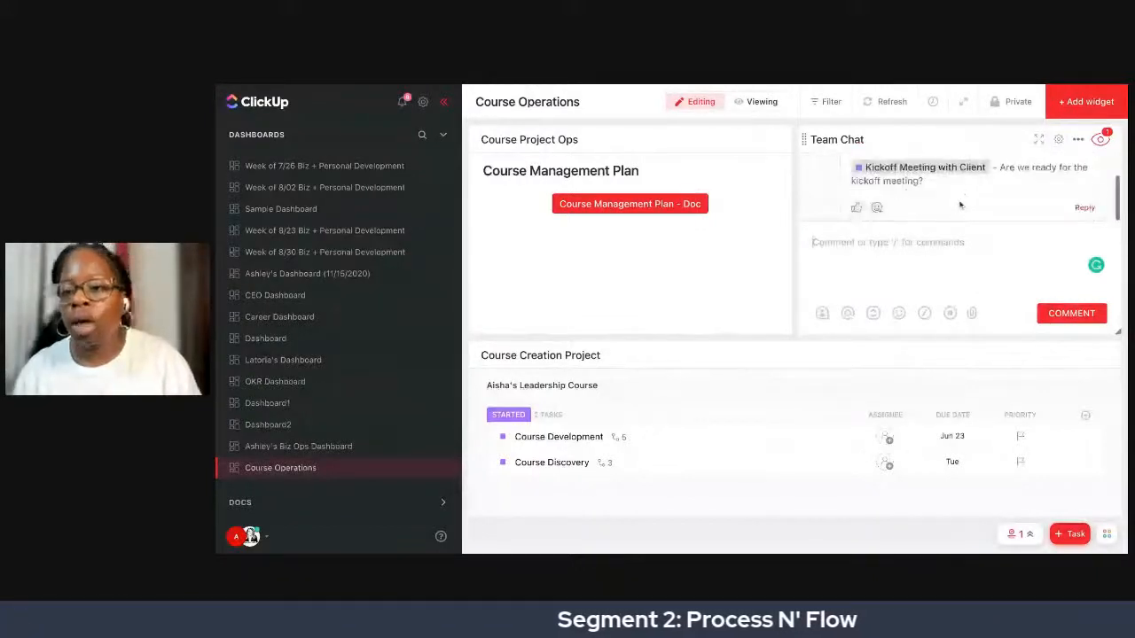
View the Kickoff Meeting with Client task through its link in the Team Chat comment, and return to the dashboard.
mouse_move(948, 168)
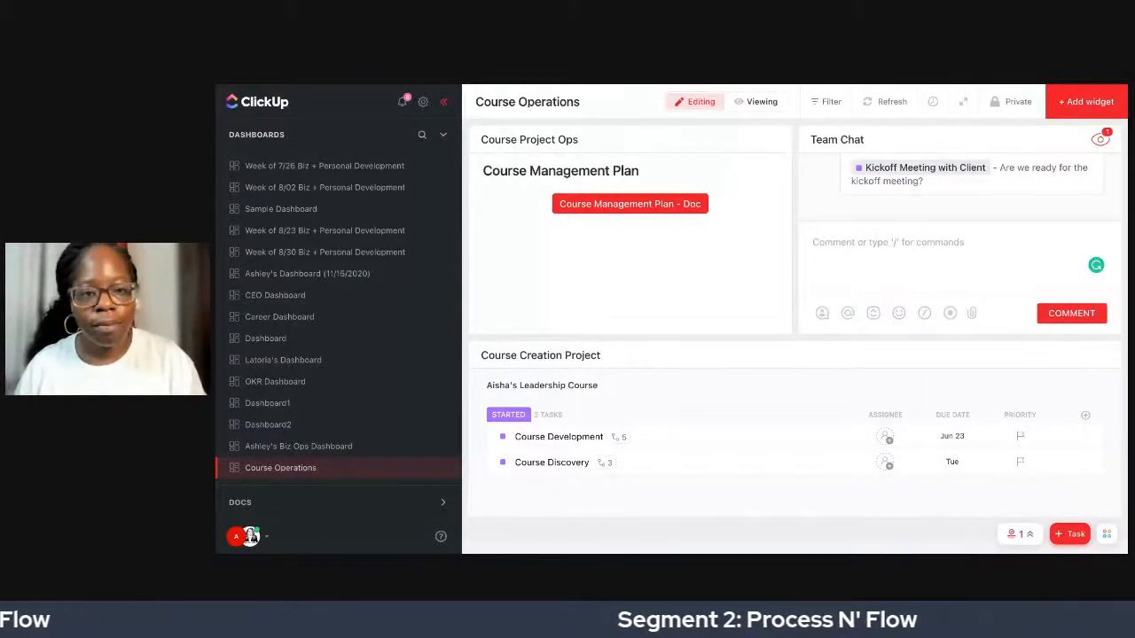
left_click(918, 169)
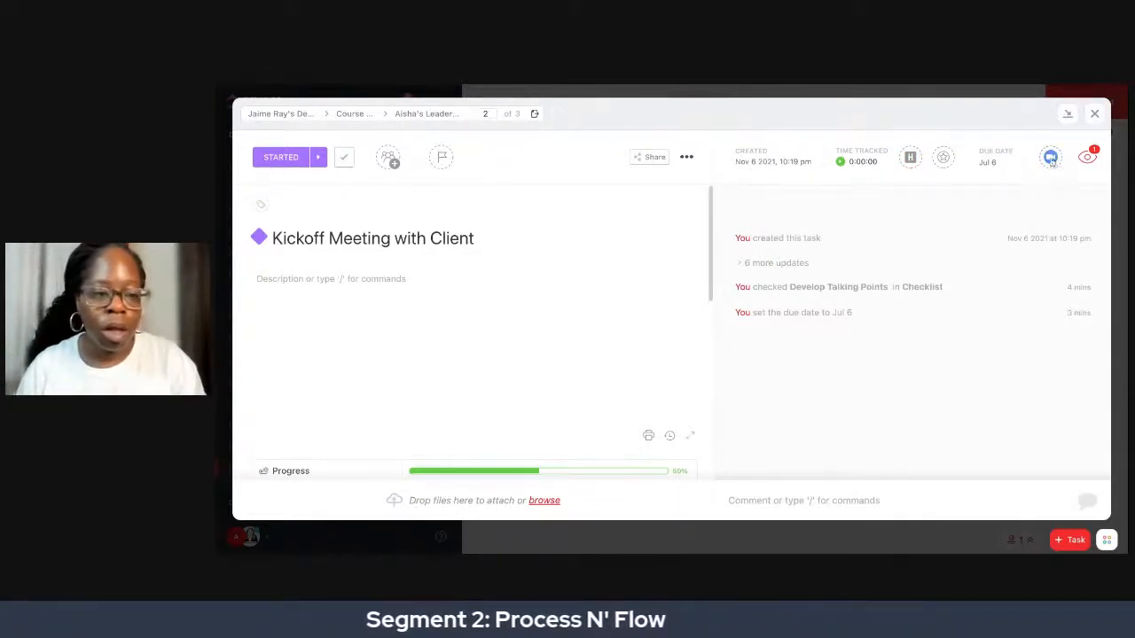
left_click(1094, 114)
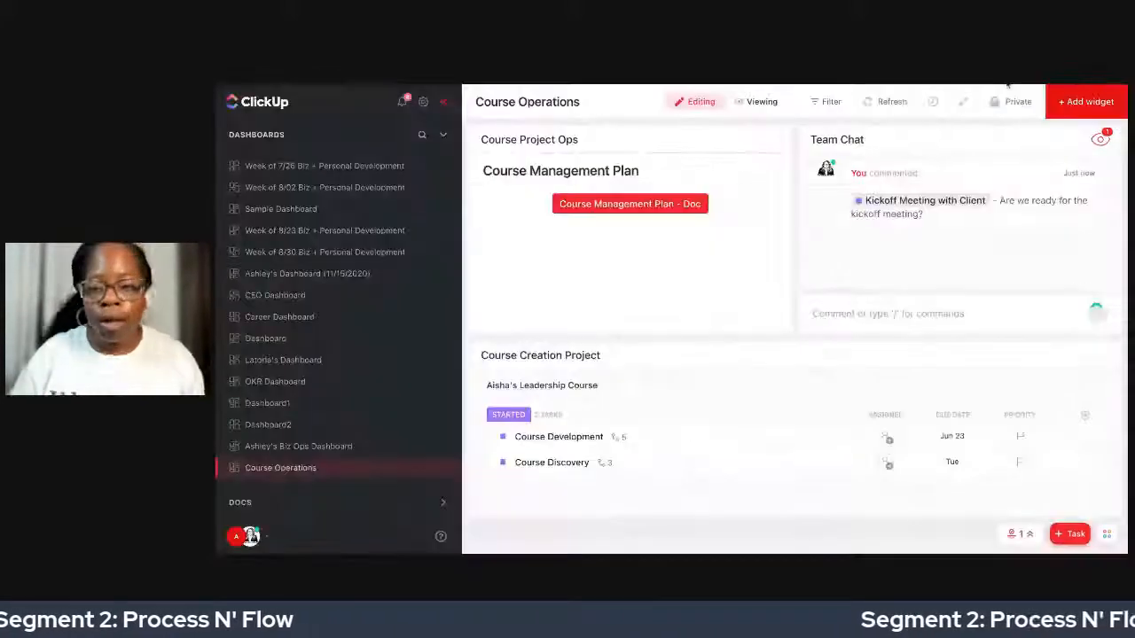